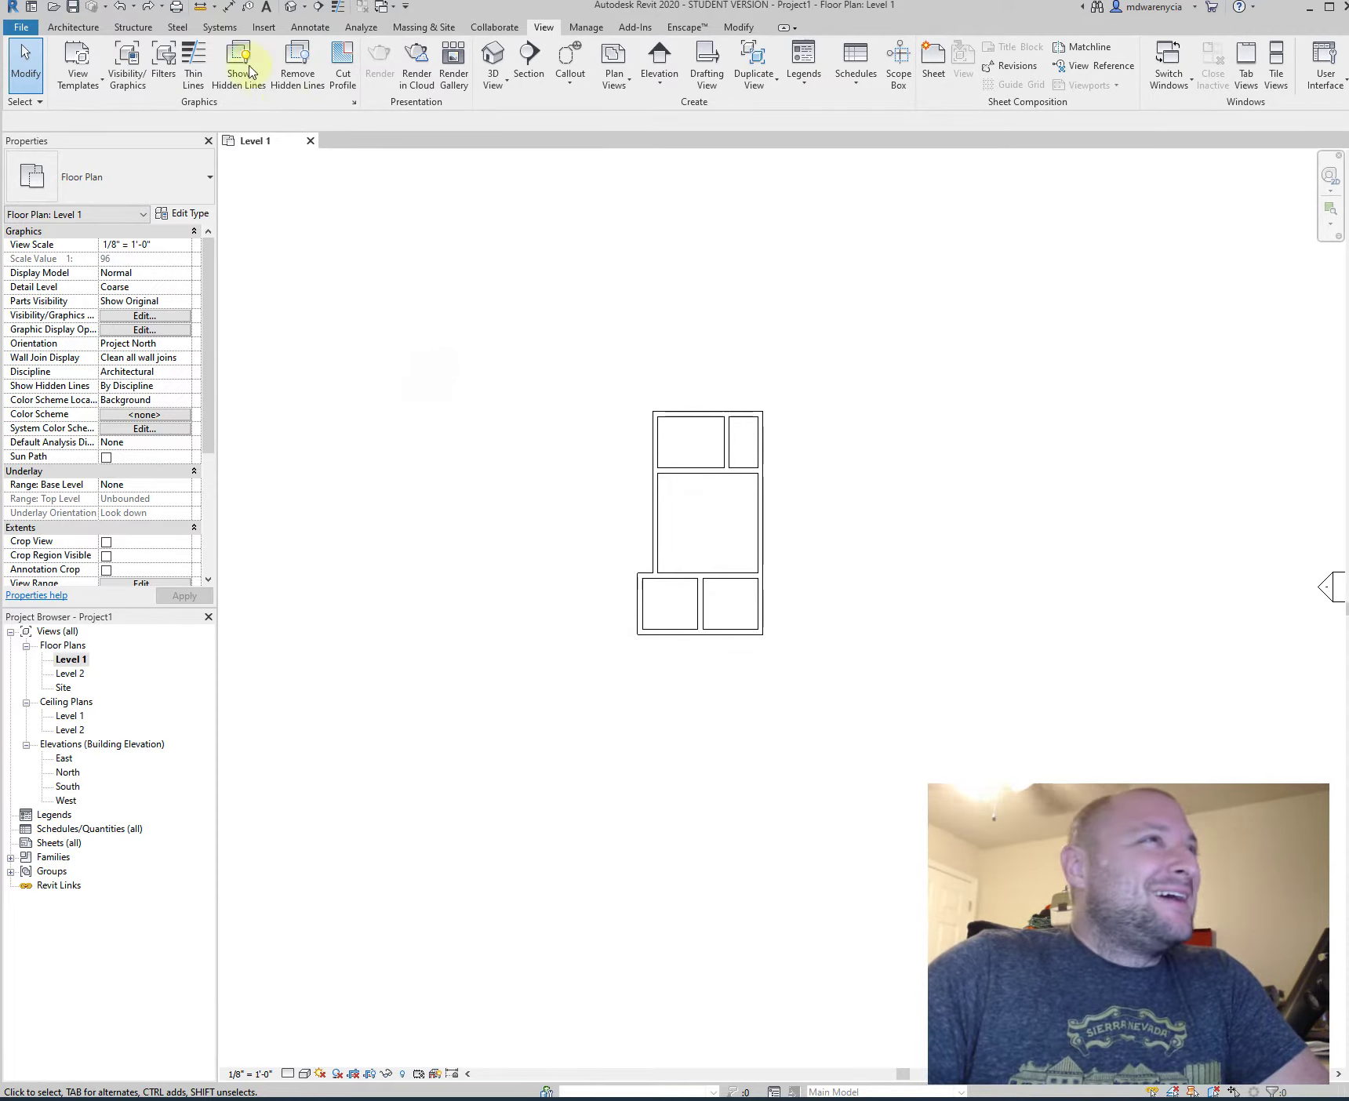
{"action": "left_click", "coordinate": [200, 6]}
{"action": "left_click", "coordinate": [761, 412]}
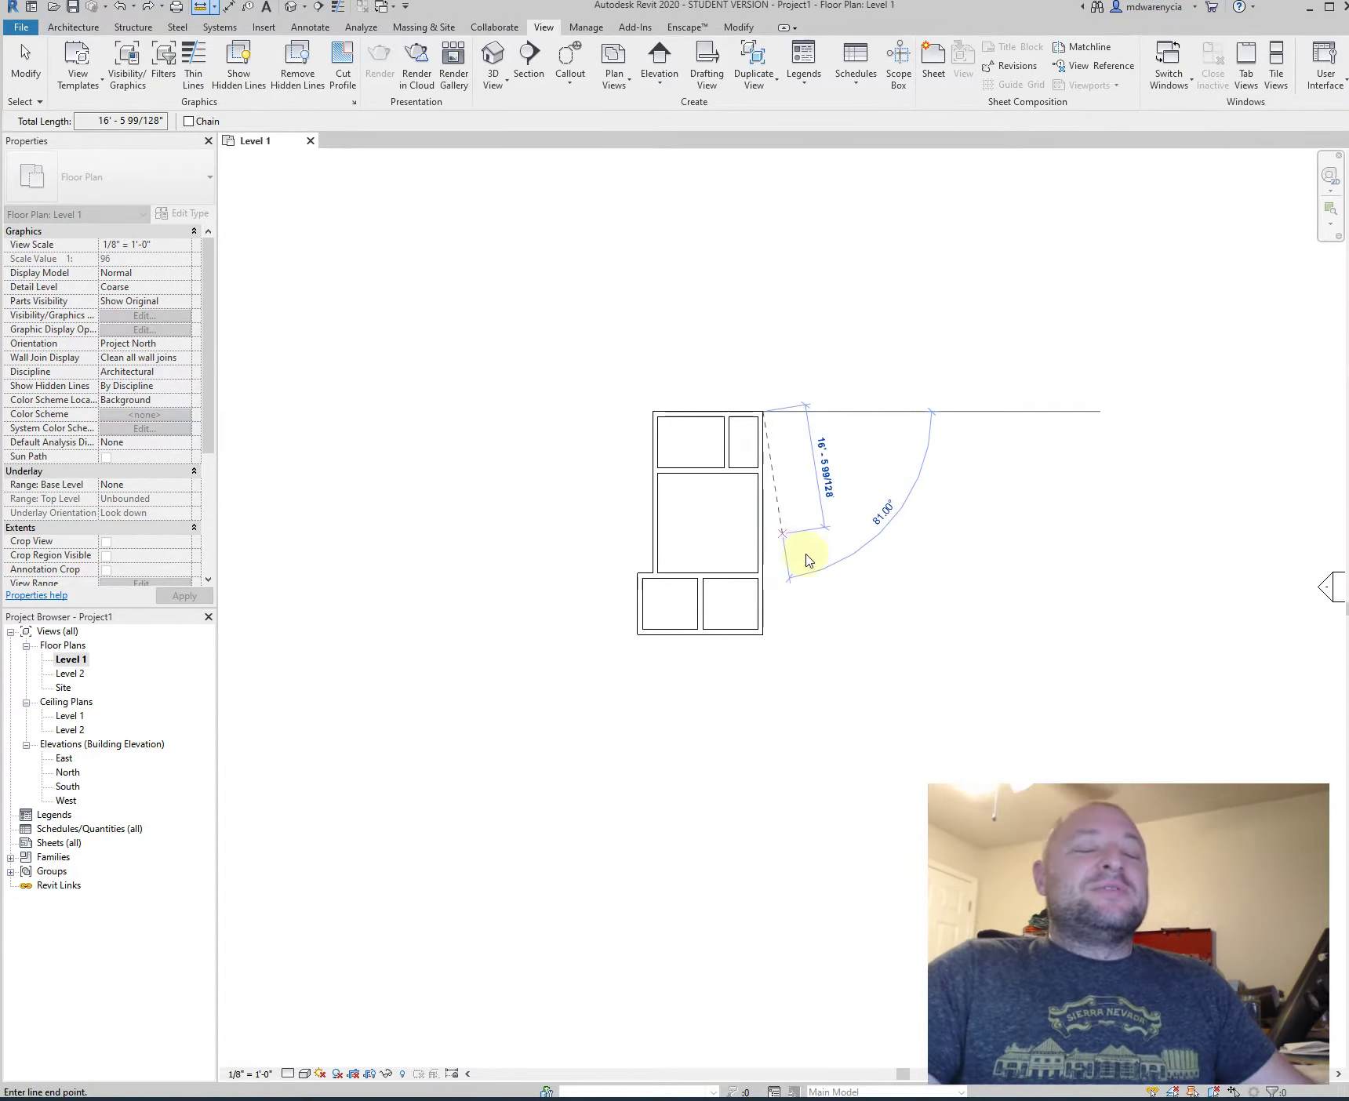
{"action": "key", "text": "Escape"}
{"action": "key", "text": "Escape"}
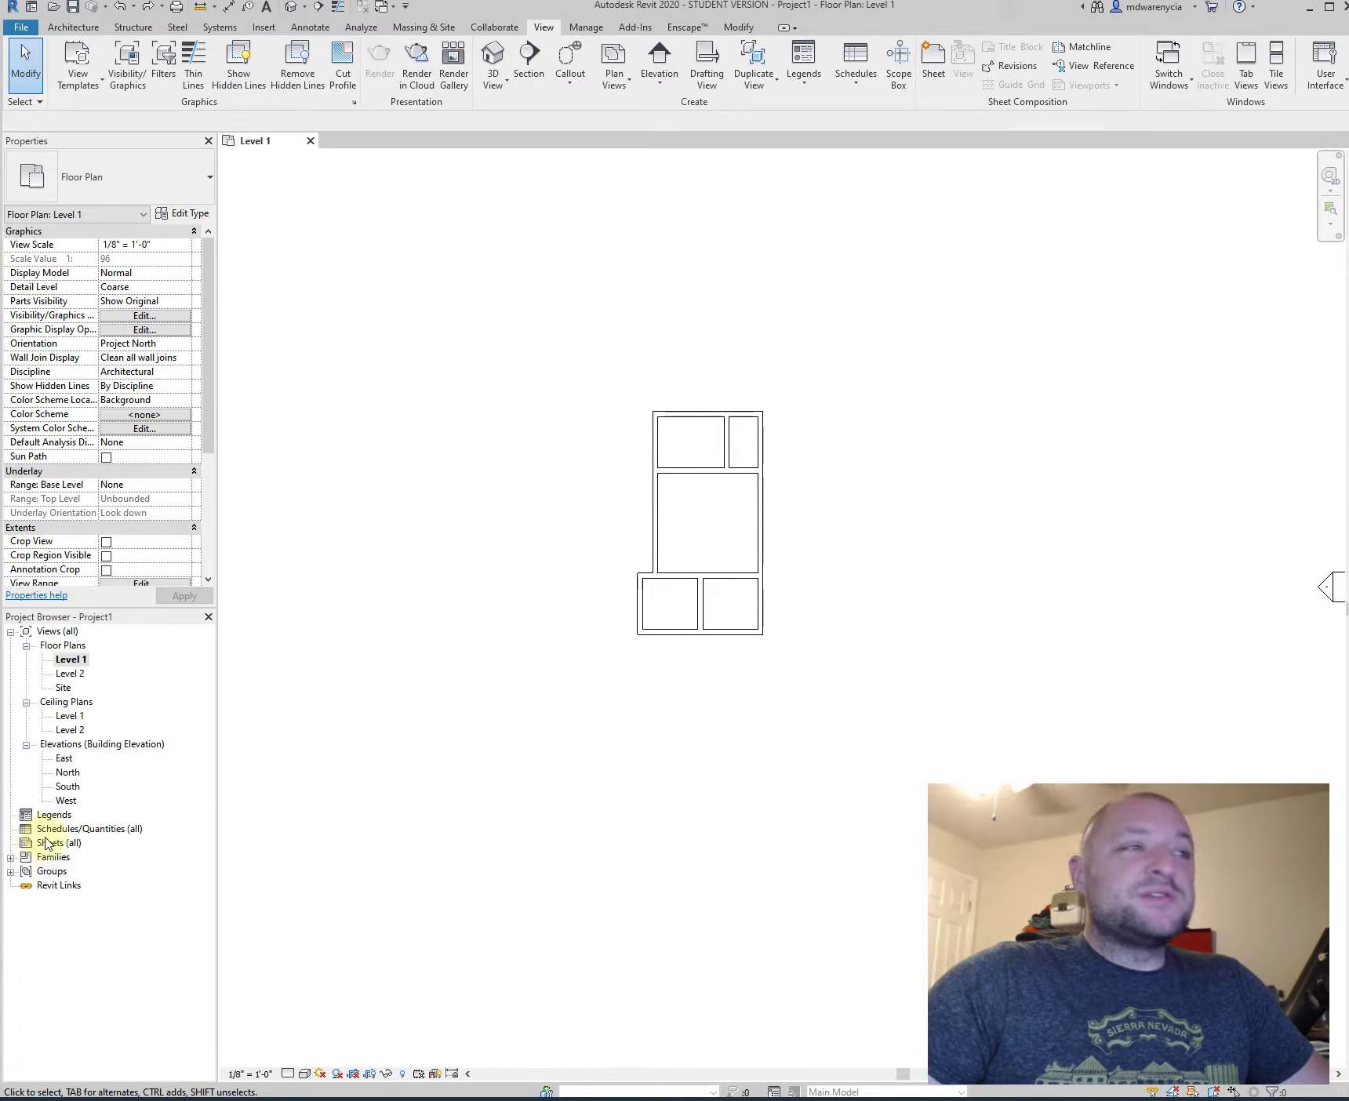
{"action": "left_click", "coordinate": [11, 859]}
{"action": "scroll", "coordinate": [24, 781], "scroll_direction": "up", "scroll_amount": 1}
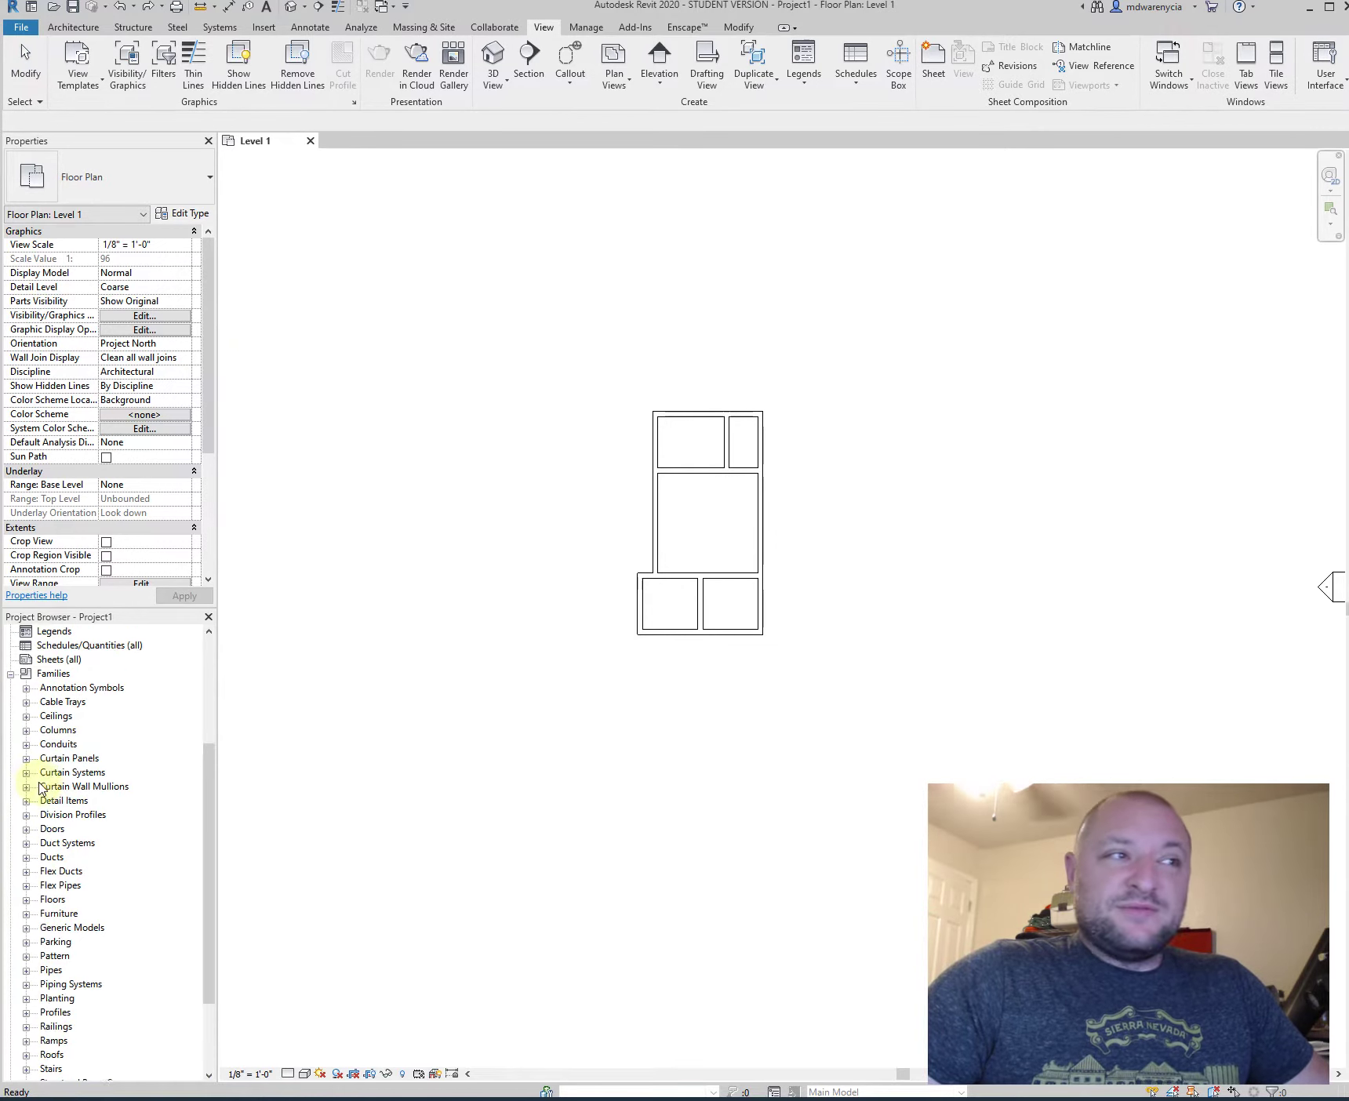
{"action": "left_click", "coordinate": [11, 688]}
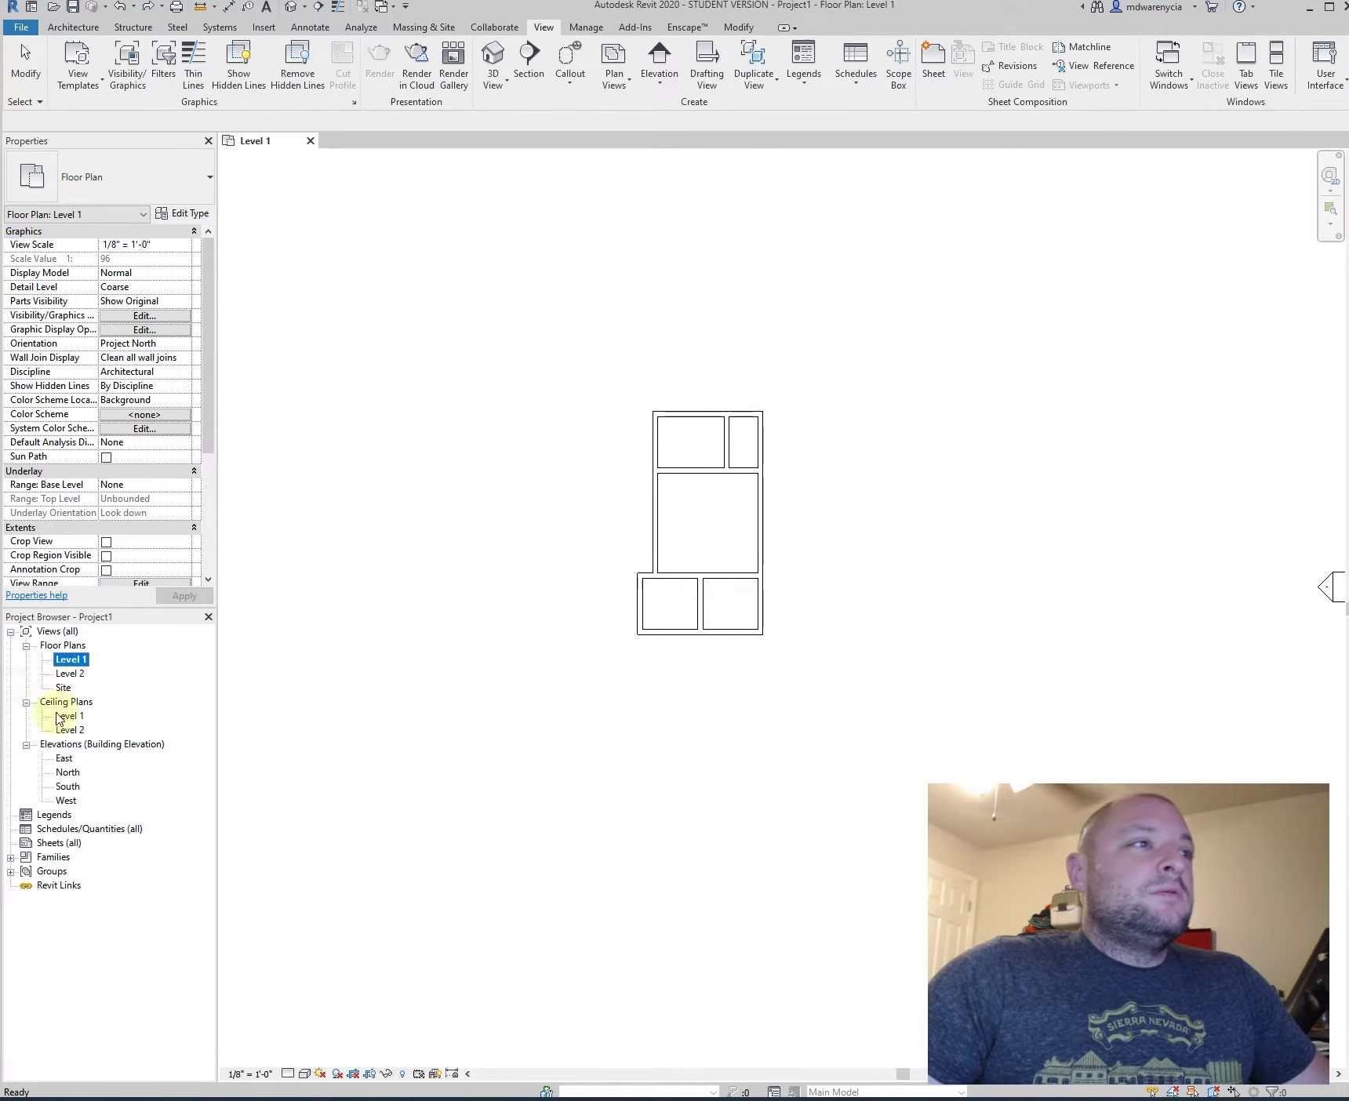
- Create a new sheet, loading the D 22 x 34 Horizontal titleblock from the Titleblocks folder of the US Imperial library
{"action": "left_click", "coordinate": [934, 64]}
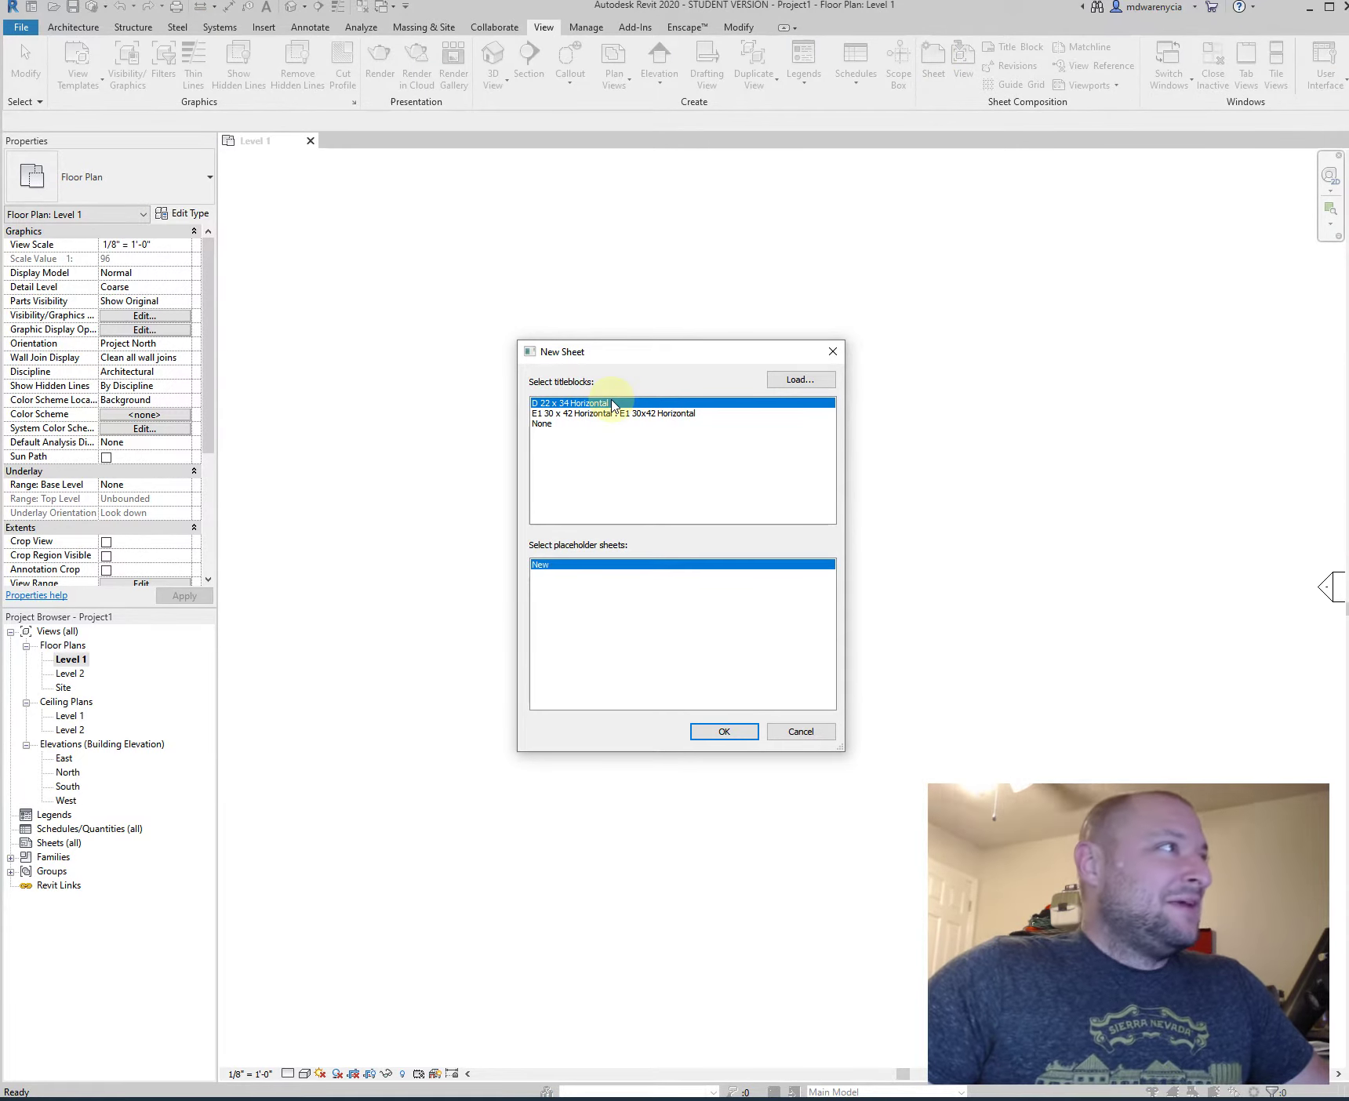
{"action": "left_click", "coordinate": [798, 382]}
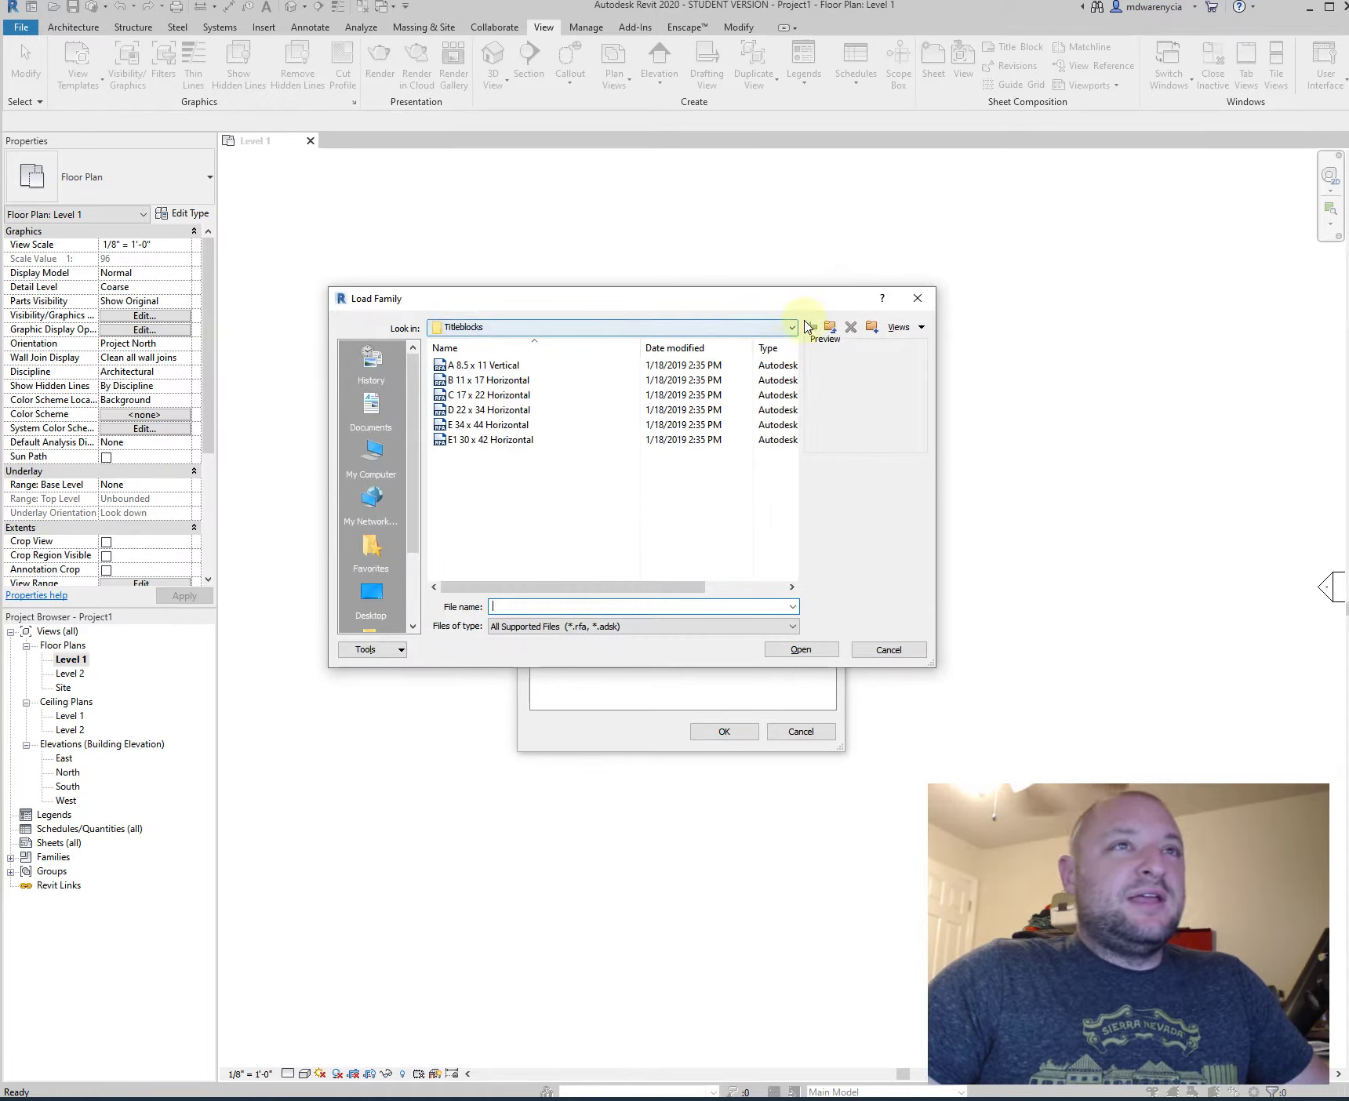
{"action": "left_click", "coordinate": [830, 328]}
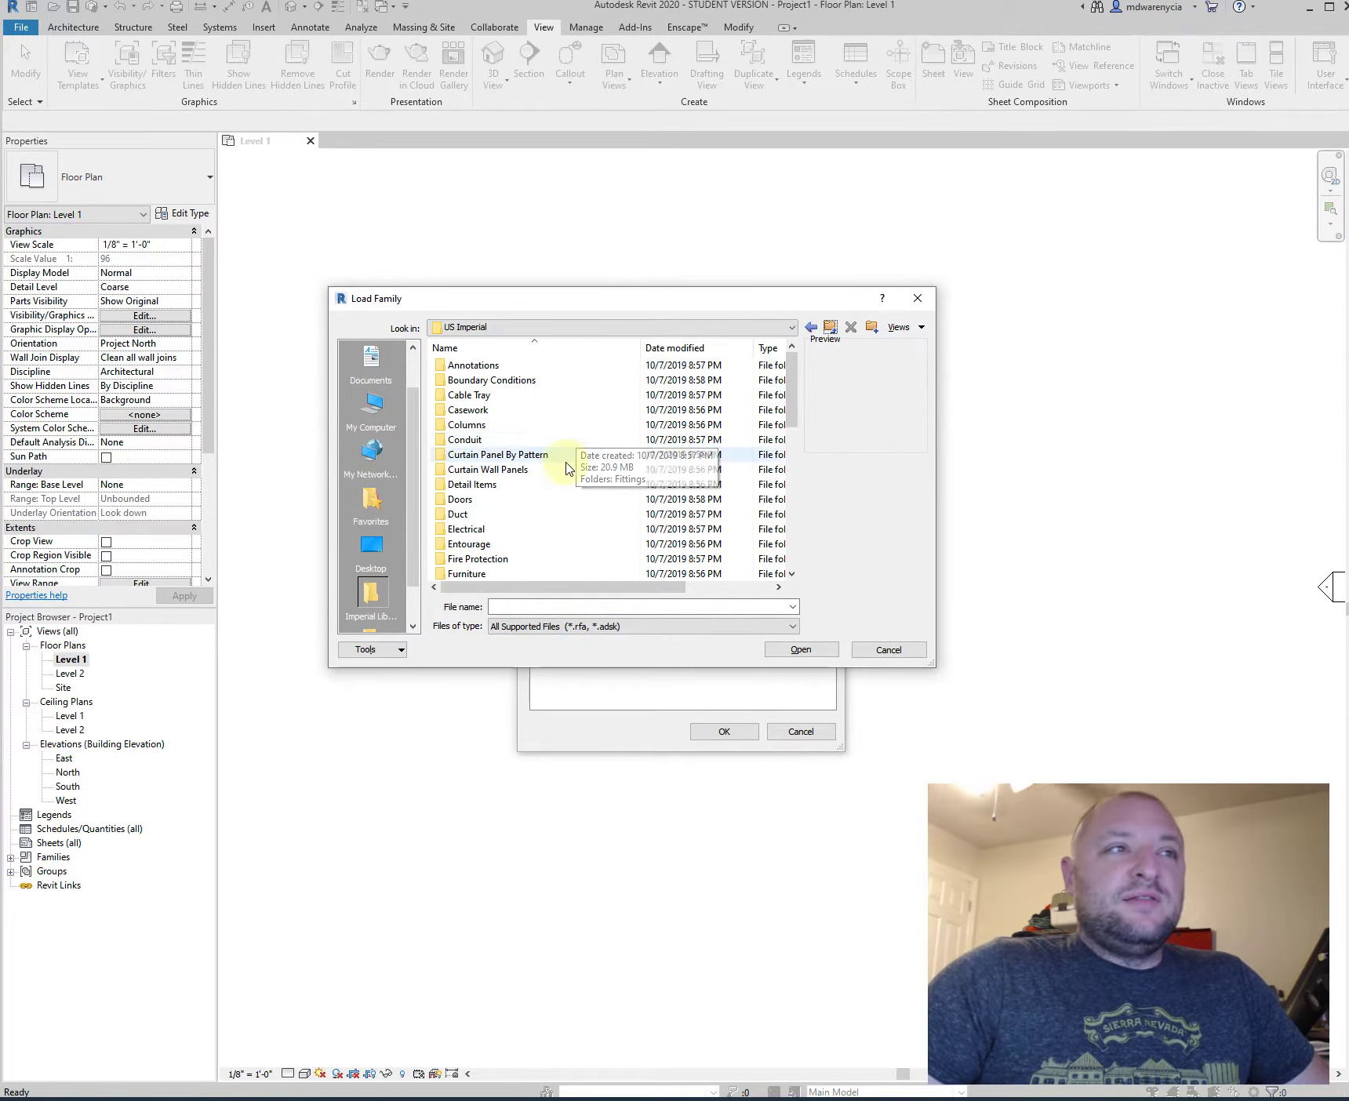
{"action": "scroll", "coordinate": [542, 455], "scroll_direction": "down", "scroll_amount": 10}
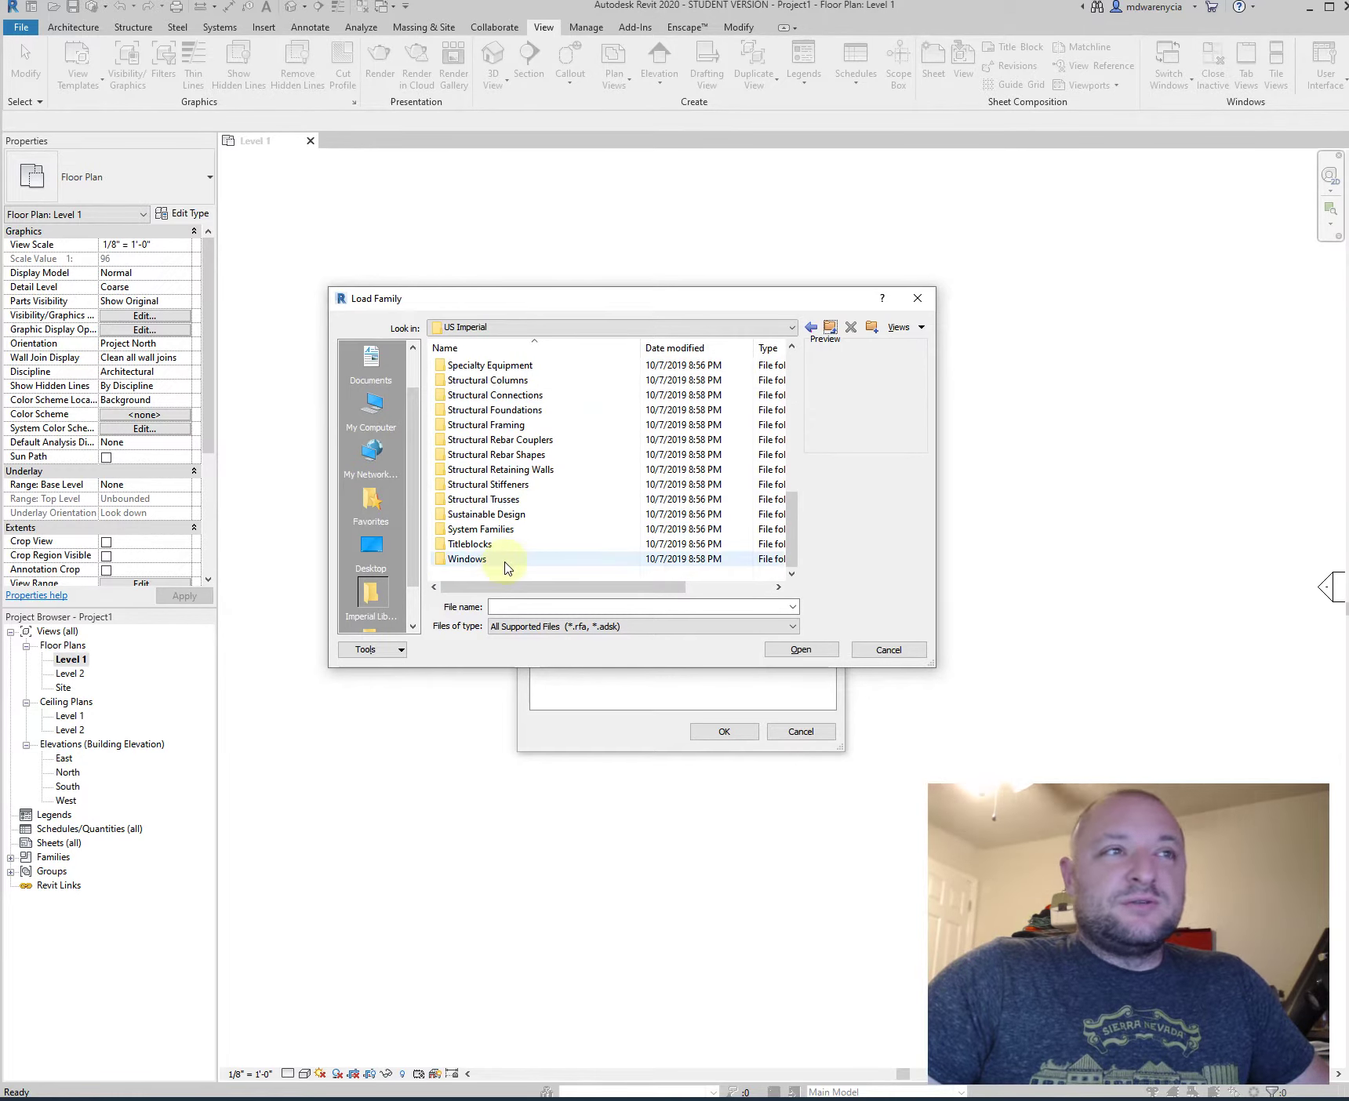
{"action": "left_click", "coordinate": [500, 550]}
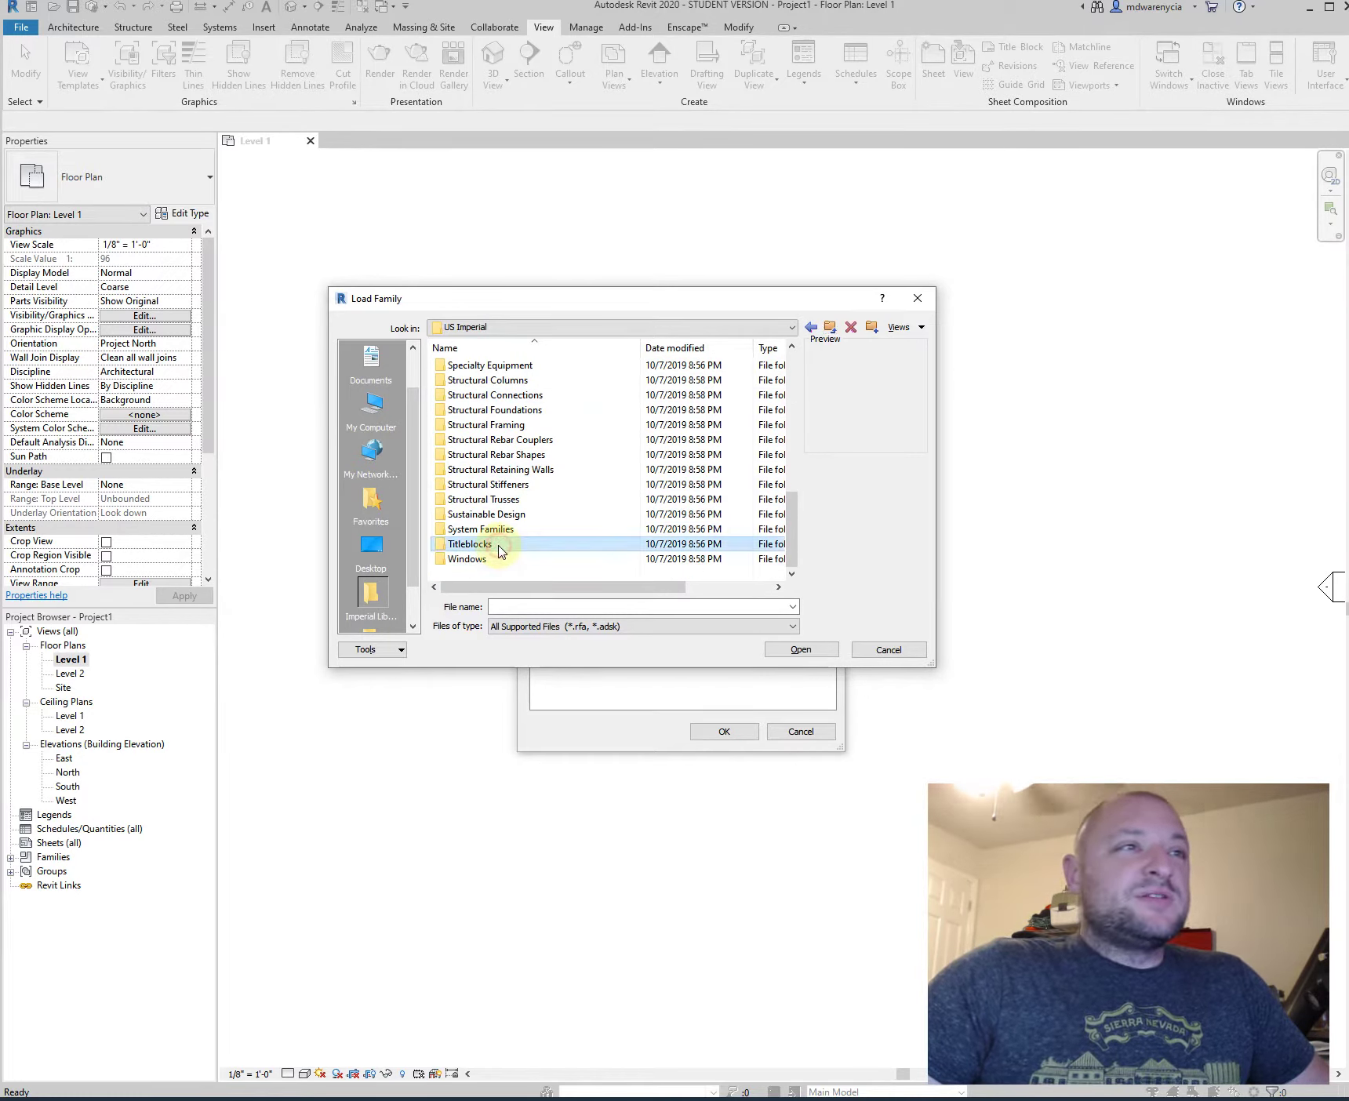
{"action": "double_click", "coordinate": [500, 550]}
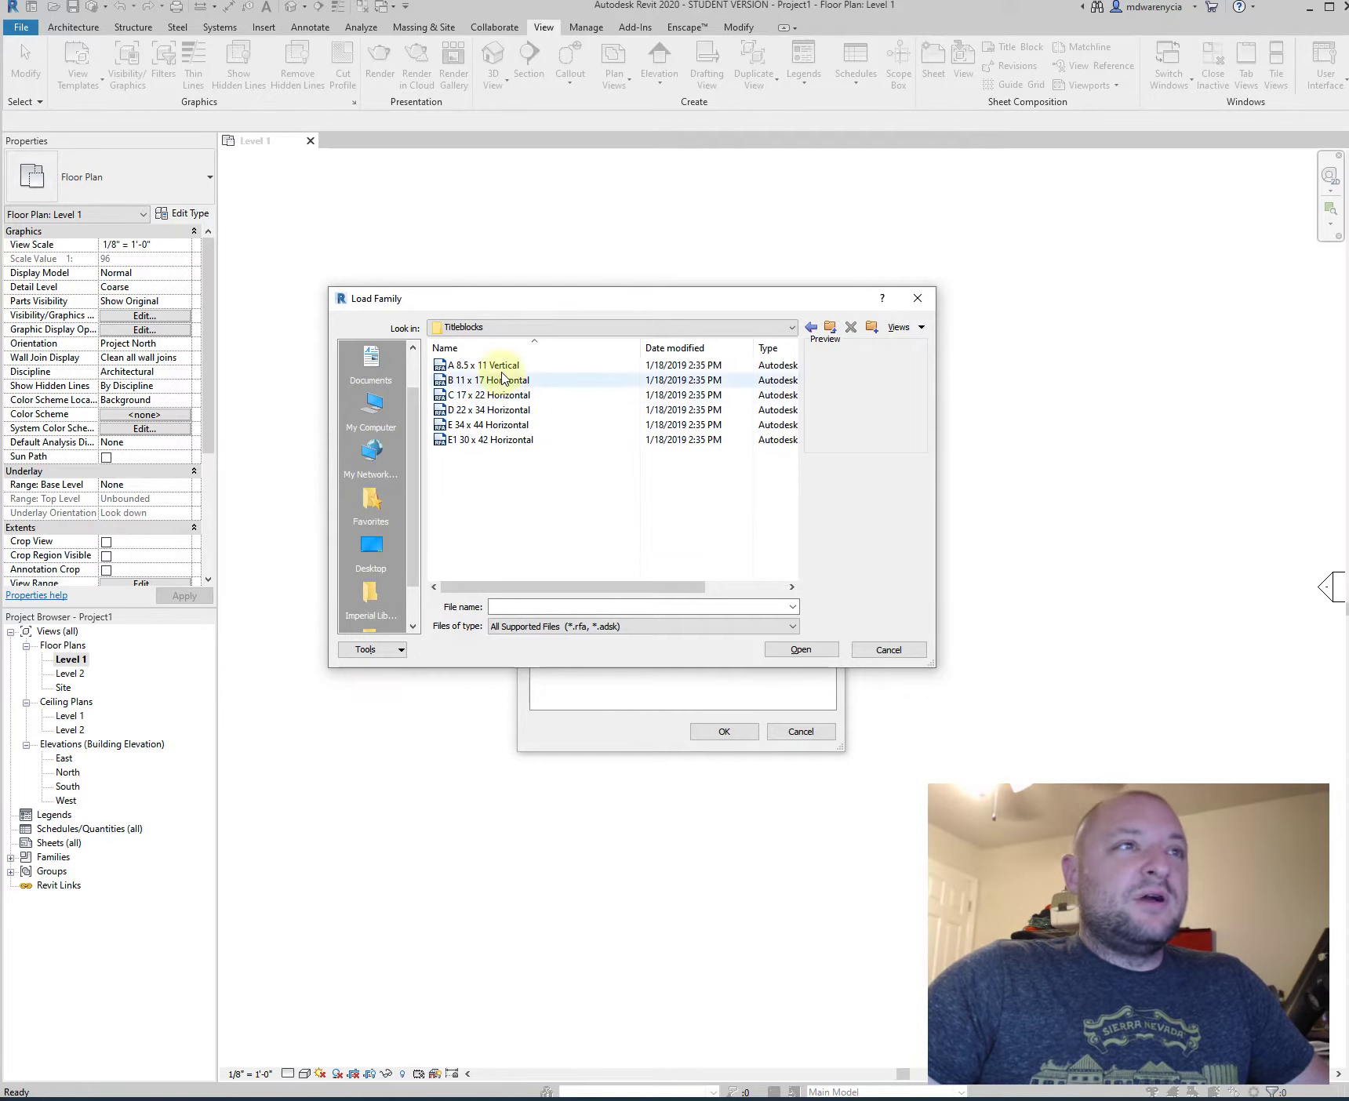
{"action": "left_click", "coordinate": [500, 410]}
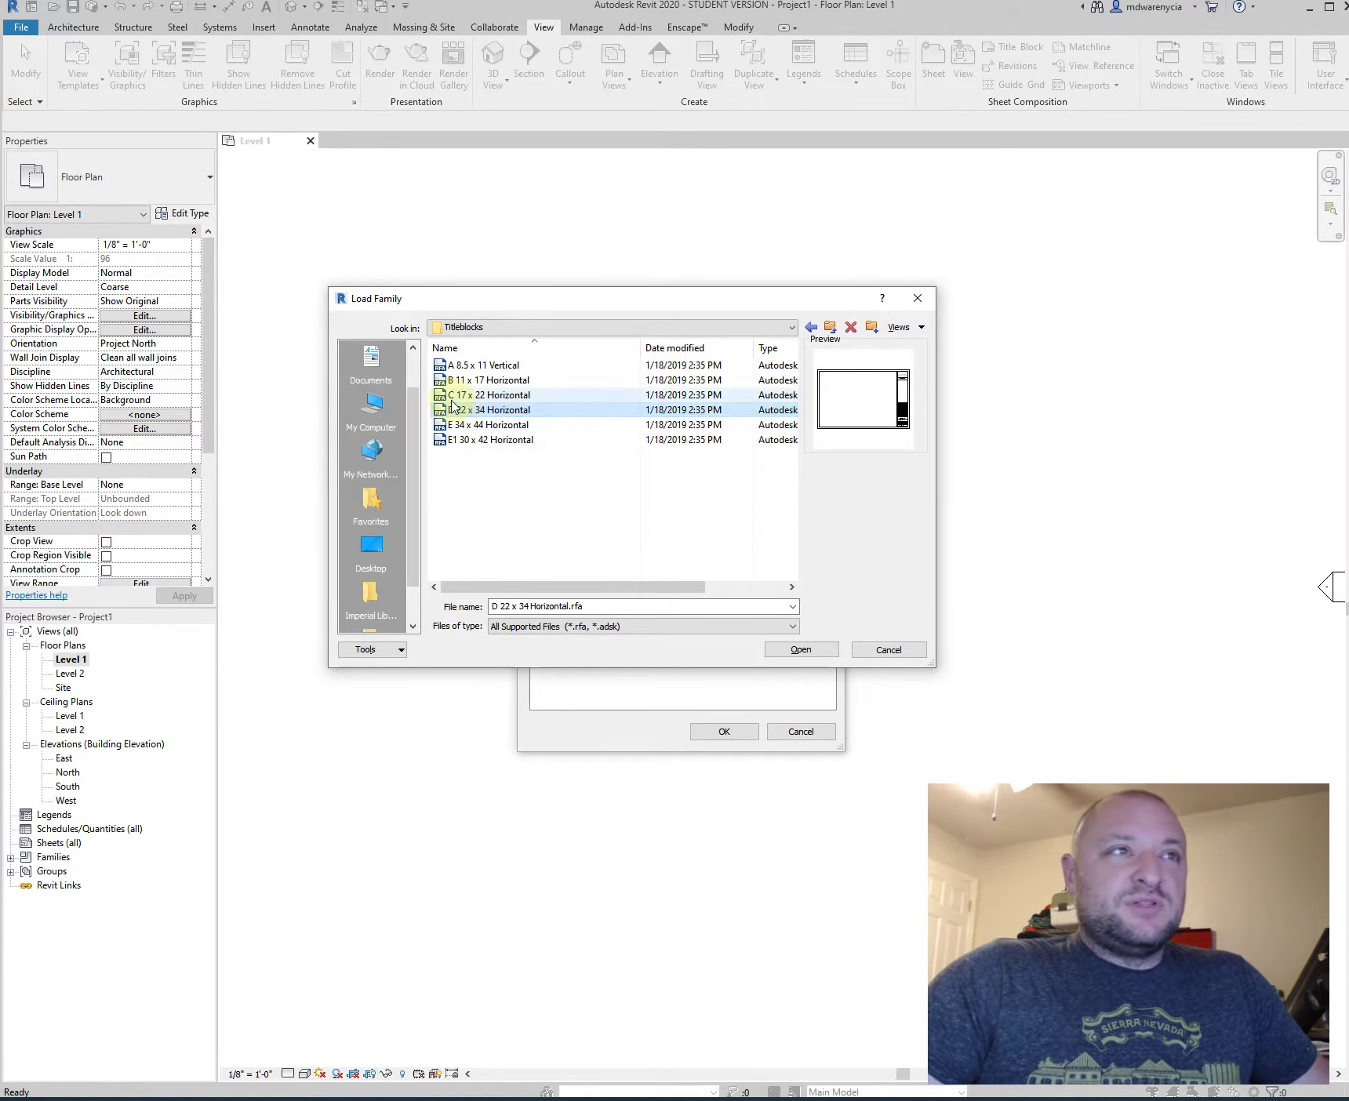
{"action": "double_click", "coordinate": [481, 410]}
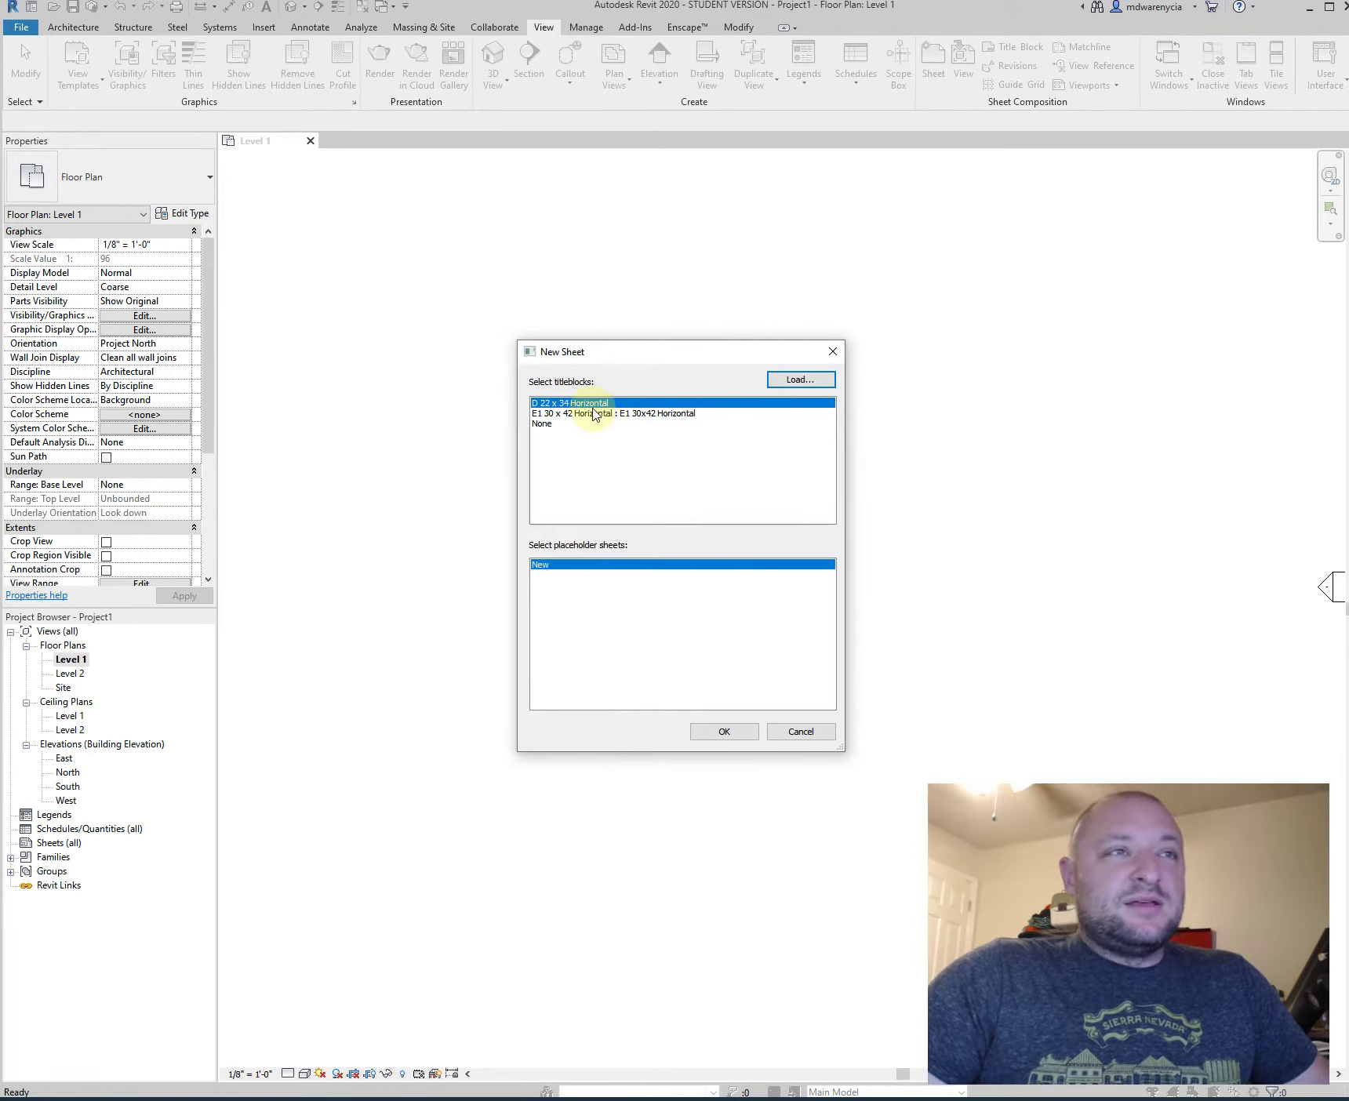
{"action": "left_click", "coordinate": [723, 731]}
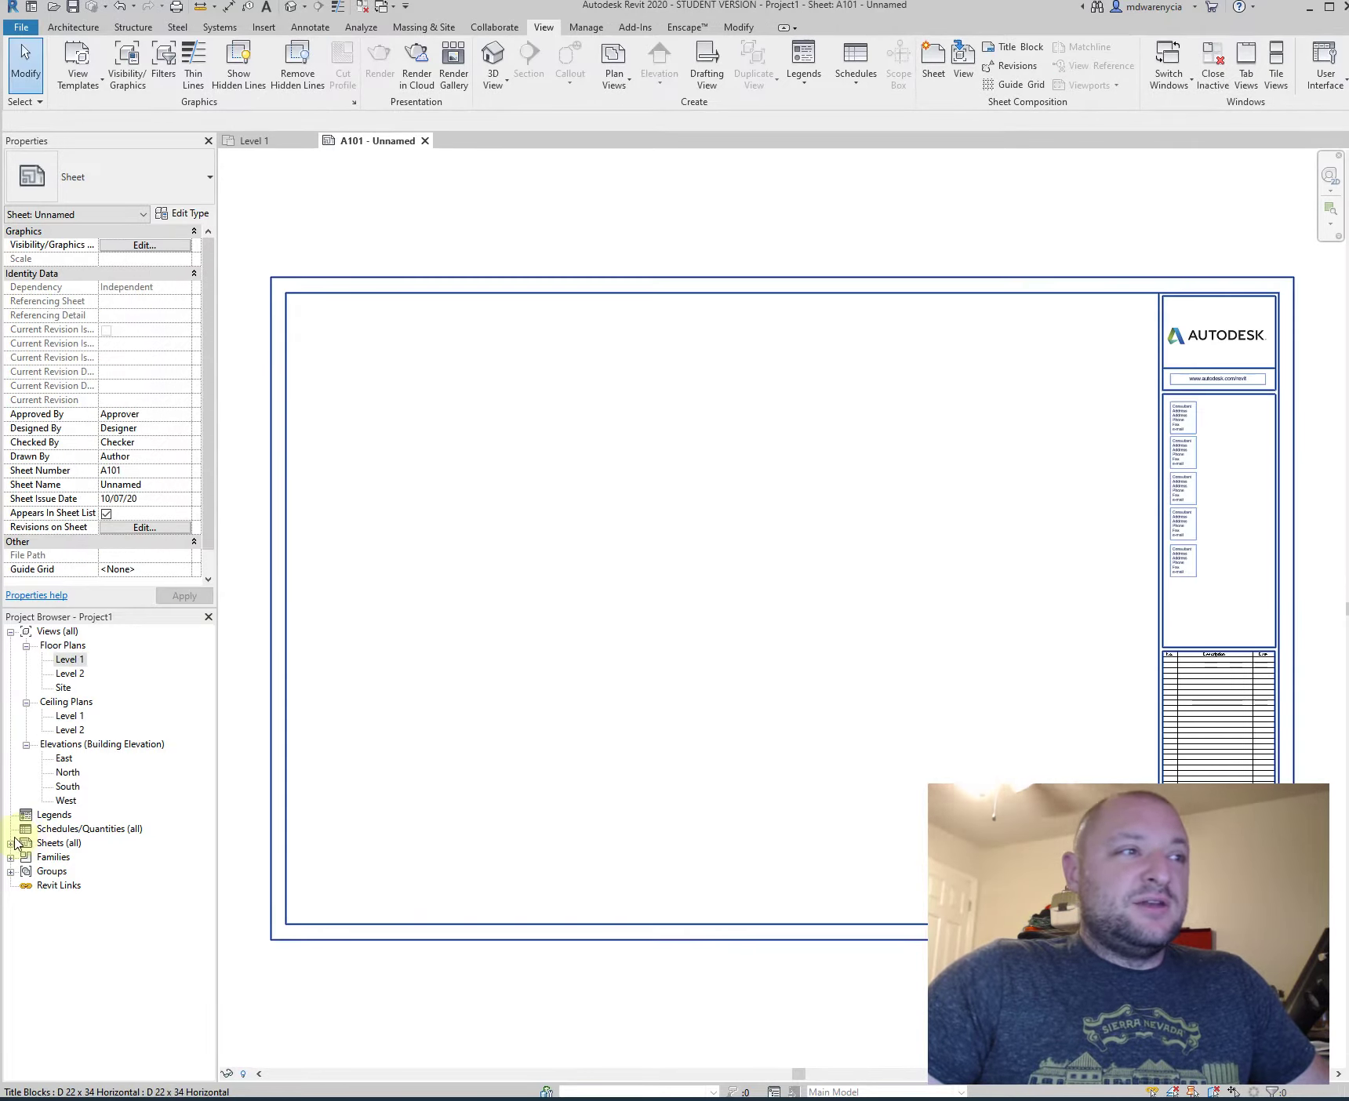
- Rename the new sheet A101 to "Floor Plan"
{"action": "left_click", "coordinate": [10, 844]}
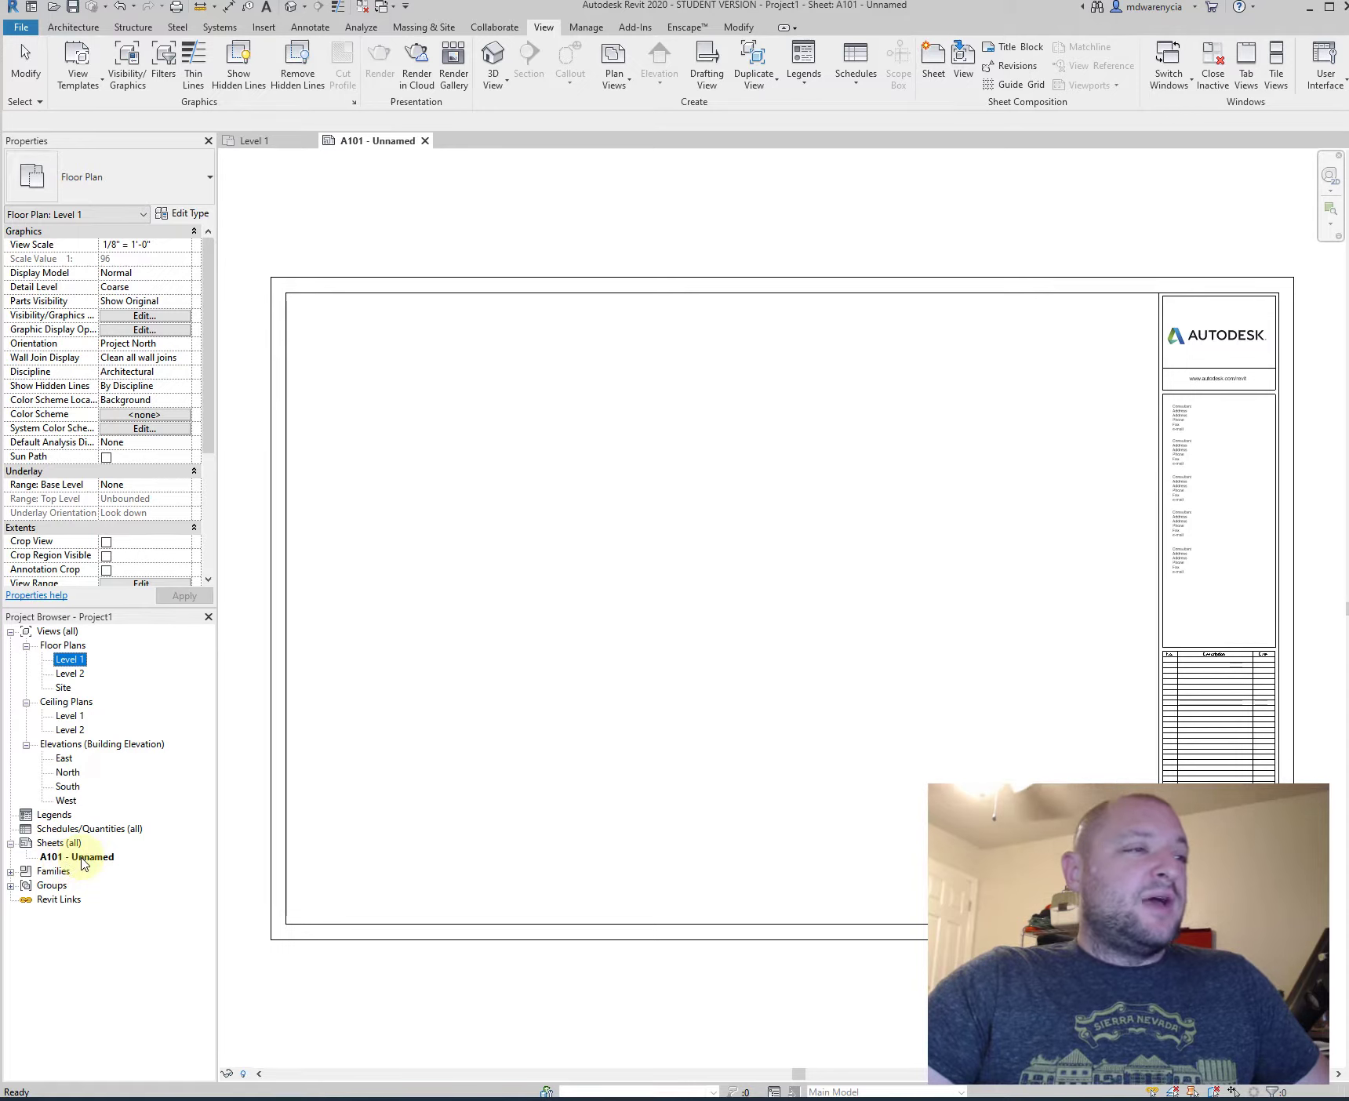
{"action": "left_click", "coordinate": [83, 861]}
{"action": "right_click", "coordinate": [83, 861]}
{"action": "left_click", "coordinate": [152, 728]}
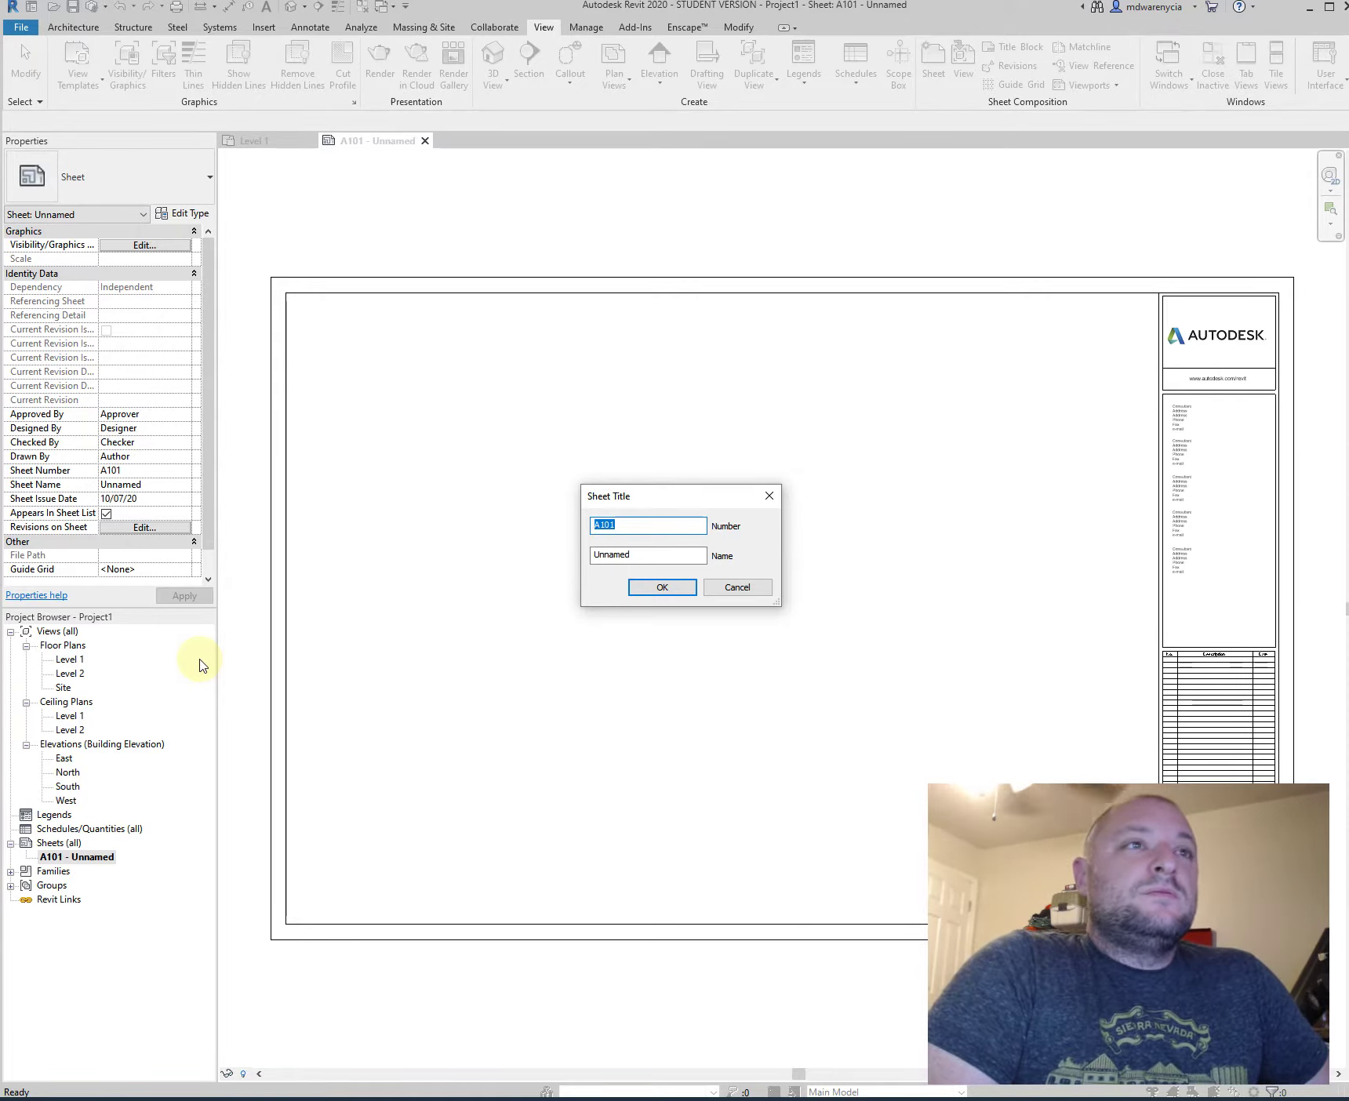
{"action": "key", "text": "Tab"}
{"action": "key", "text": "End"}
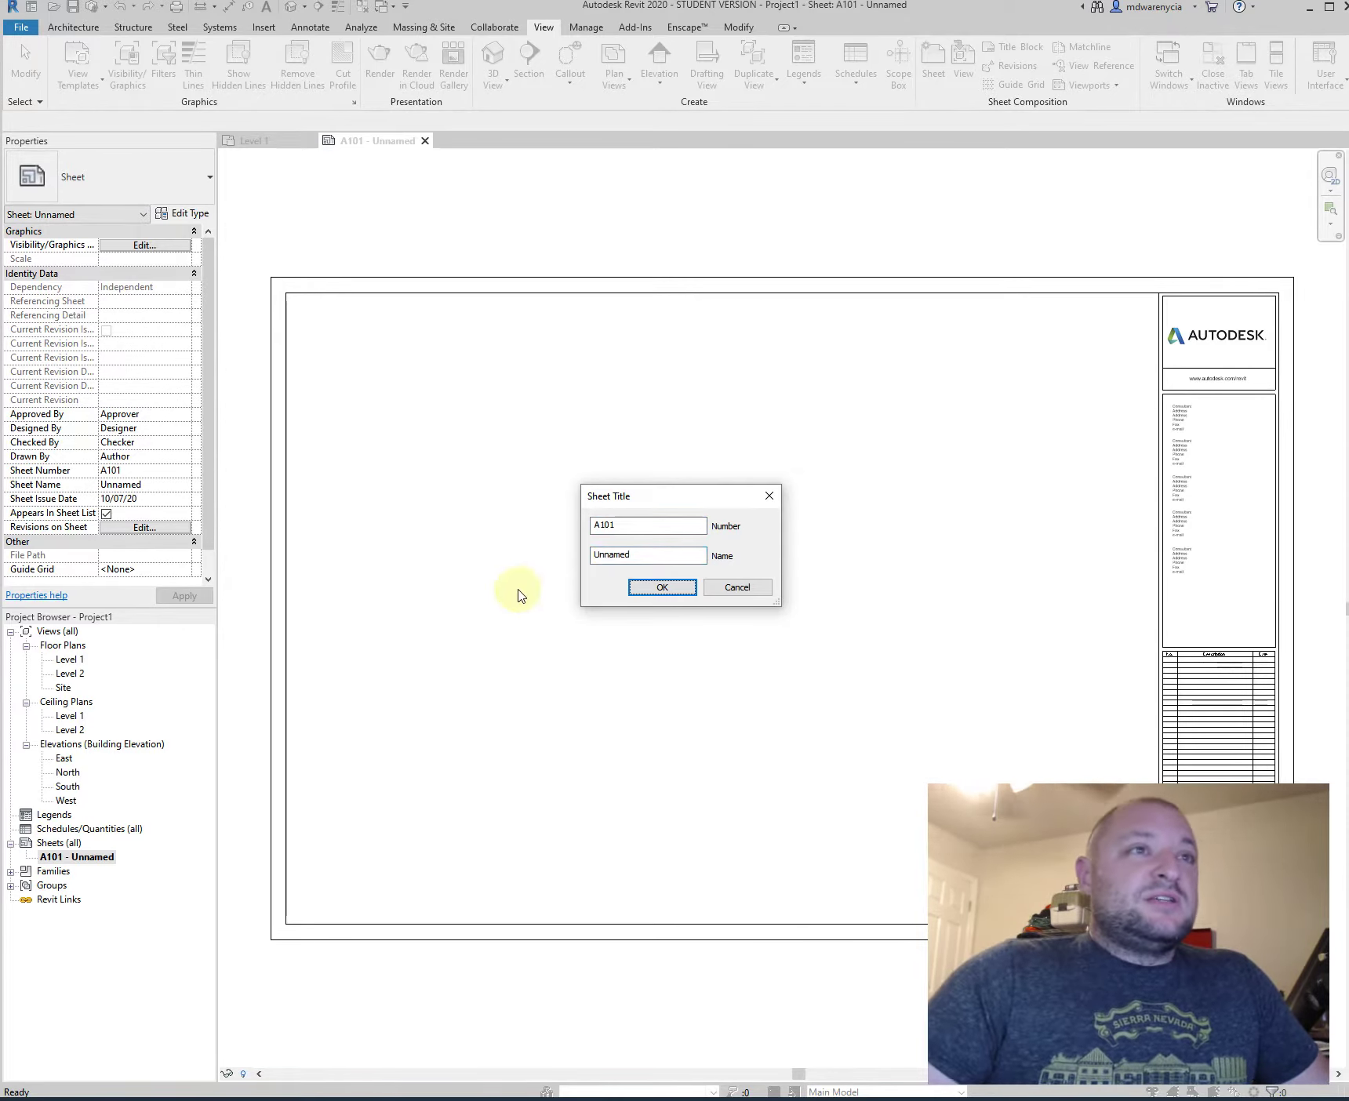
{"action": "double_click", "coordinate": [640, 554]}
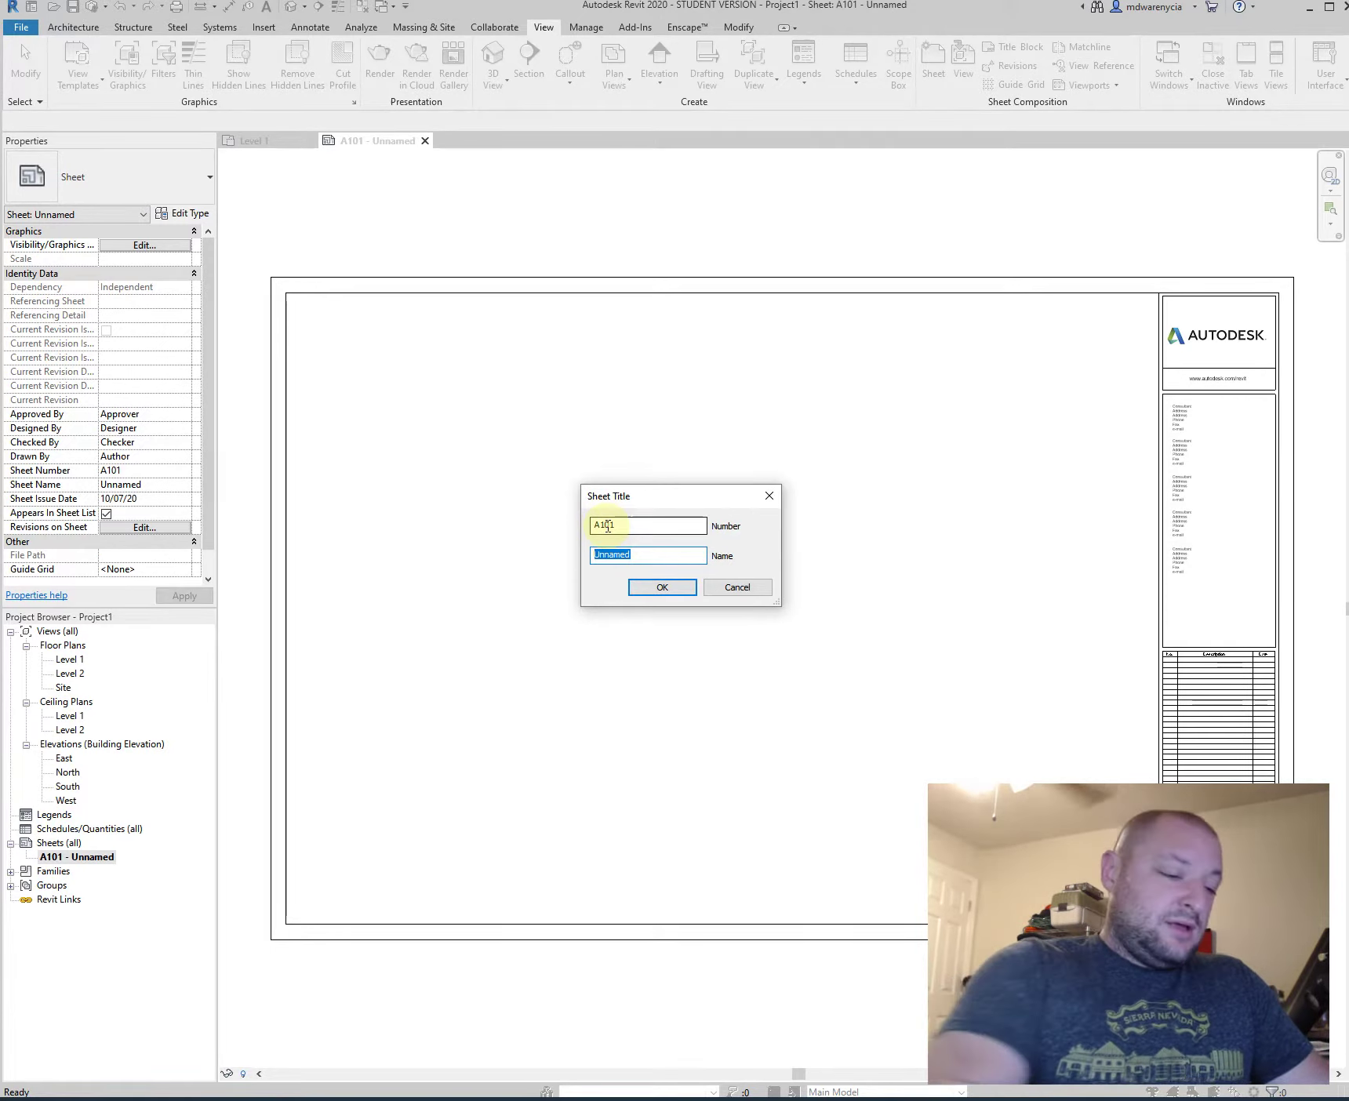
{"action": "type", "text": "F"}
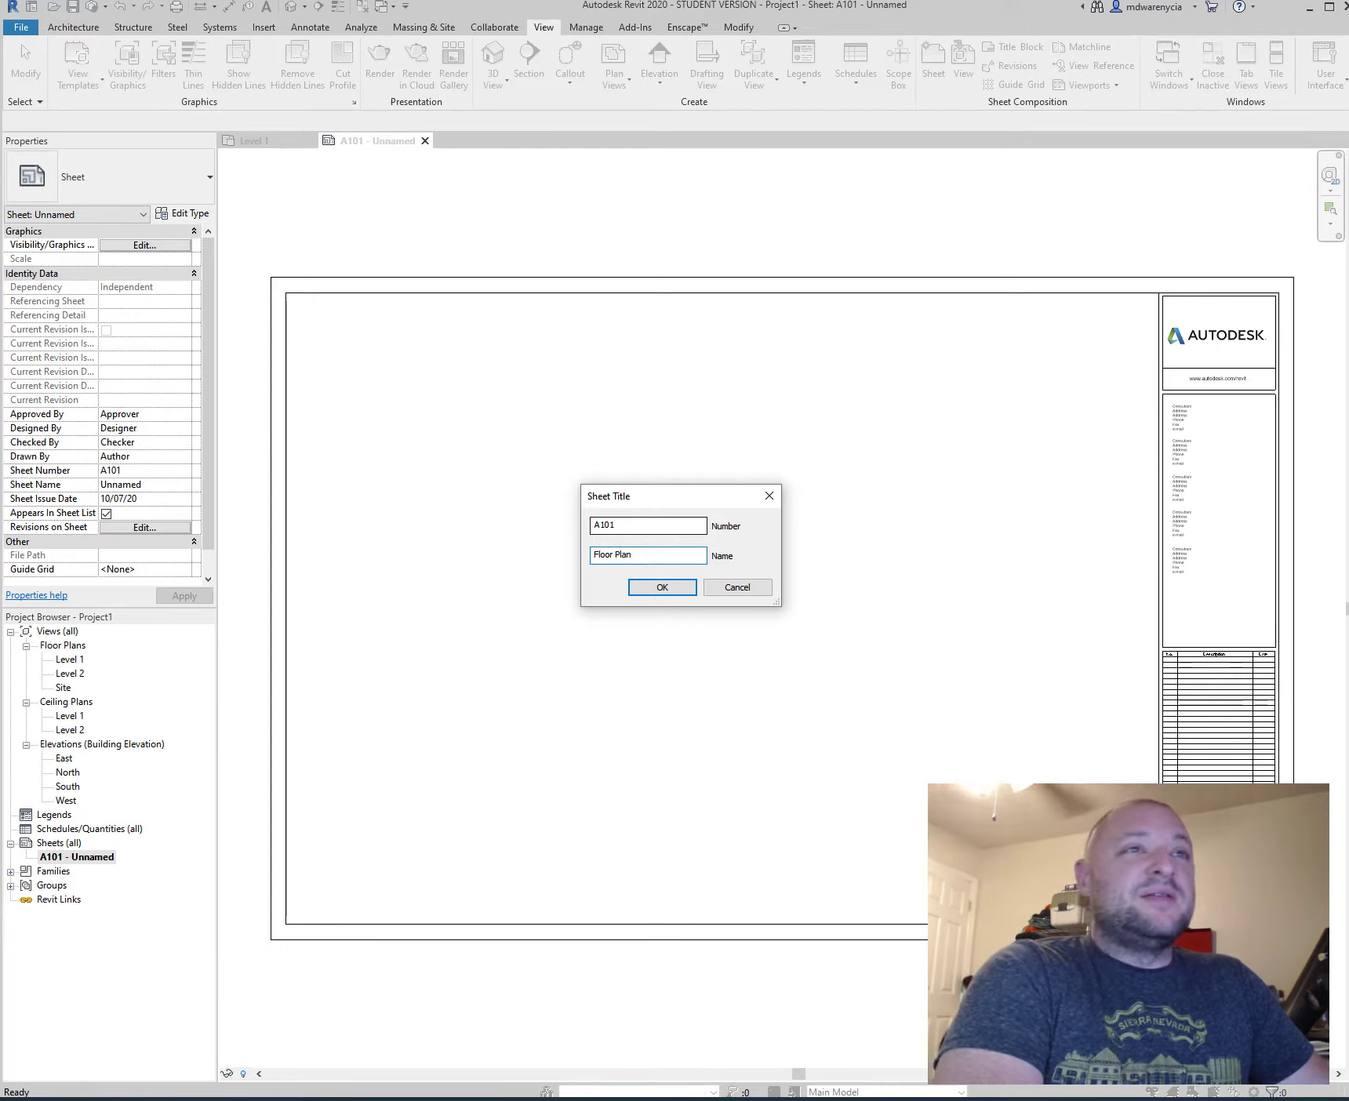
{"action": "type", "text": "loor Plan"}
{"action": "left_click", "coordinate": [676, 588]}
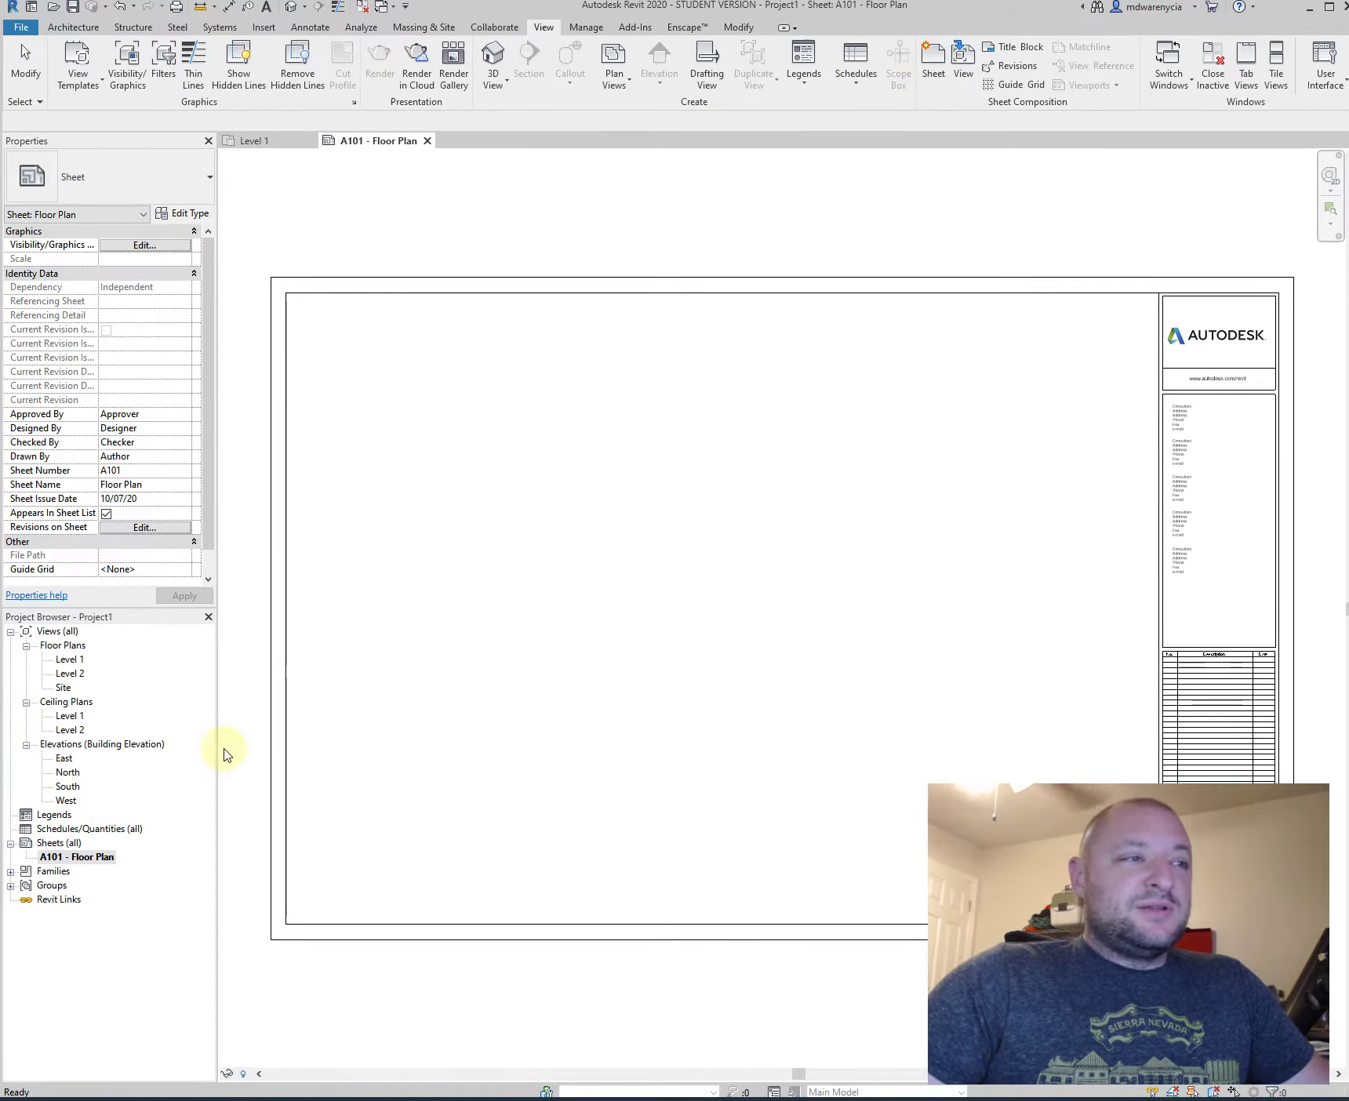
- Change the Floor Plan sheet's number to A-101
{"action": "right_click", "coordinate": [57, 861]}
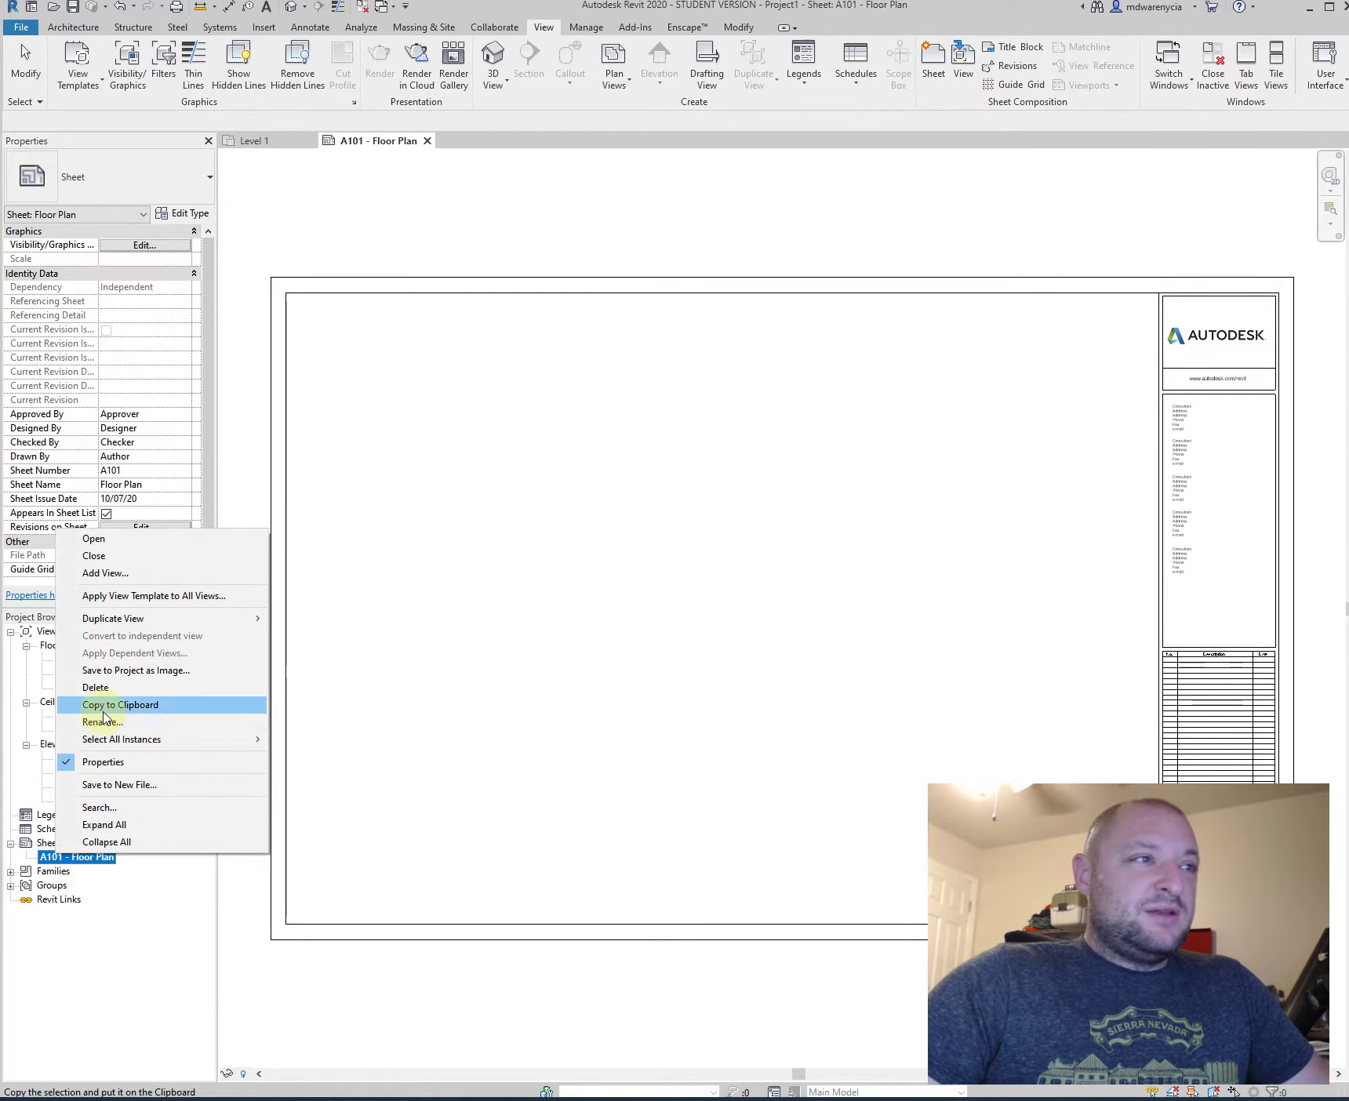
{"action": "left_click", "coordinate": [101, 721]}
{"action": "left_click", "coordinate": [614, 530]}
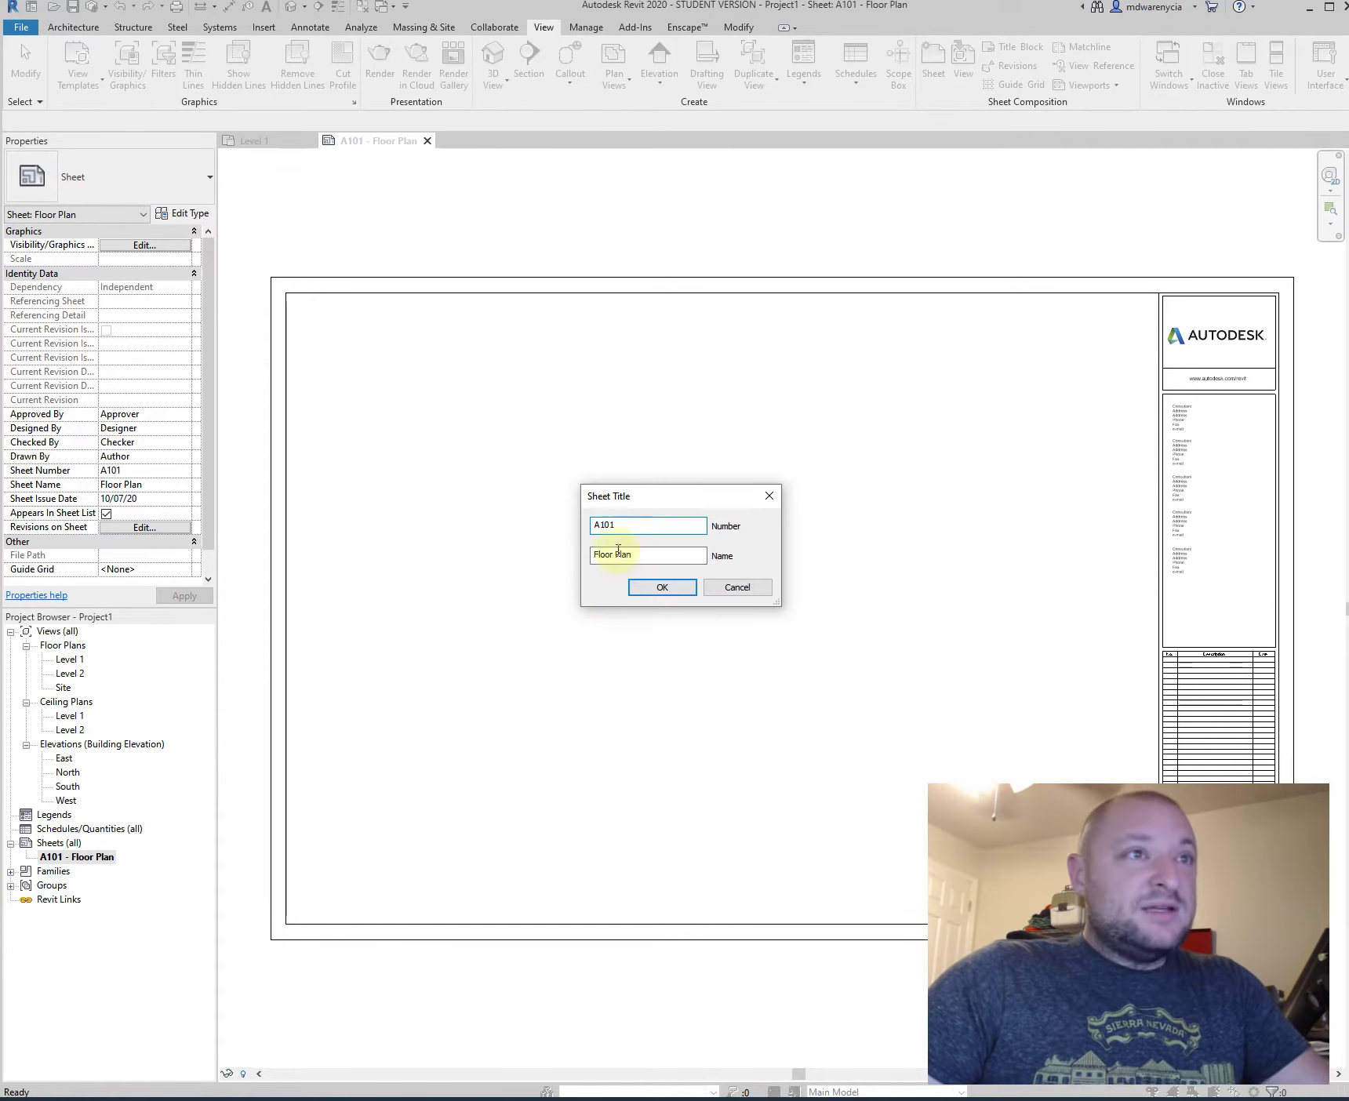
{"action": "left_click", "coordinate": [602, 525]}
{"action": "type", "text": "-"}
{"action": "left_click", "coordinate": [661, 587]}
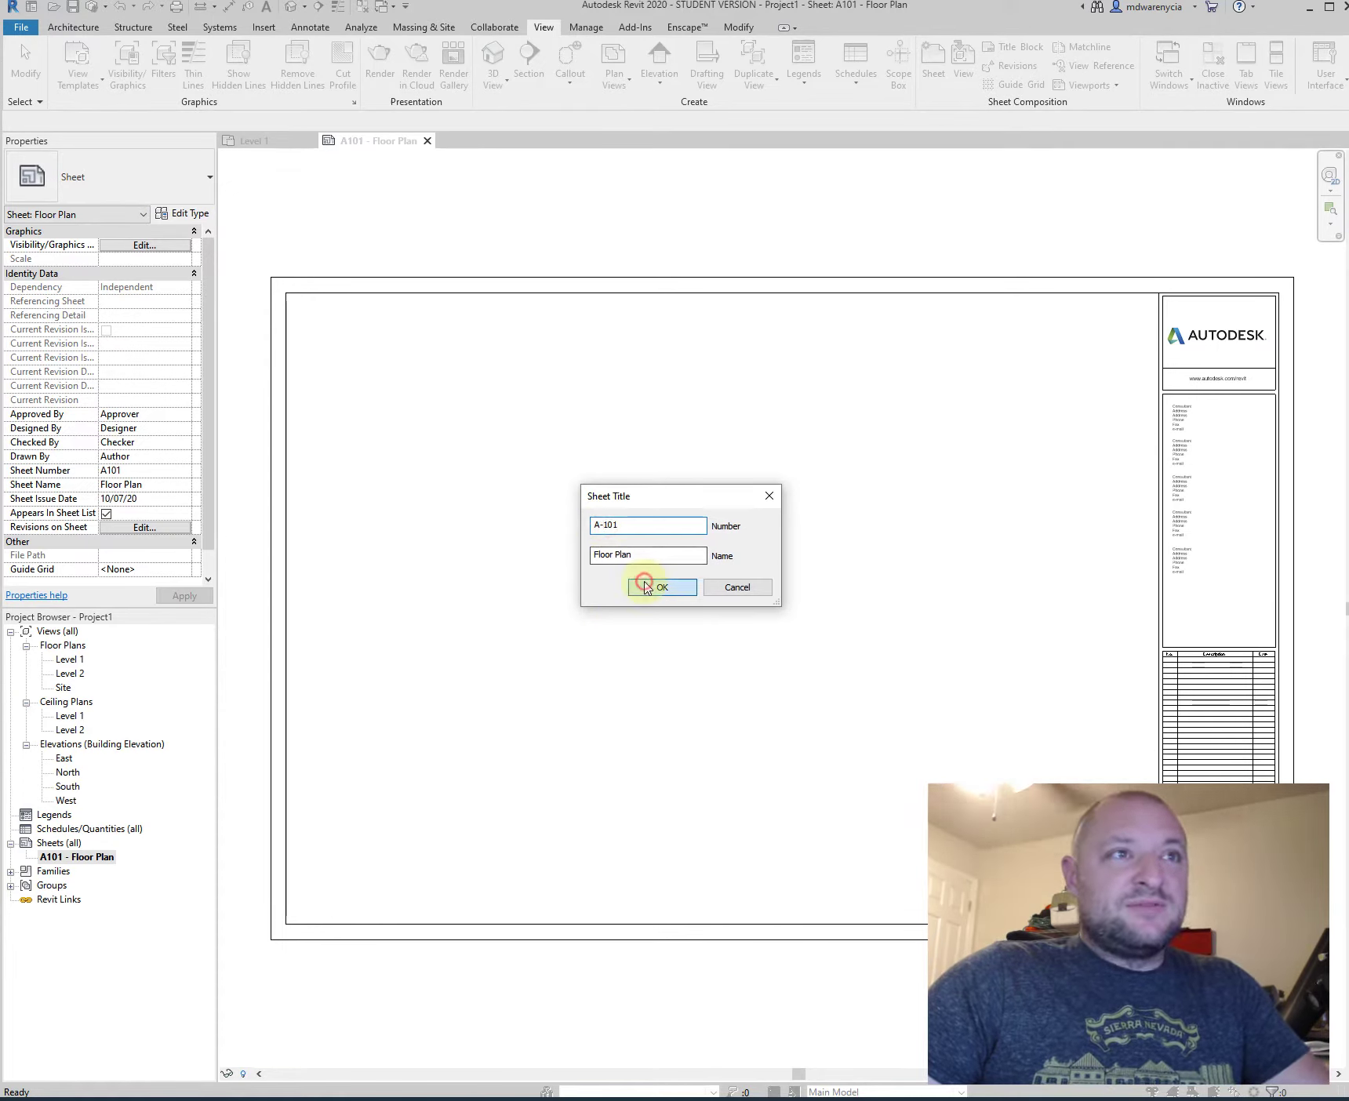
- Create a second sheet with the D 22 x 34 Horizontal titleblock, and return to sheet A-101 - Floor Plan
{"action": "left_click", "coordinate": [932, 62]}
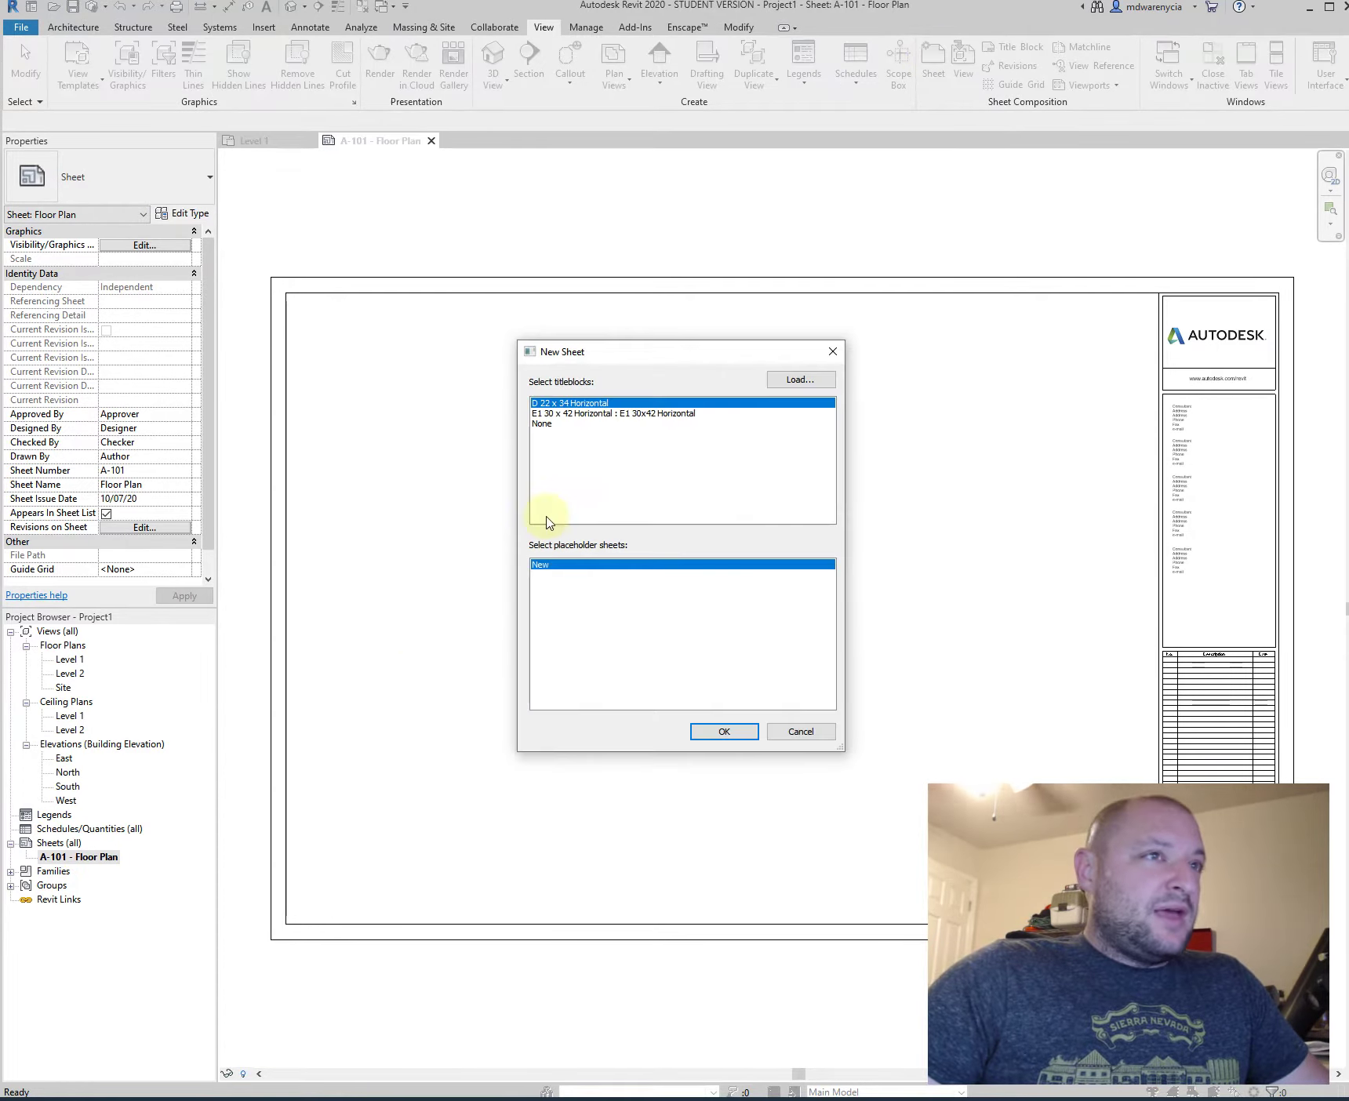
{"action": "double_click", "coordinate": [581, 406]}
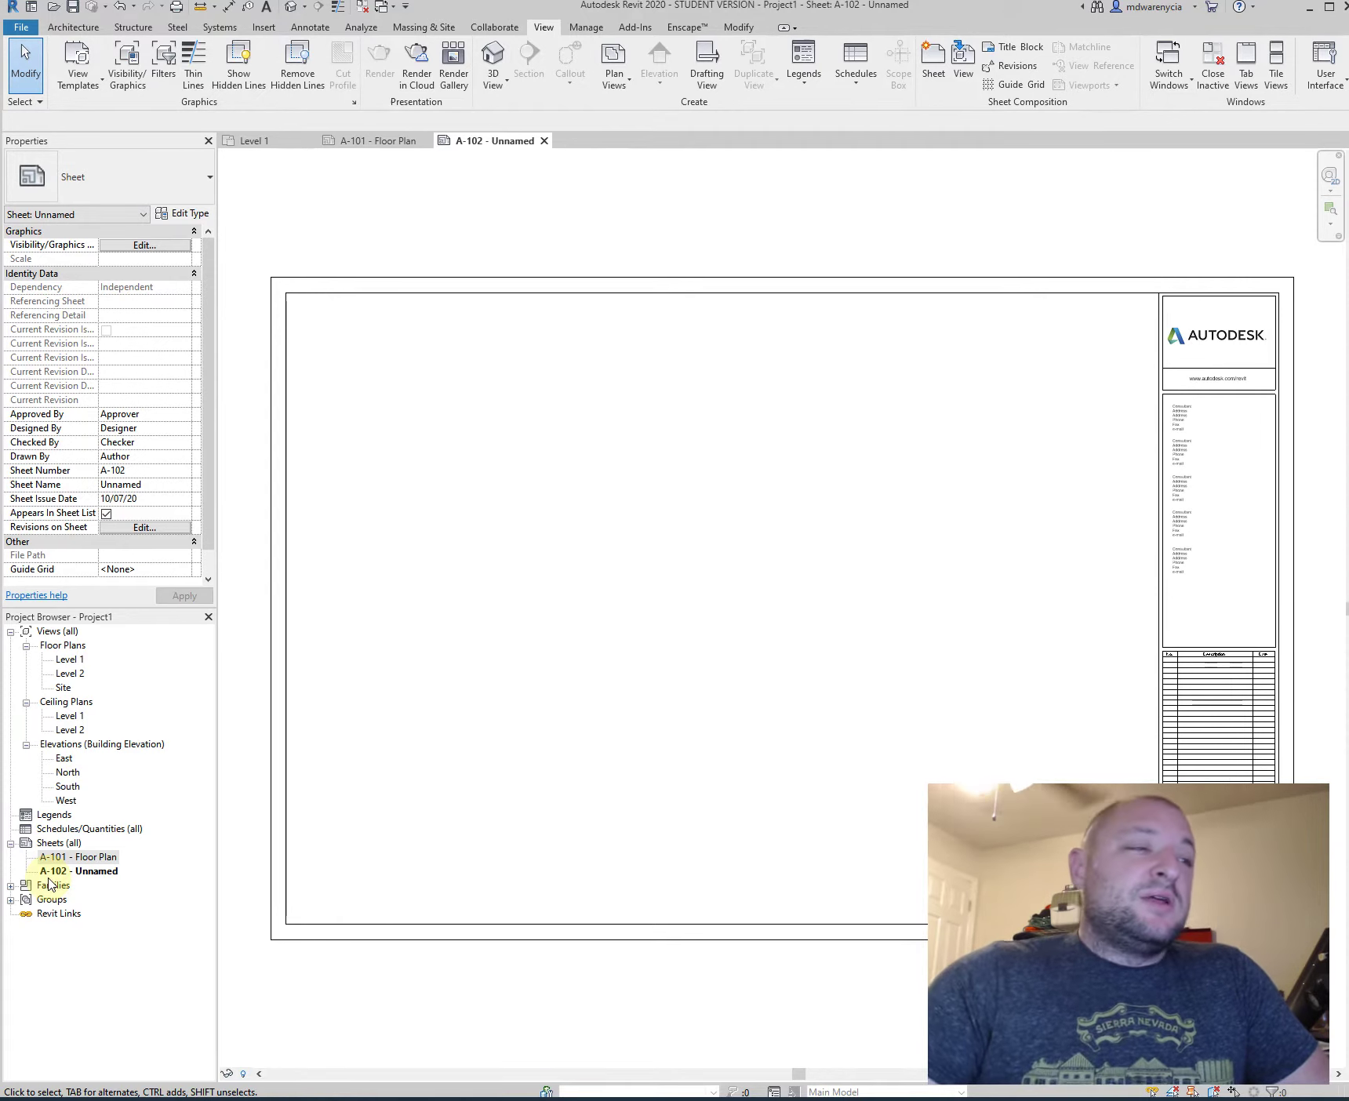
{"action": "double_click", "coordinate": [61, 860]}
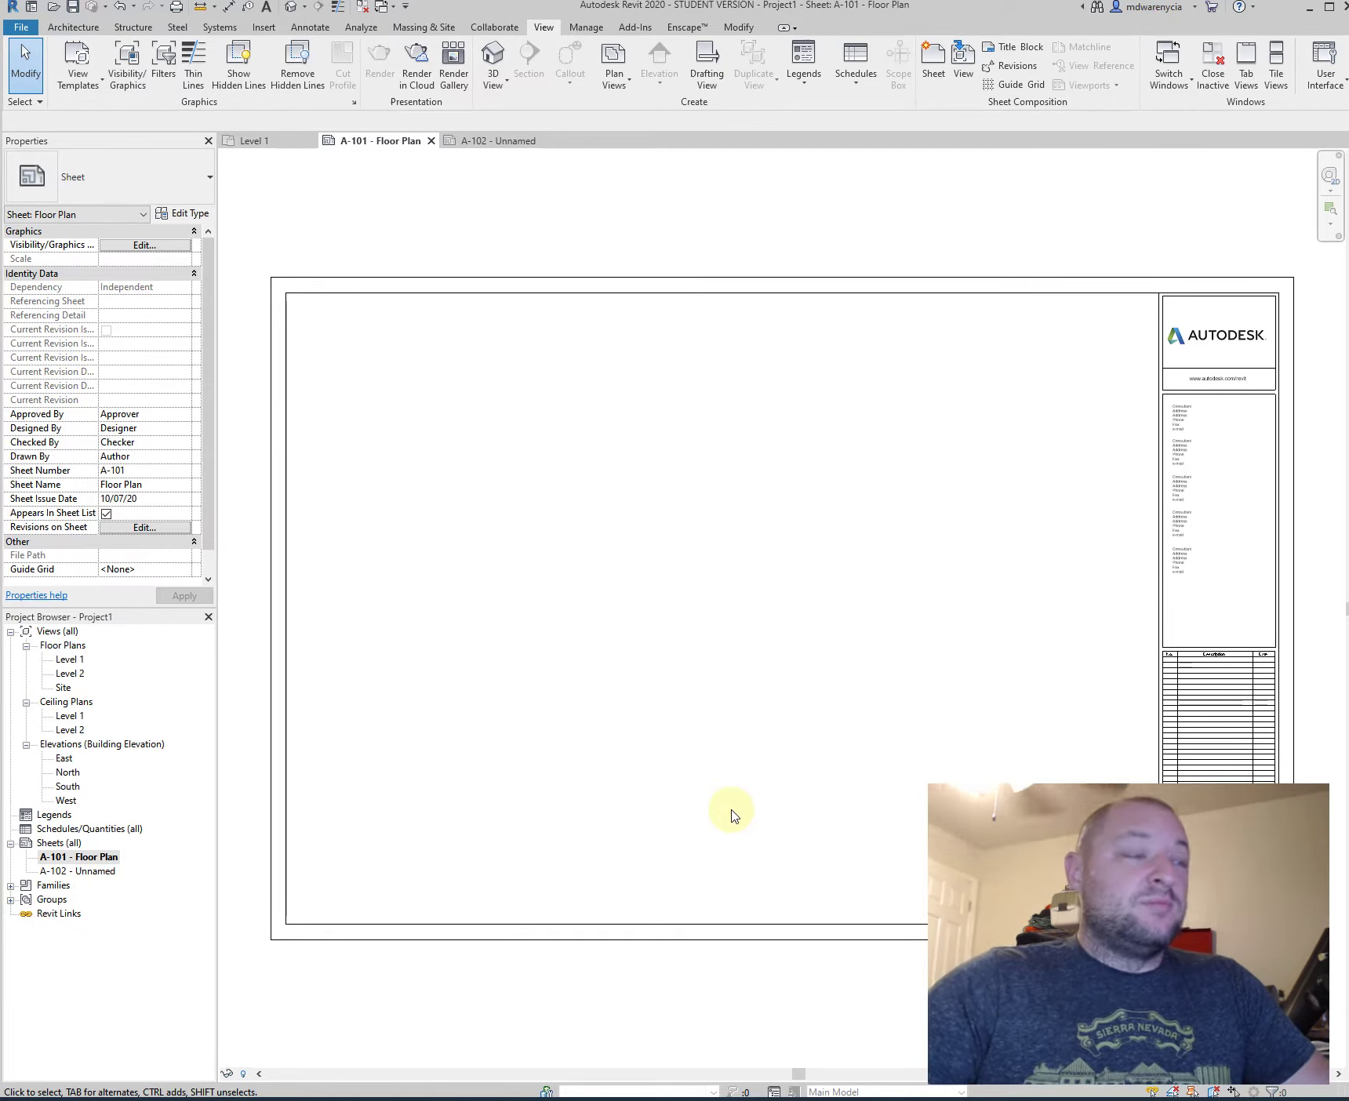
- Place the Level 1 floor plan view on sheet A-101, inside the titleblock's drawing area
{"action": "left_click", "coordinate": [67, 660]}
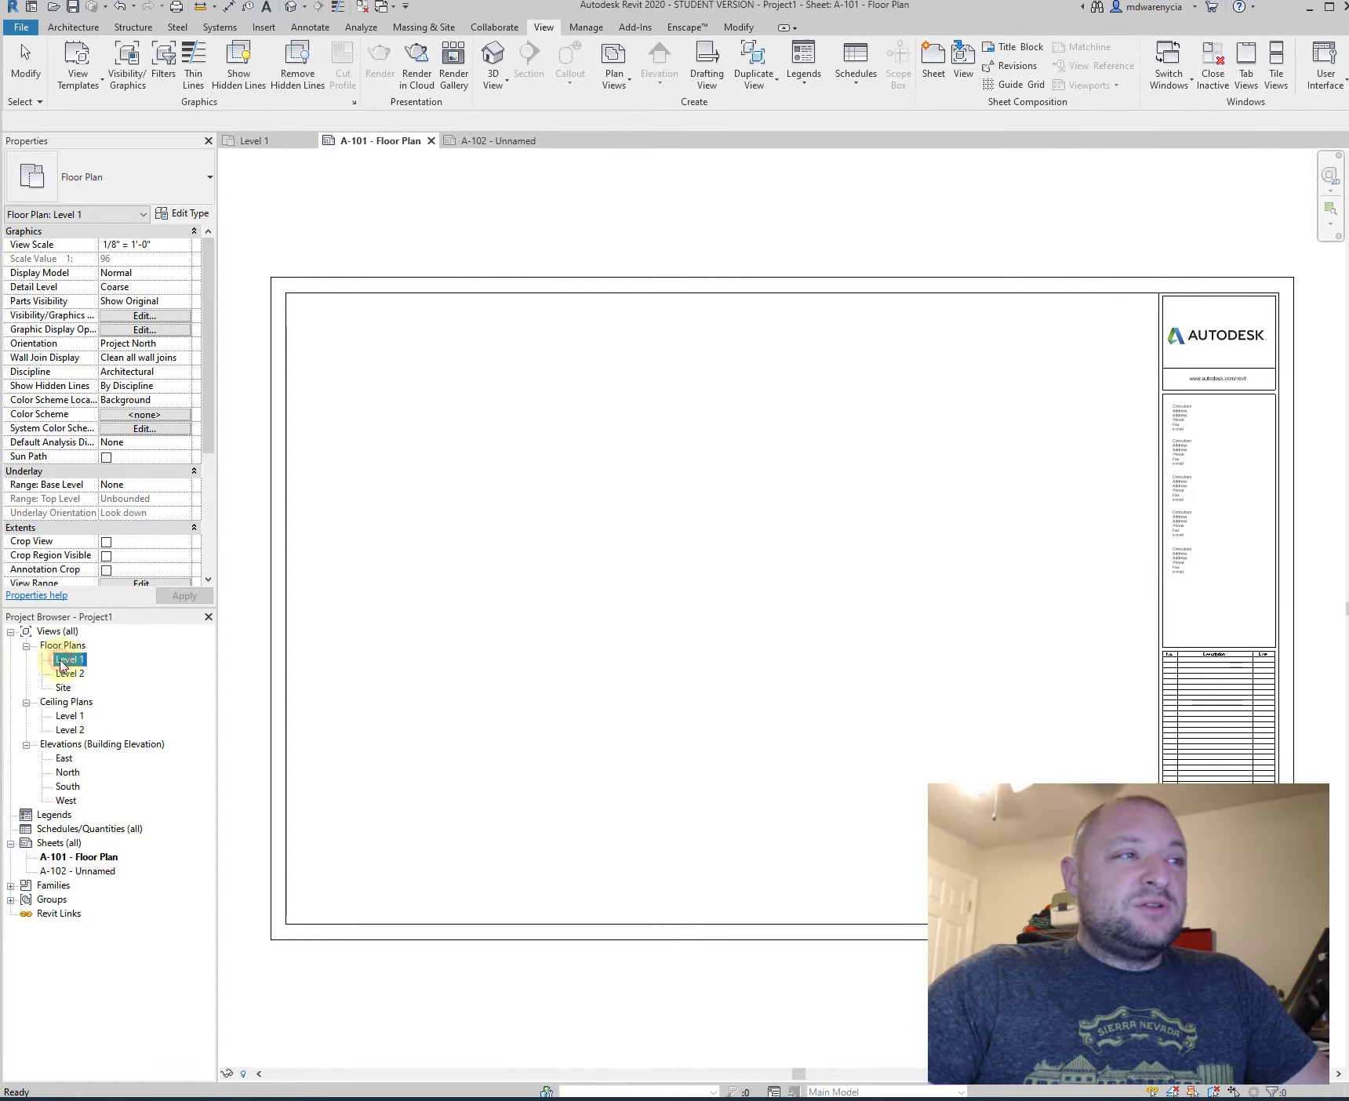
{"action": "left_click_drag", "start_coordinate": [61, 666], "coordinate": [818, 520]}
{"action": "left_click_drag", "start_coordinate": [640, 556], "coordinate": [647, 617]}
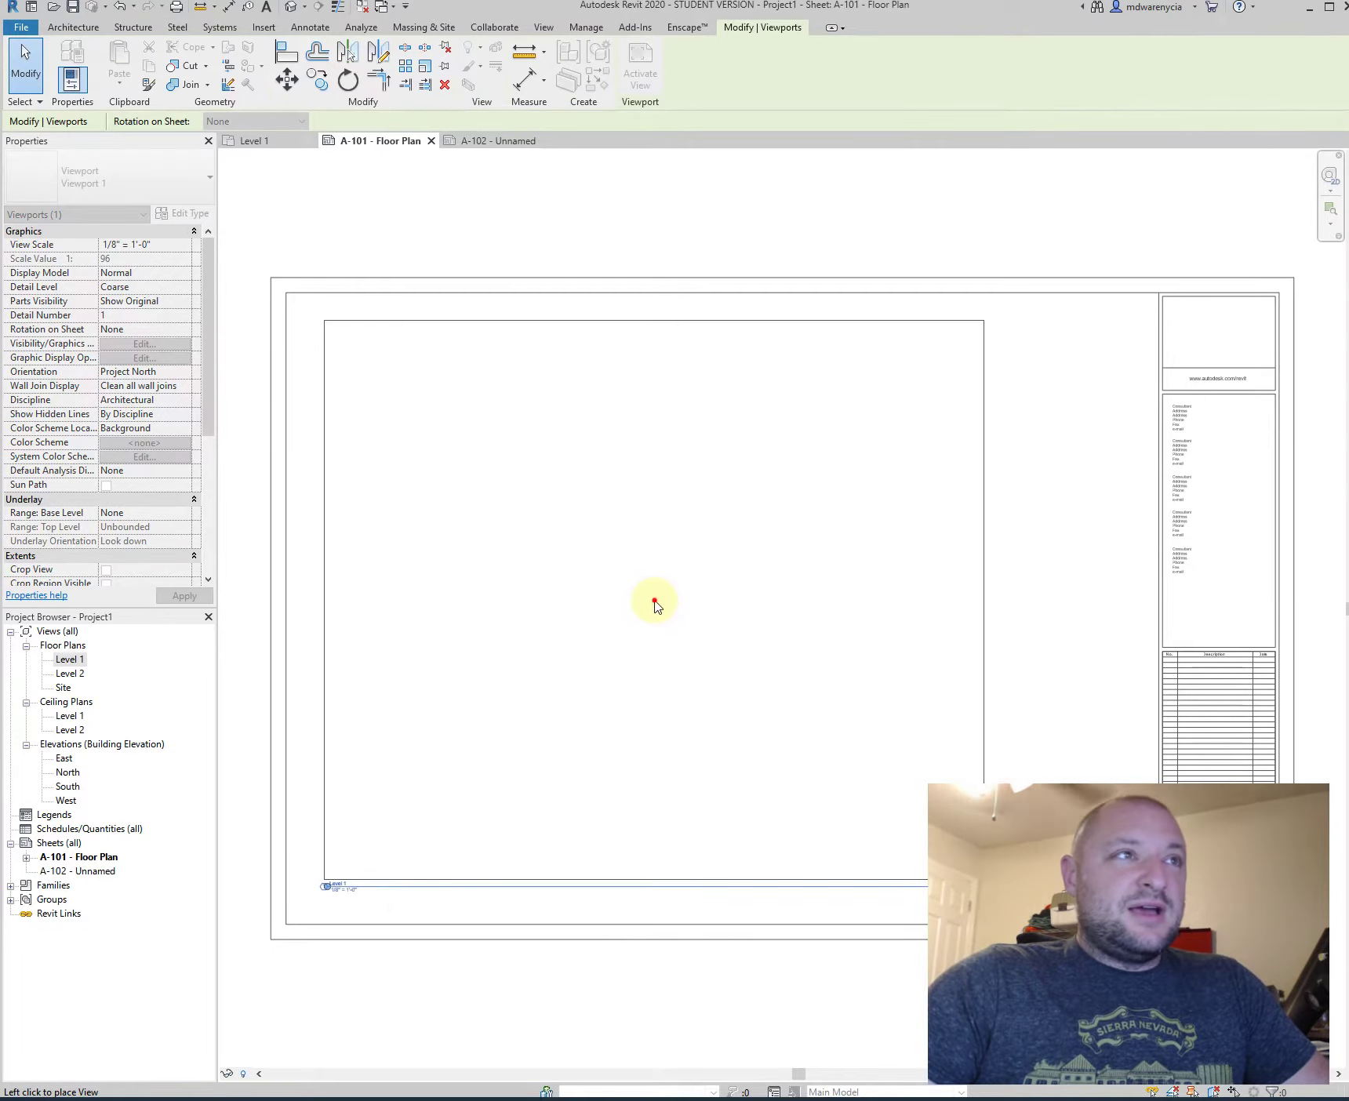
{"action": "left_click", "coordinate": [655, 604]}
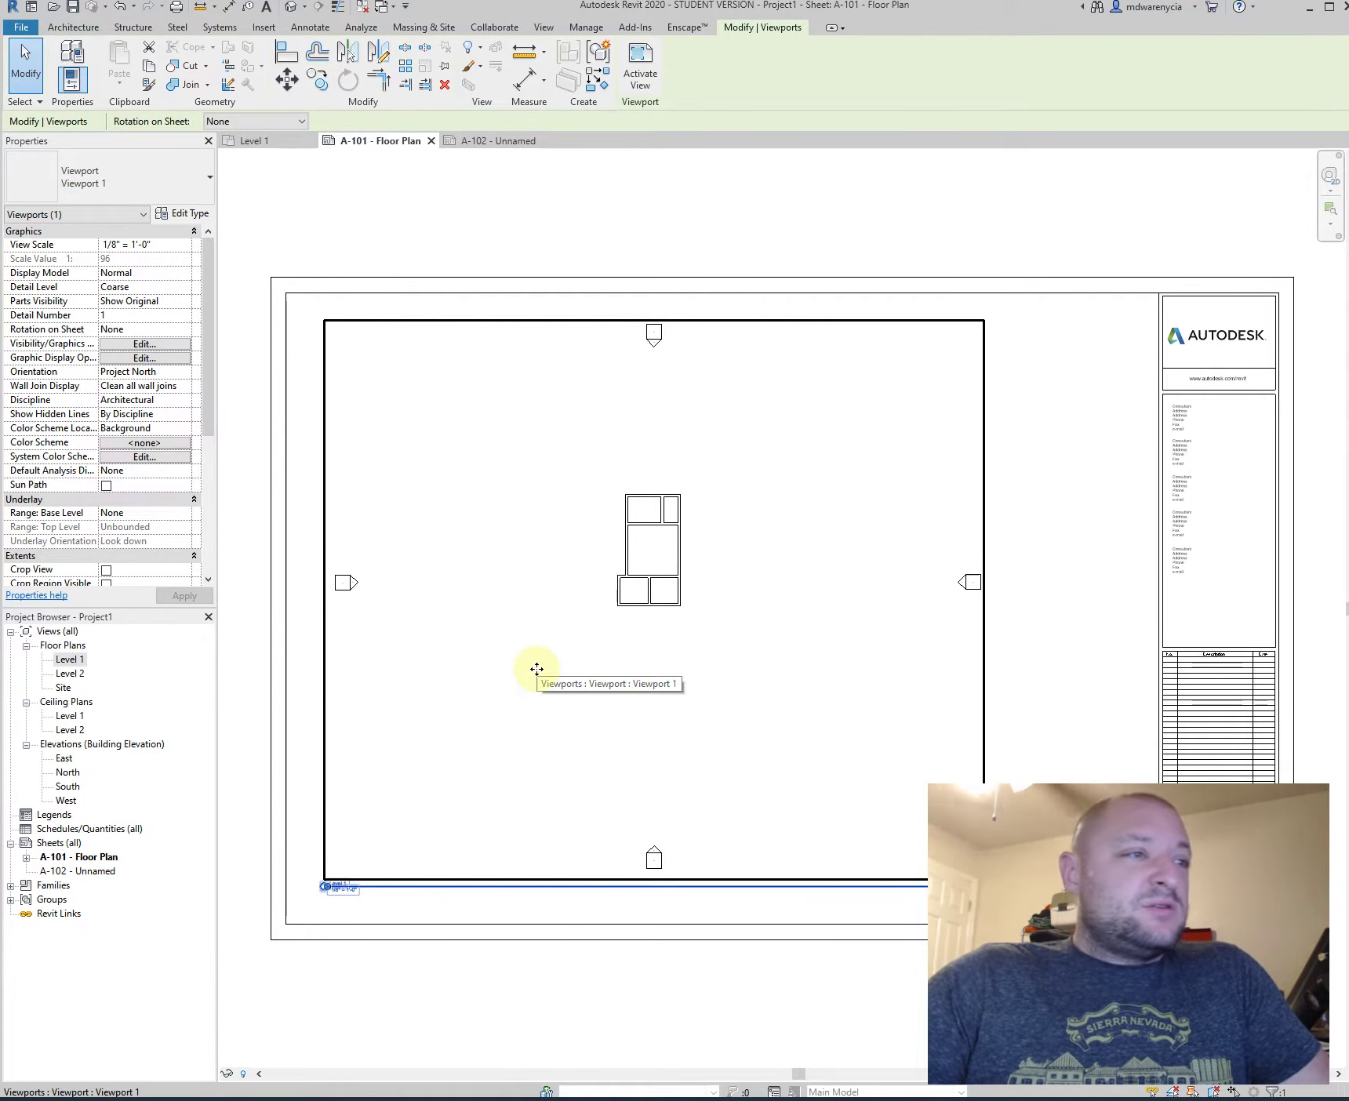
- Activate the Level 1 viewport on the sheet and set its view scale to 1/4" = 1'-0"
{"action": "double_click", "coordinate": [537, 669]}
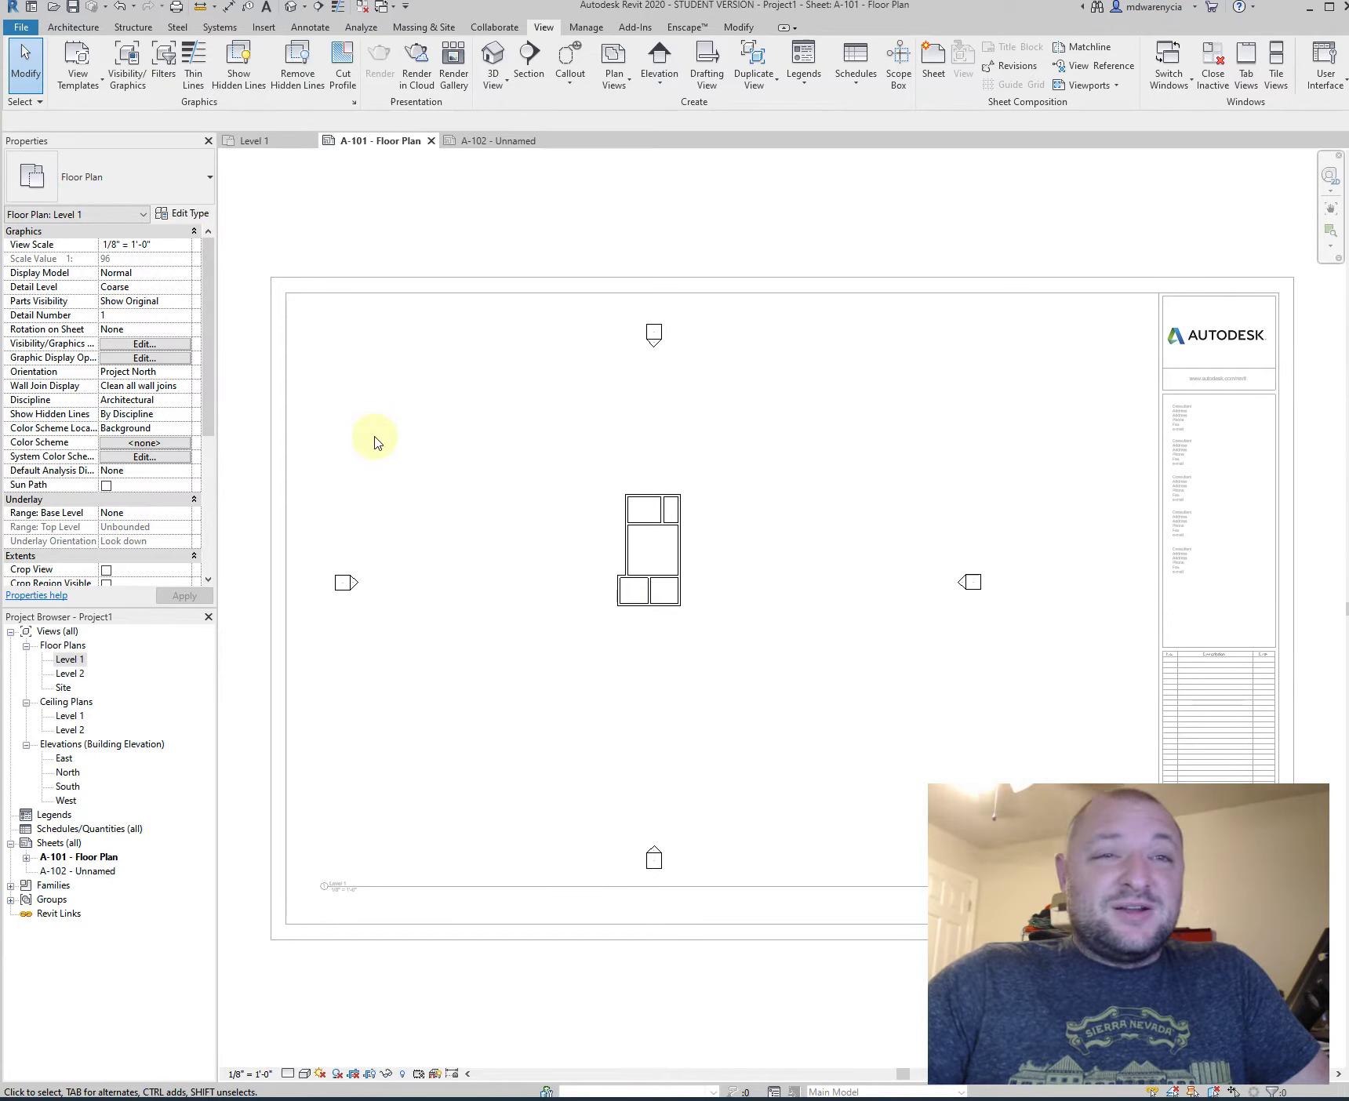
{"action": "double_click", "coordinate": [421, 238]}
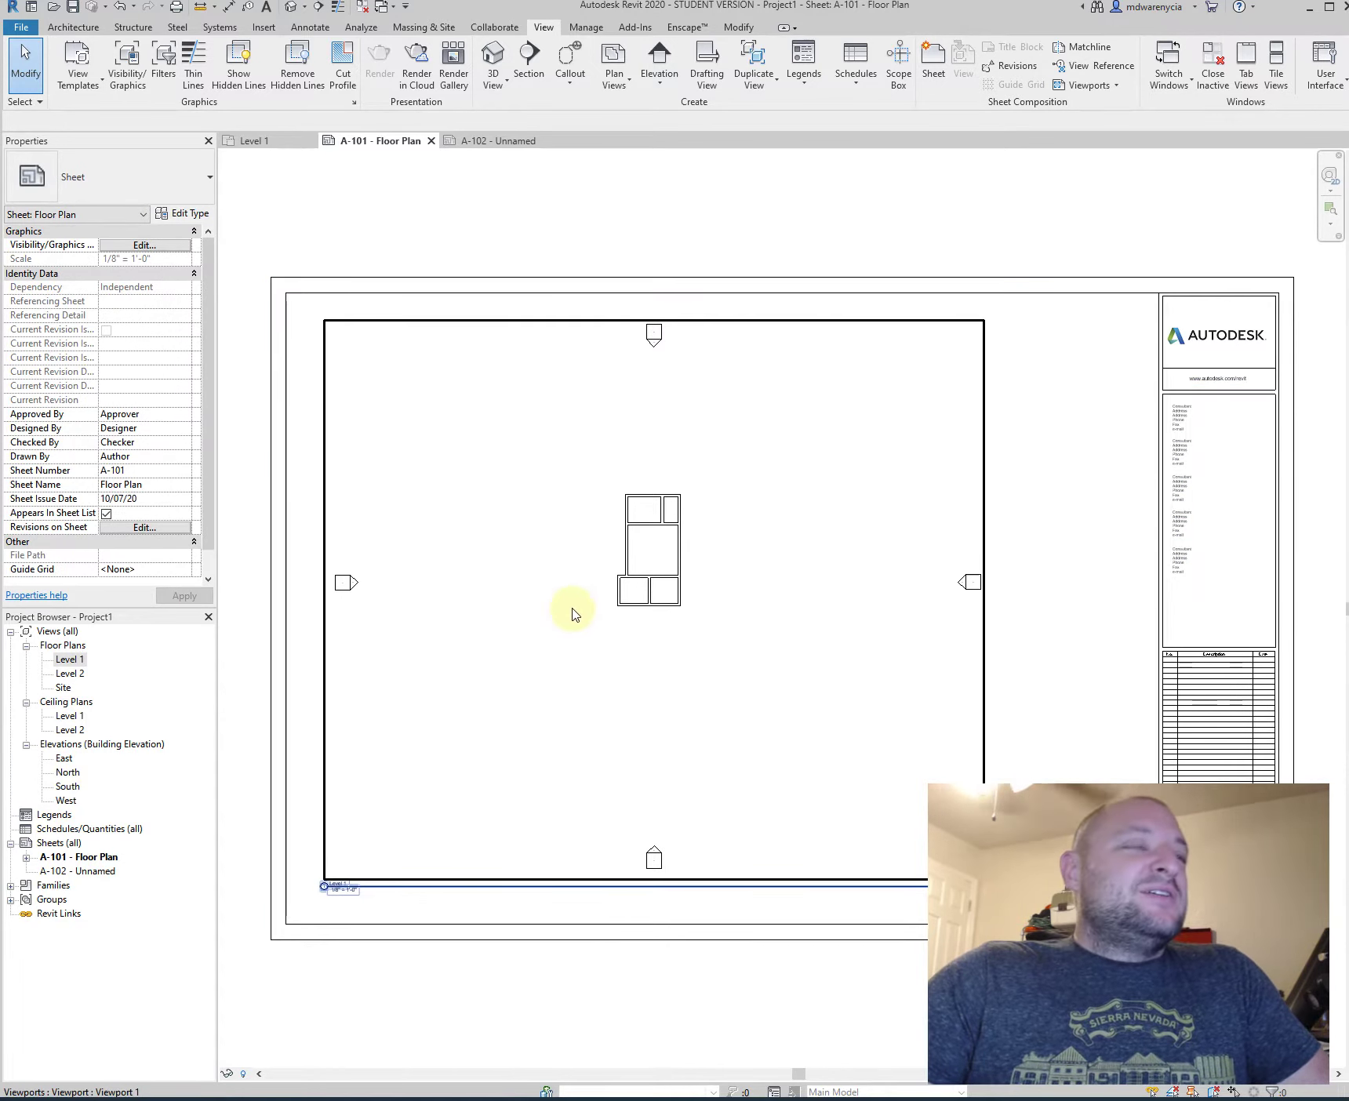
{"action": "double_click", "coordinate": [525, 594]}
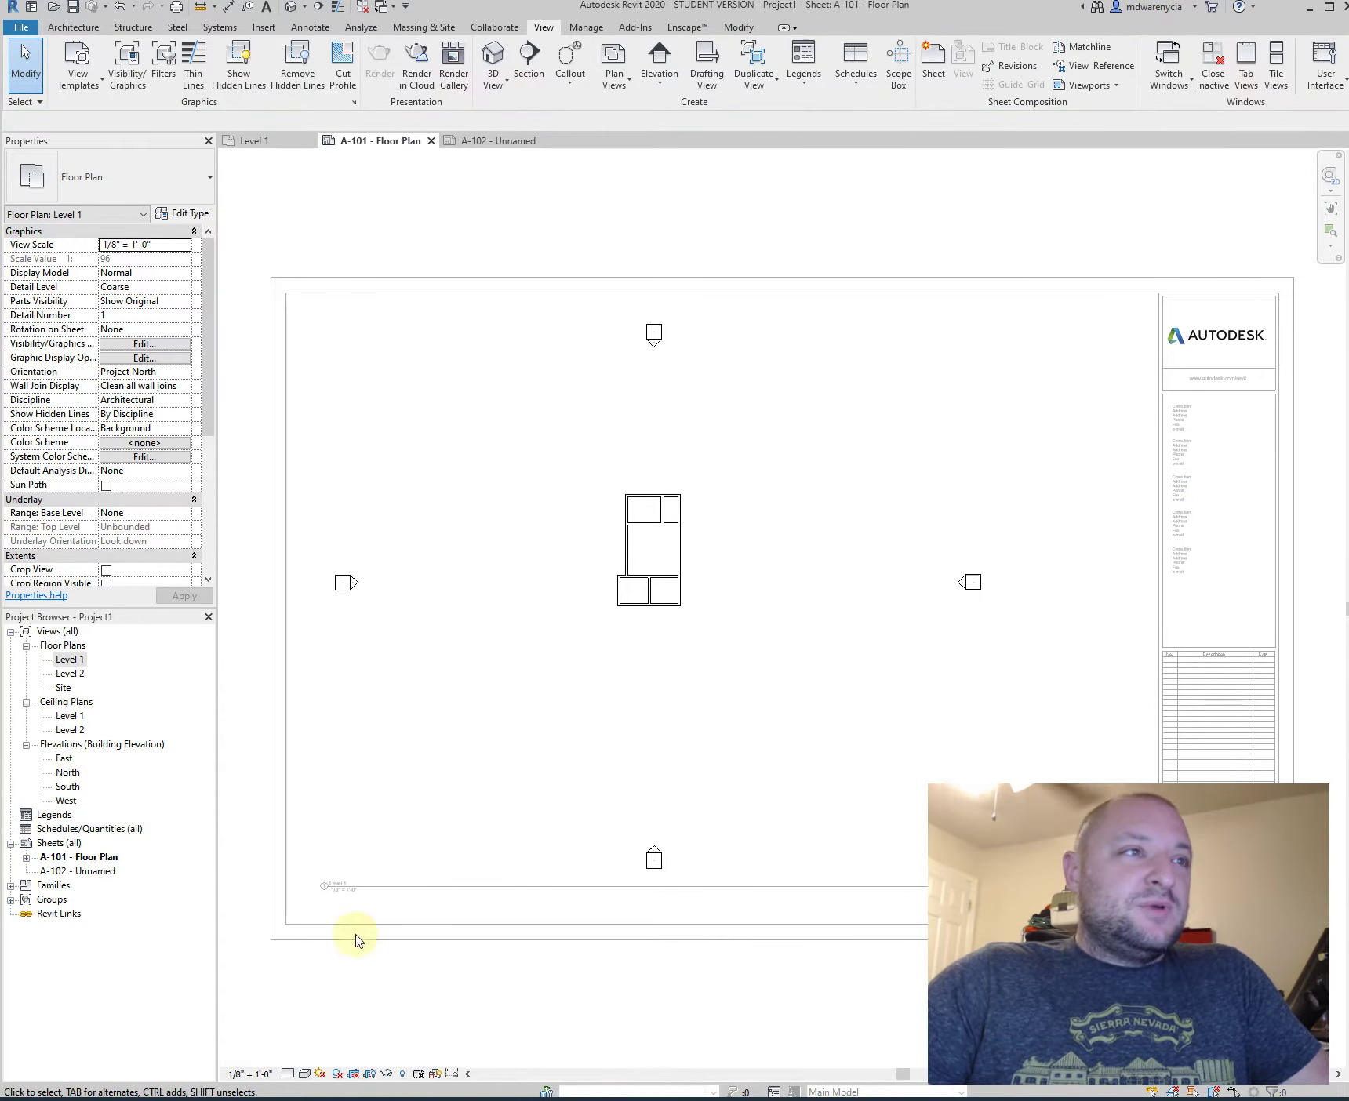
{"action": "left_click", "coordinate": [249, 1074]}
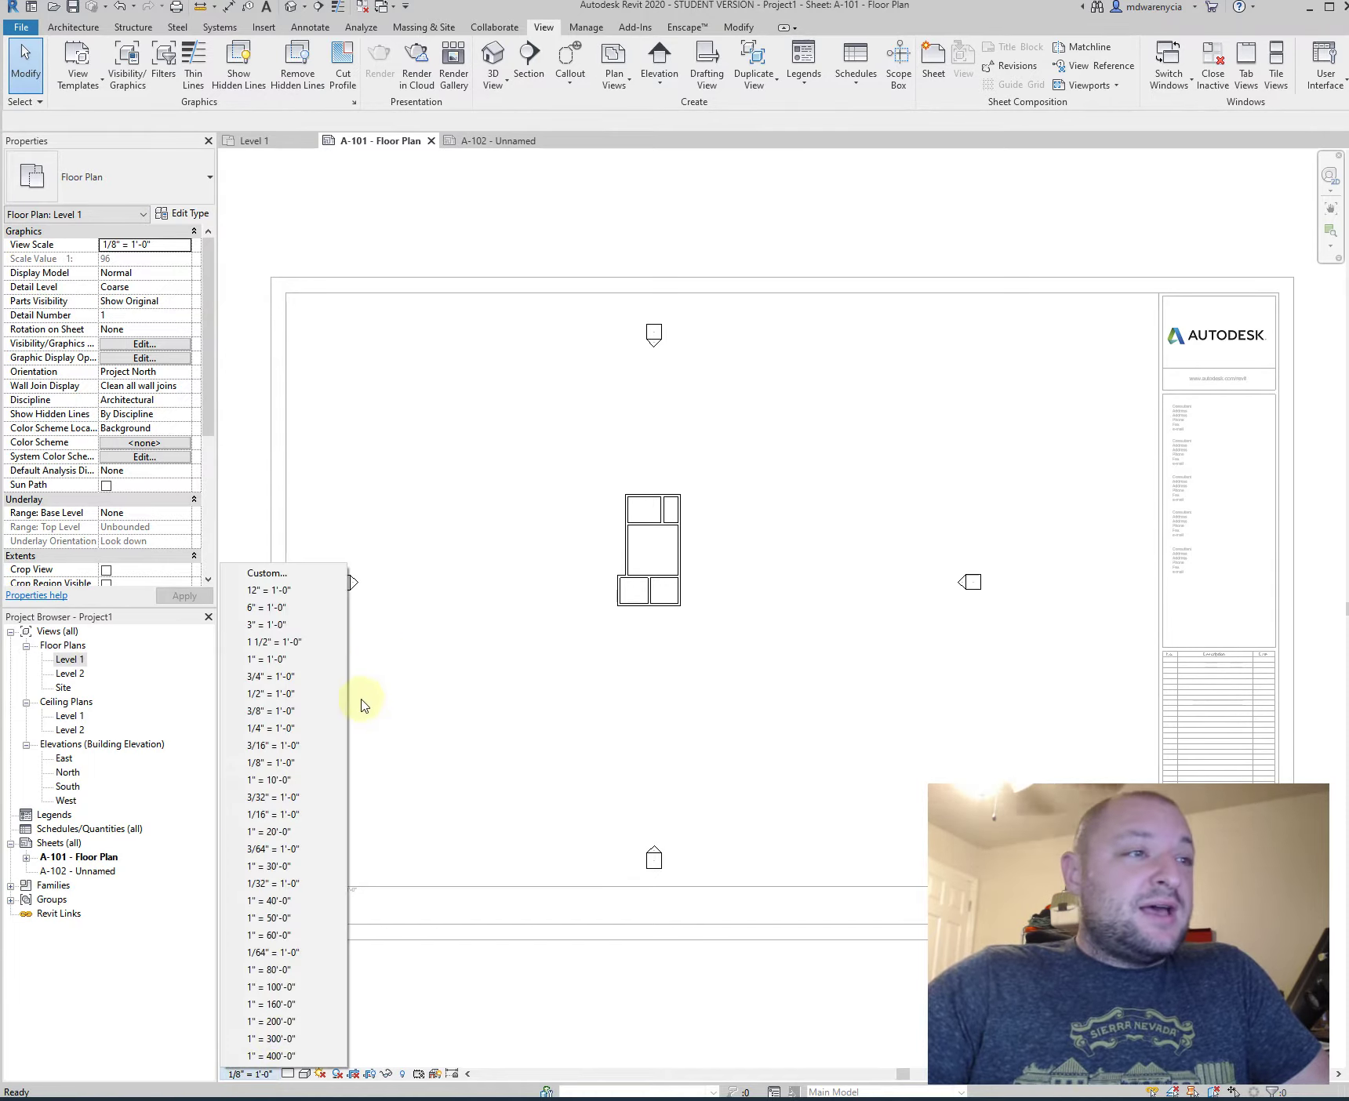
{"action": "left_click", "coordinate": [313, 728]}
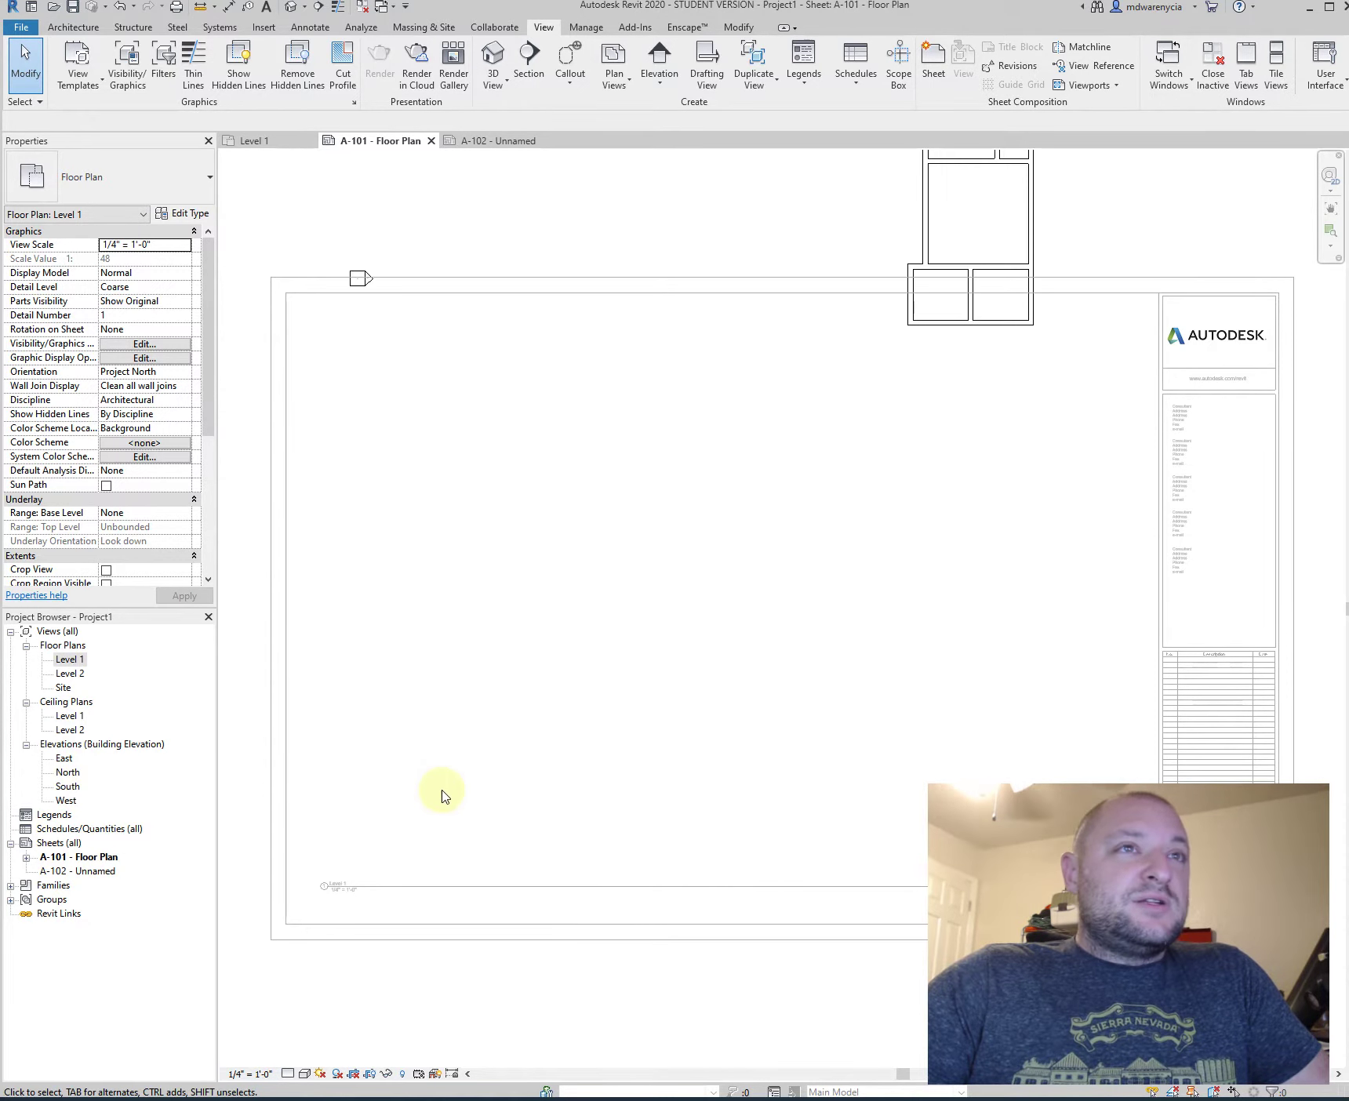
{"action": "scroll", "coordinate": [446, 861], "scroll_direction": "down", "scroll_amount": 3}
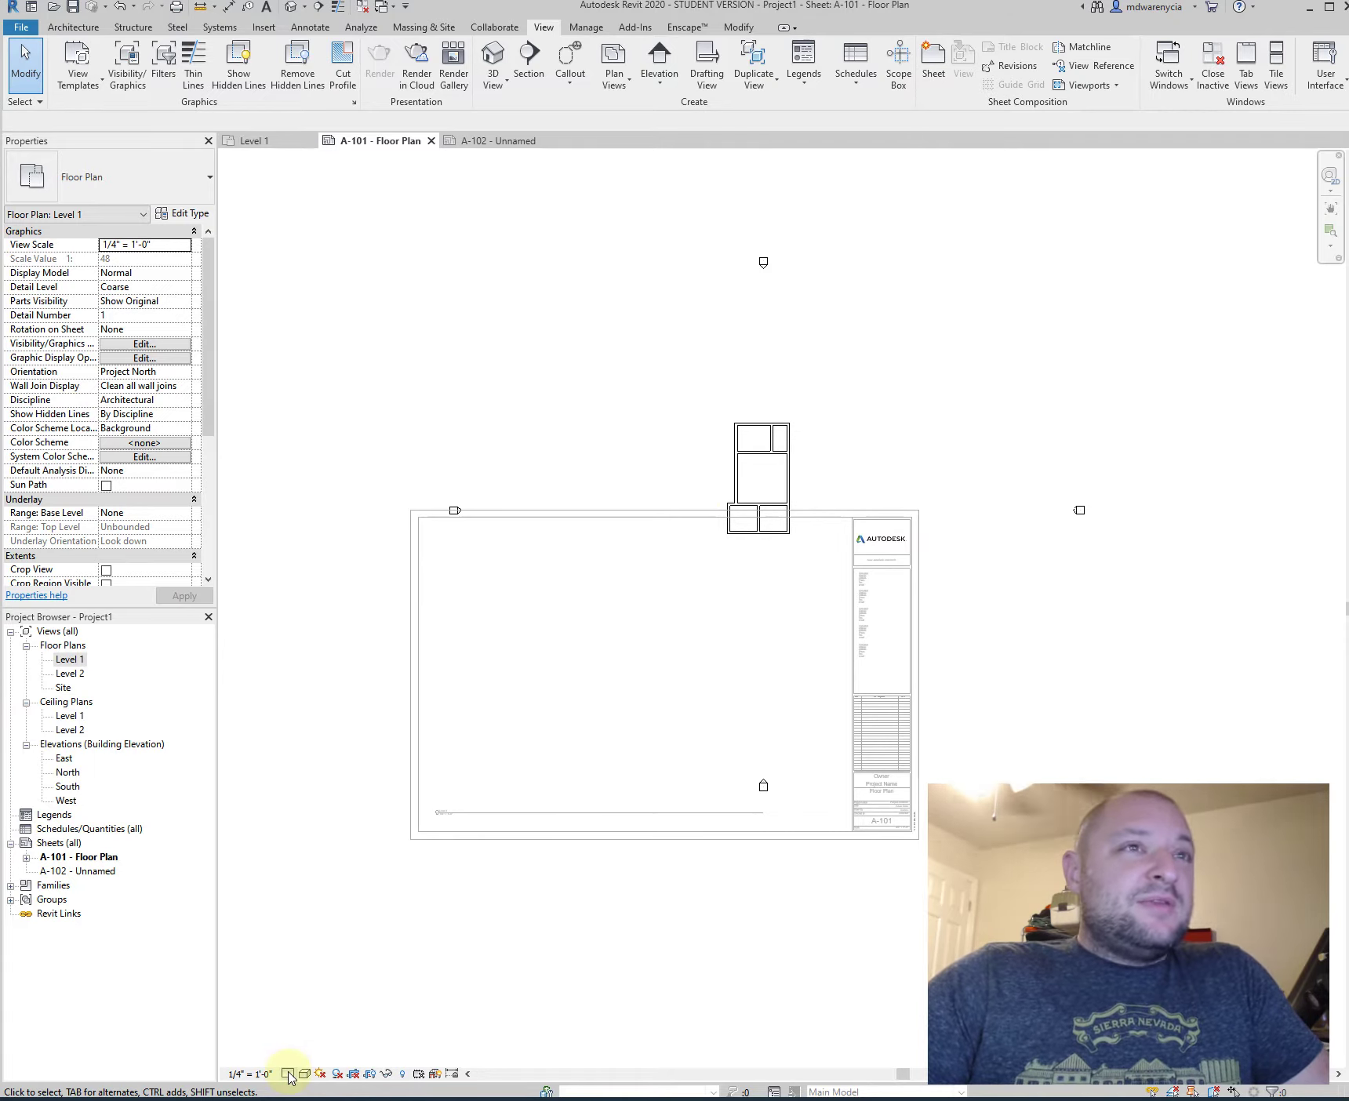
{"action": "scroll", "coordinate": [732, 496], "scroll_direction": "up", "scroll_amount": 4}
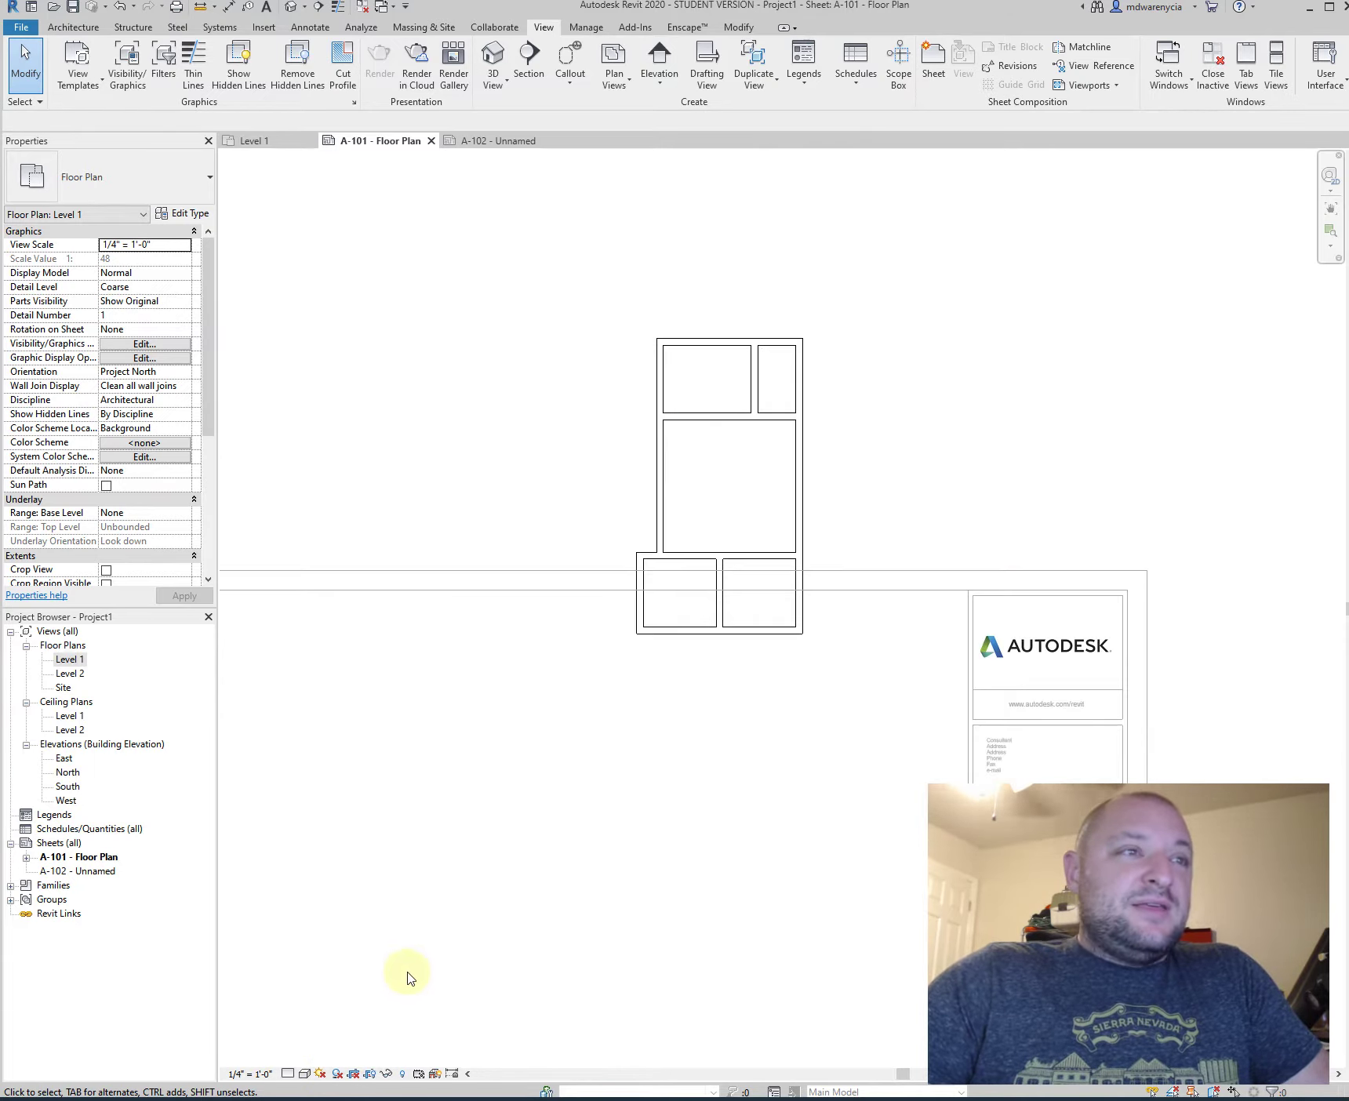
- Set the active Level 1 viewport to Fine detail level and Hidden Line visual style, and deactivate the view
{"action": "left_click", "coordinate": [287, 1074]}
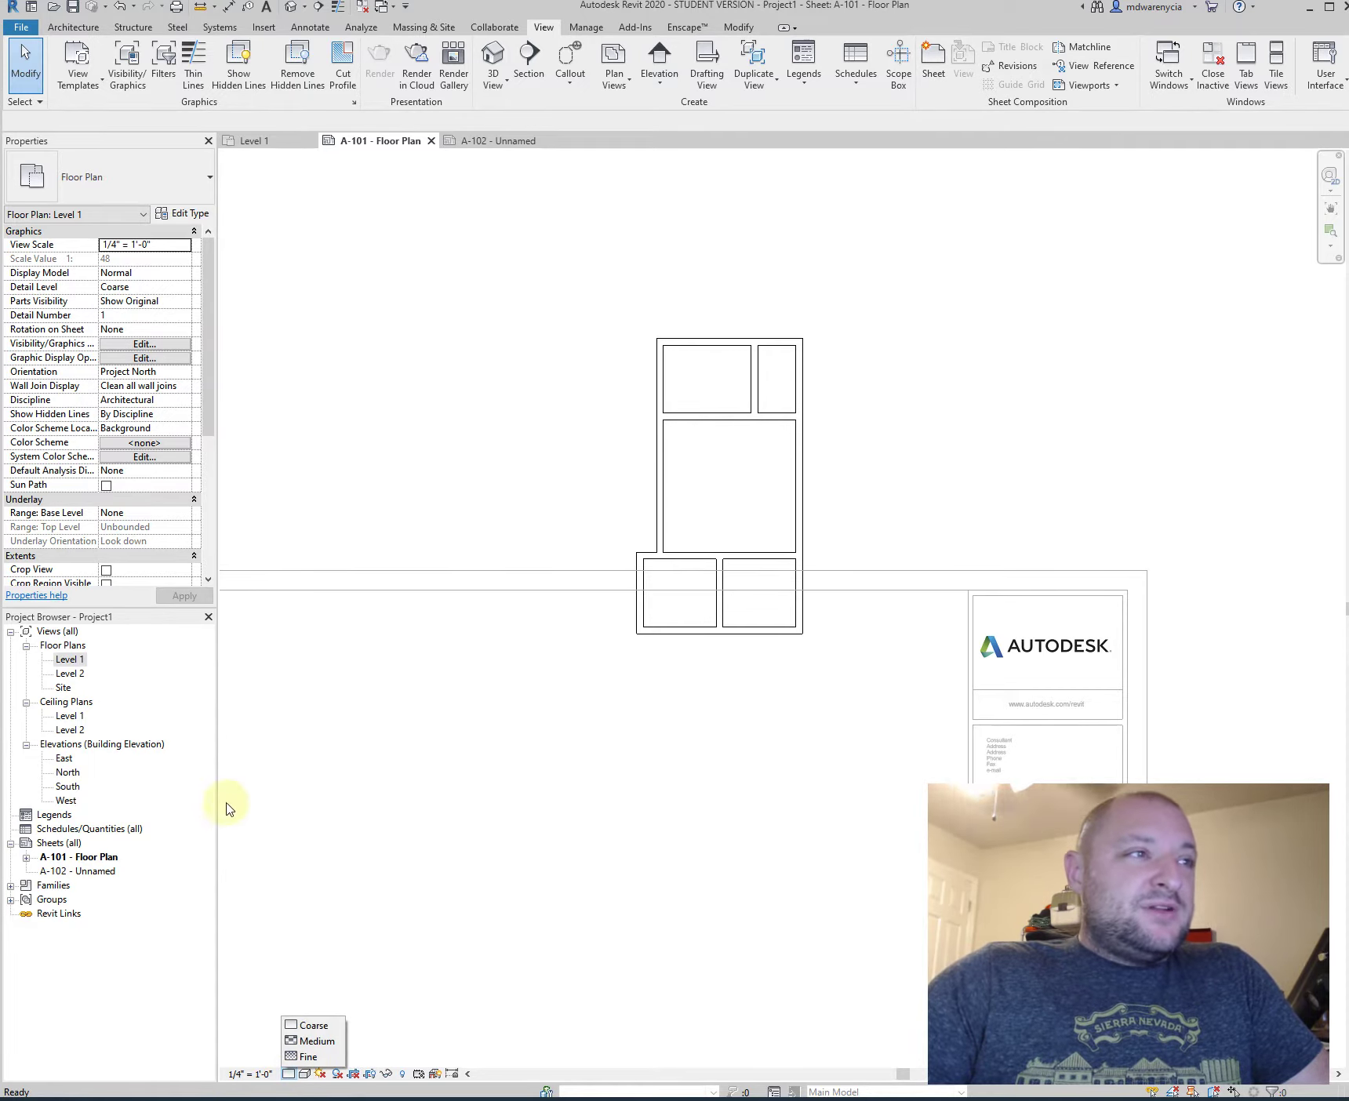
{"action": "left_click", "coordinate": [316, 1058]}
{"action": "left_click", "coordinate": [304, 1074]}
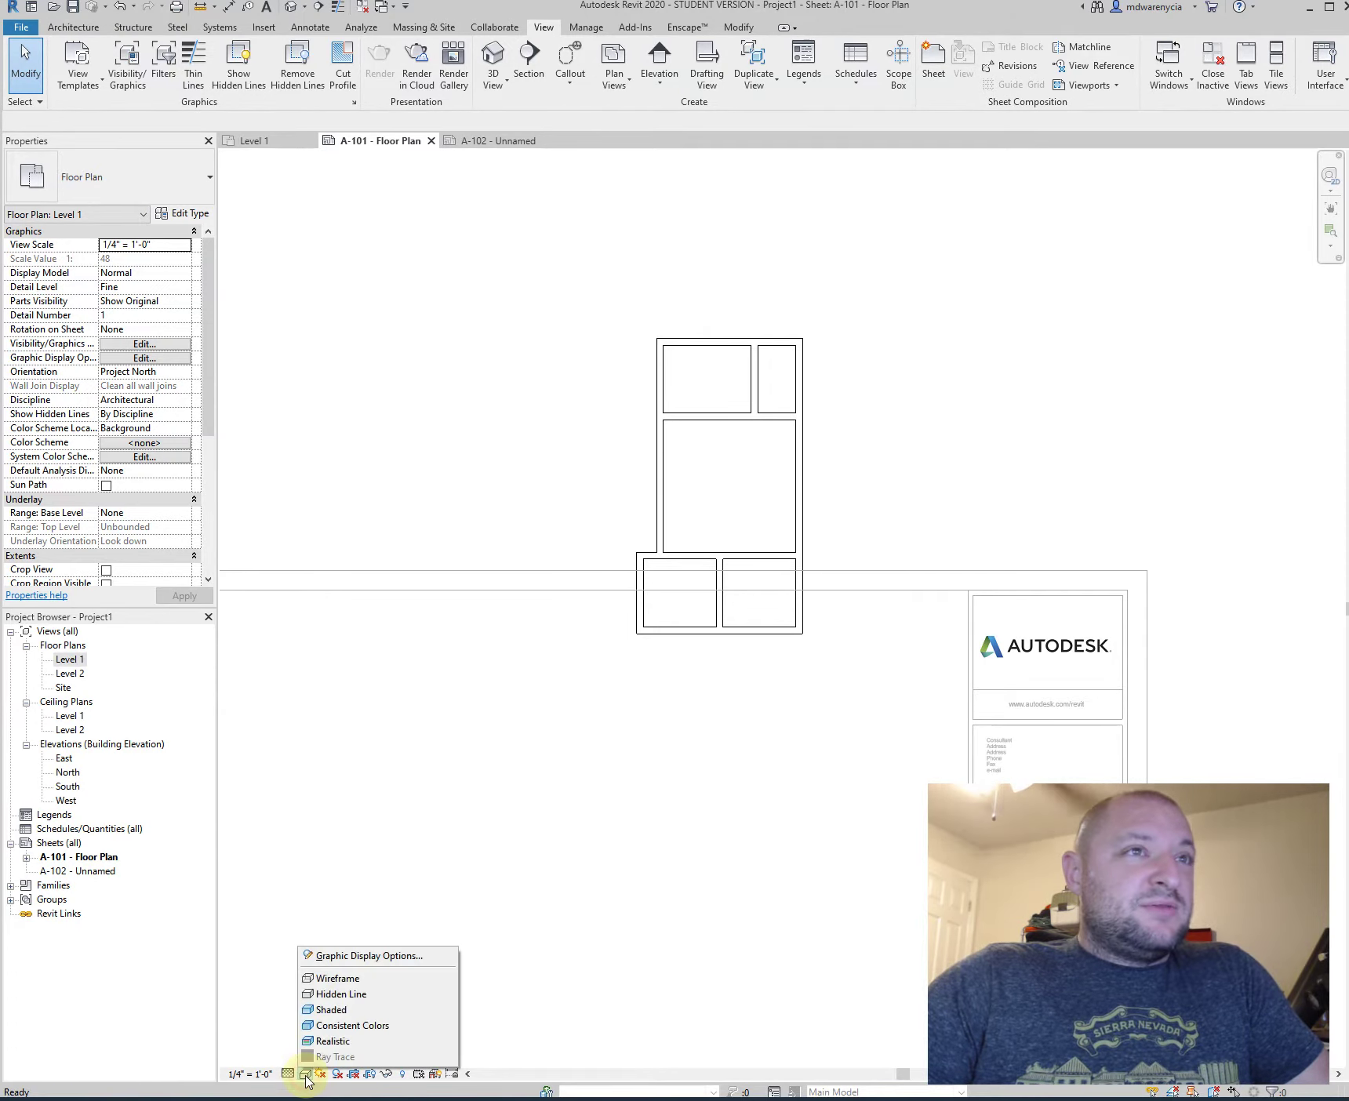
{"action": "left_click", "coordinate": [329, 995]}
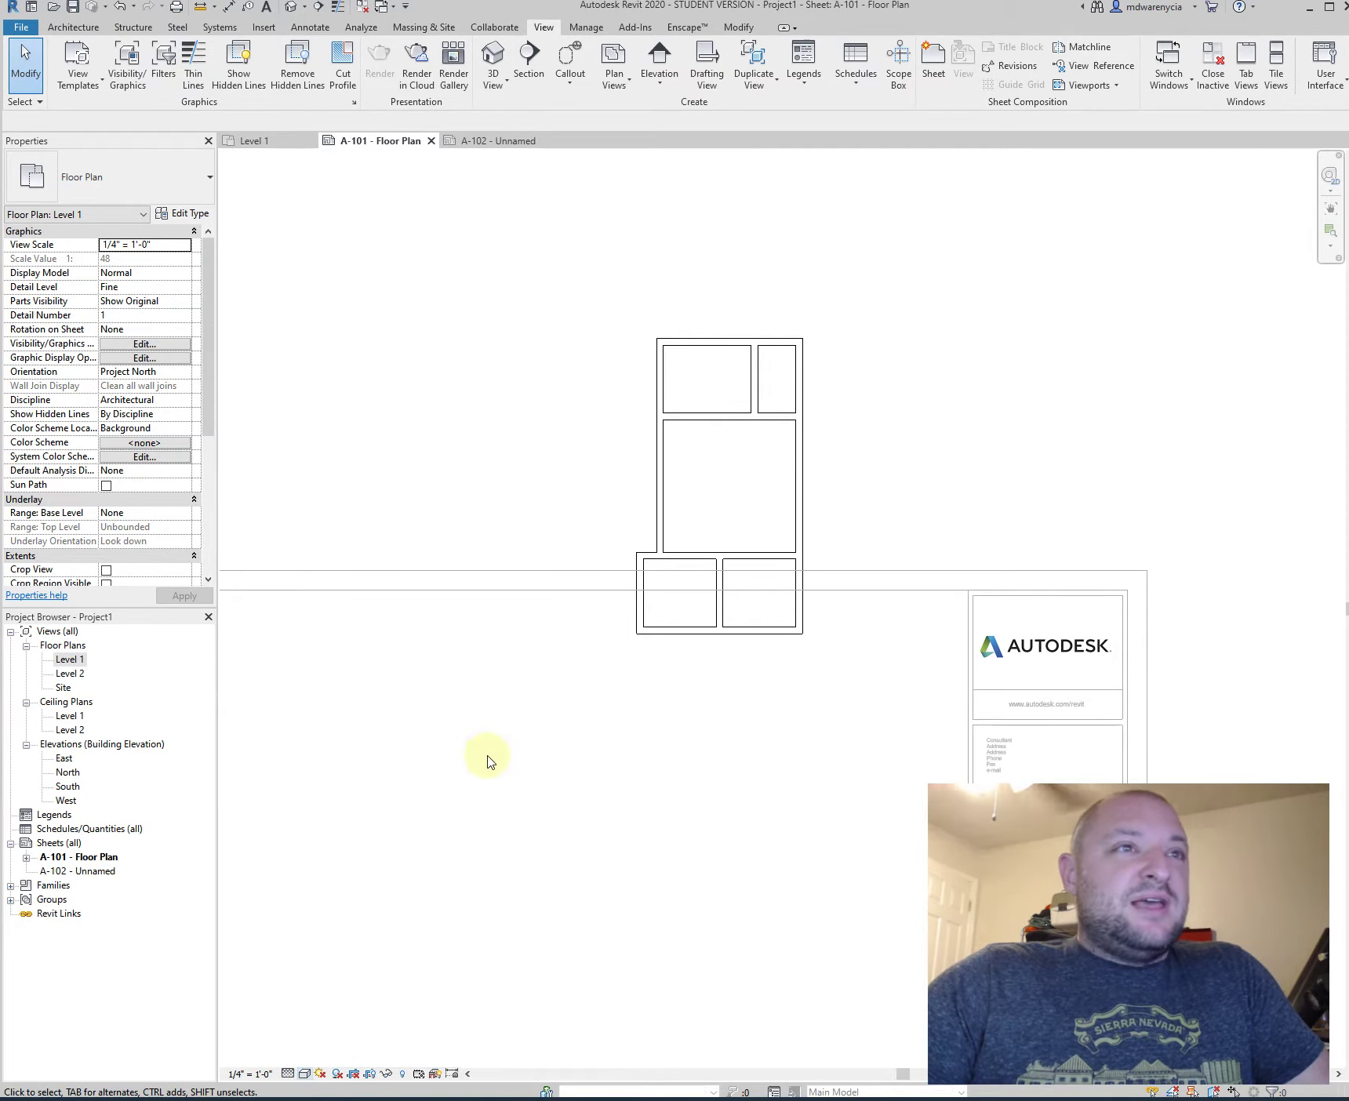
{"action": "scroll", "coordinate": [690, 741], "scroll_direction": "down", "scroll_amount": 2}
{"action": "scroll", "coordinate": [512, 843], "scroll_direction": "down", "scroll_amount": 3}
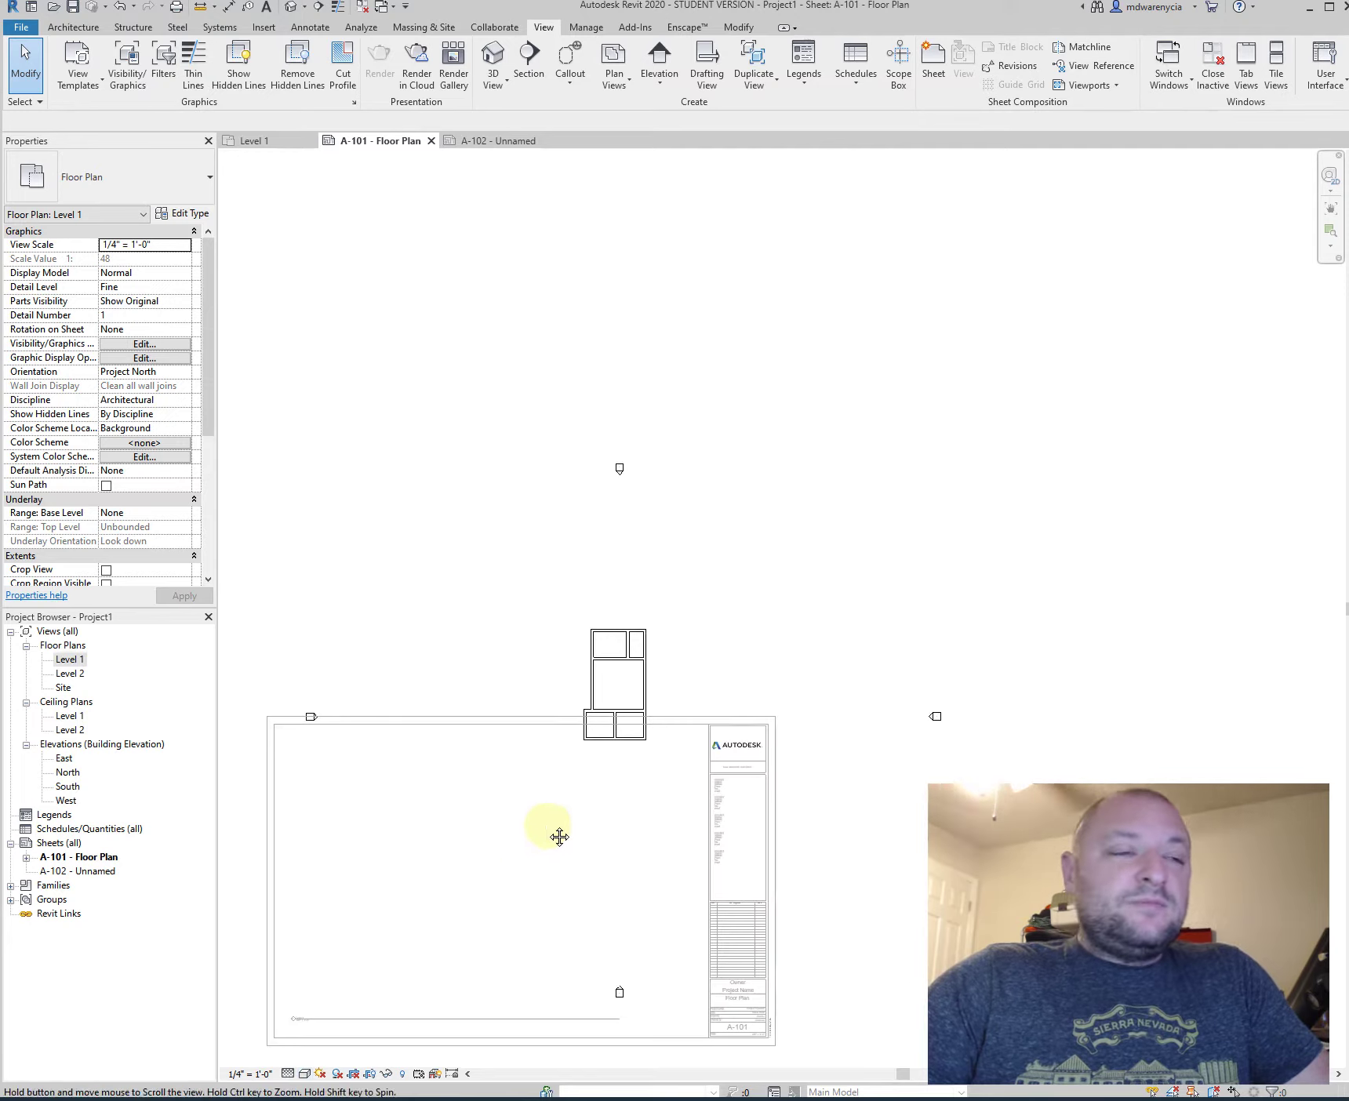
{"action": "middle_click_drag", "start_coordinate": [558, 837], "coordinate": [648, 669]}
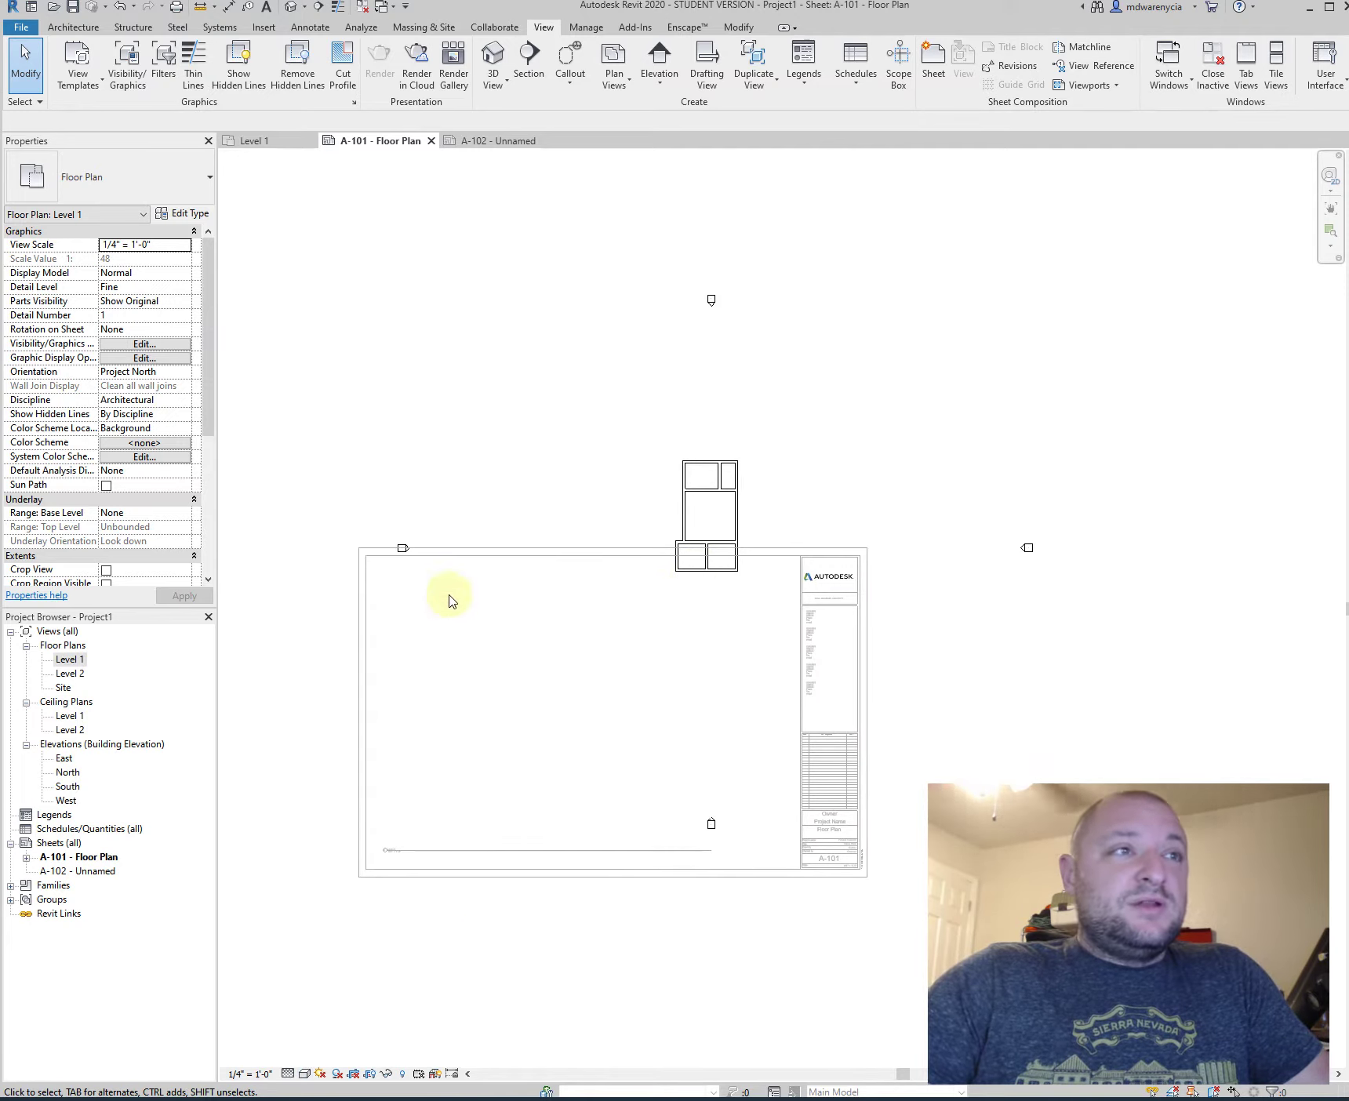
{"action": "double_click", "coordinate": [317, 864]}
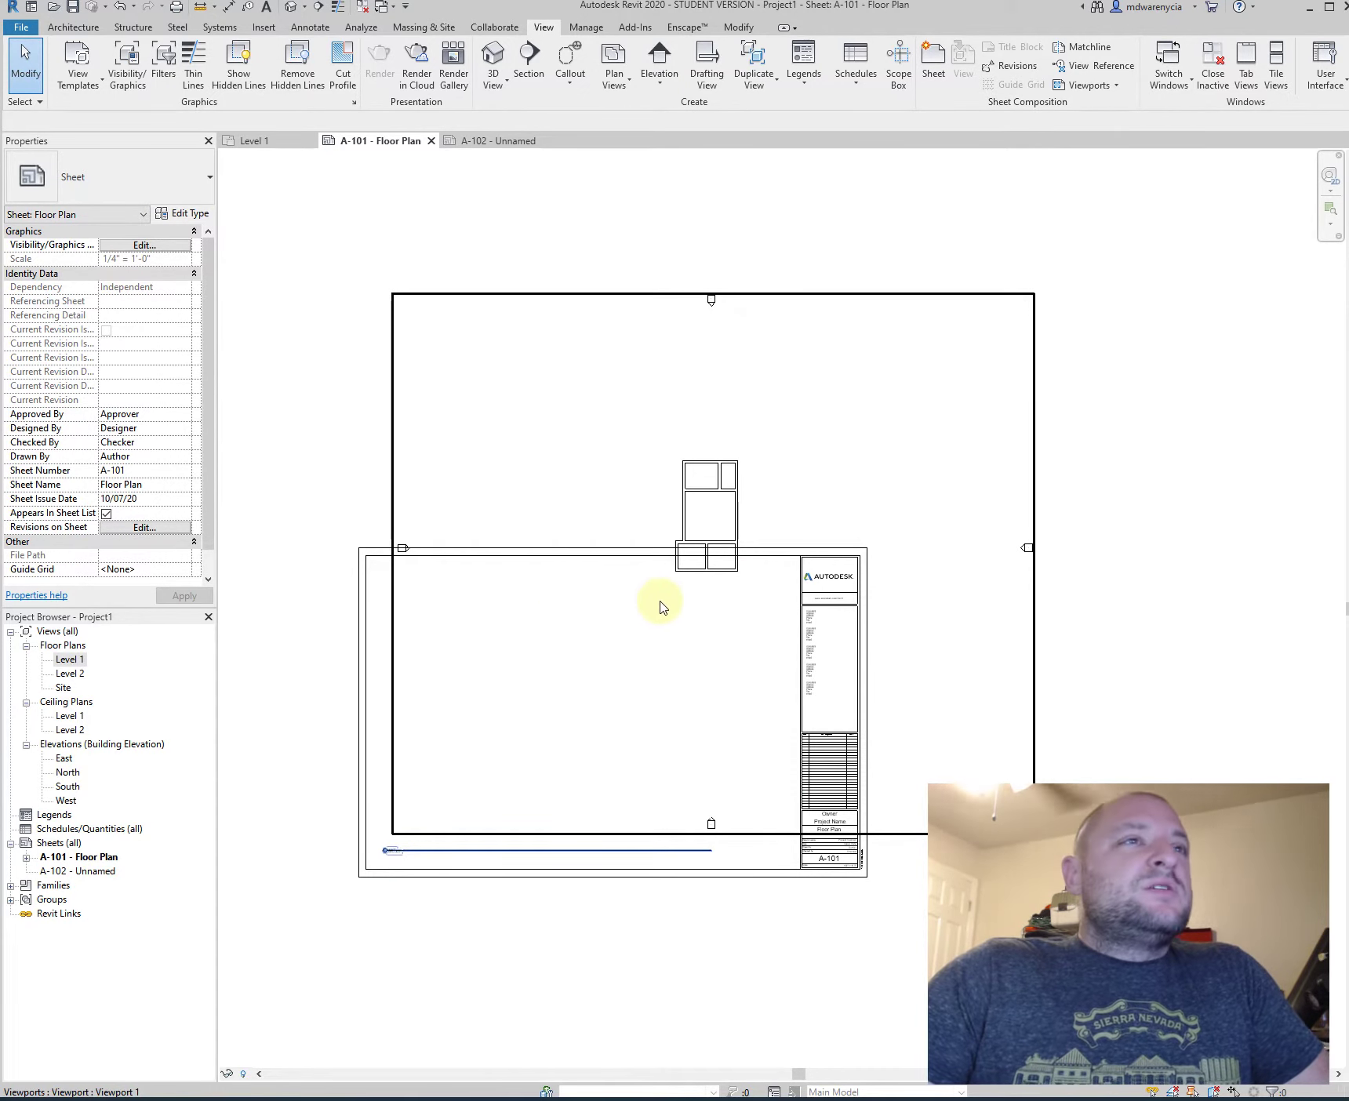
{"action": "left_click", "coordinate": [704, 612]}
{"action": "double_click", "coordinate": [703, 611]}
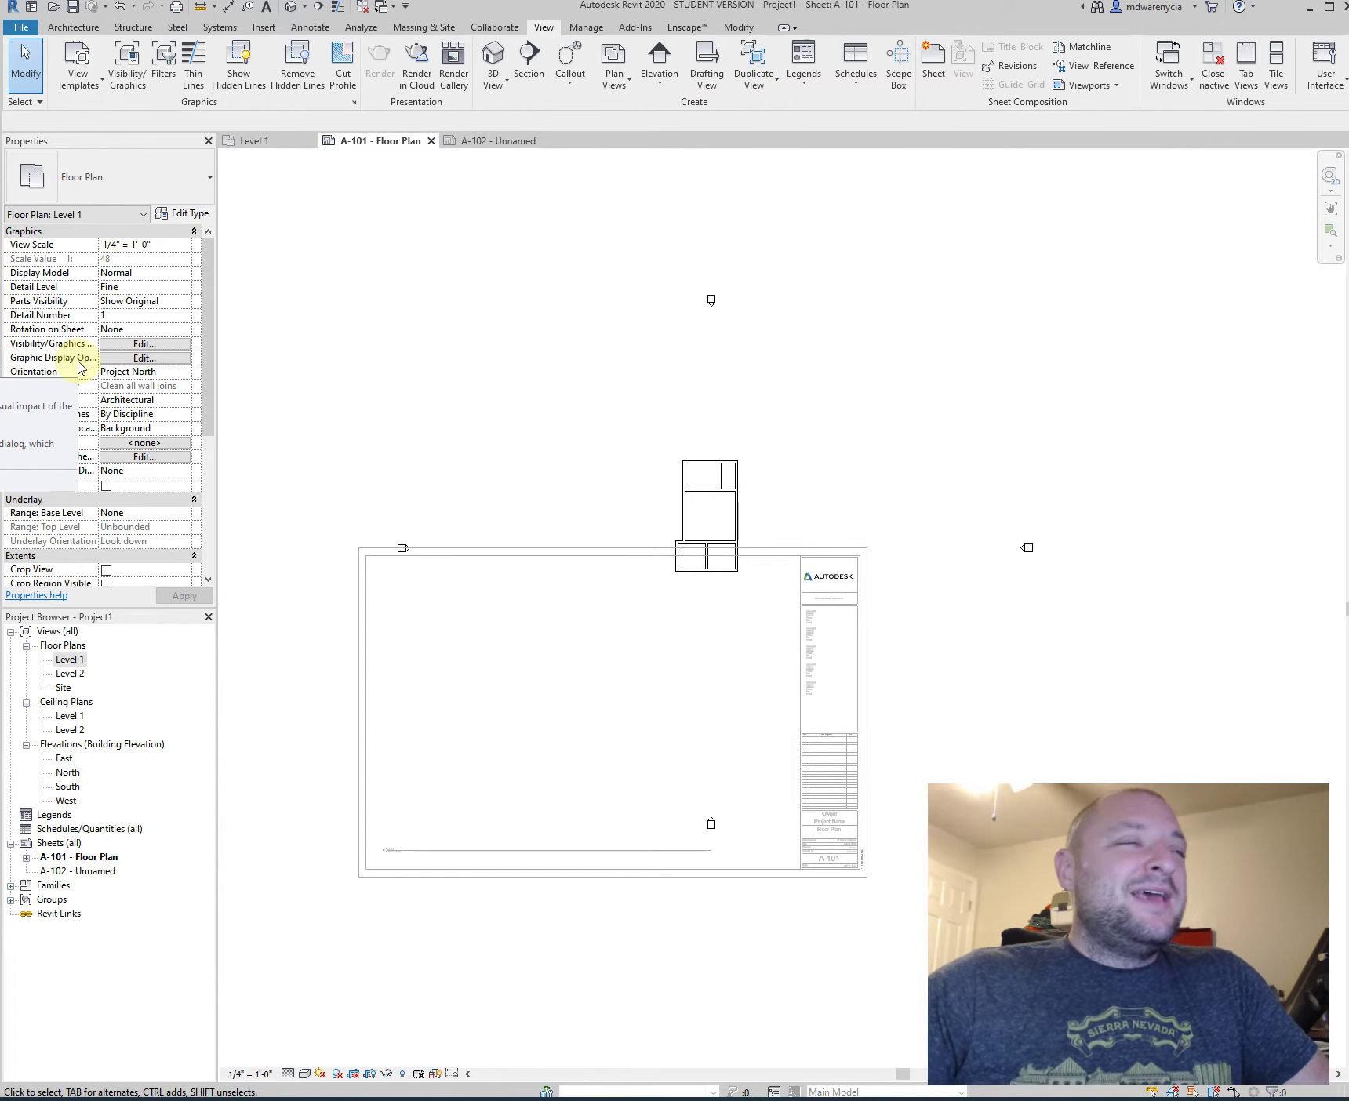
{"action": "left_click", "coordinate": [313, 332]}
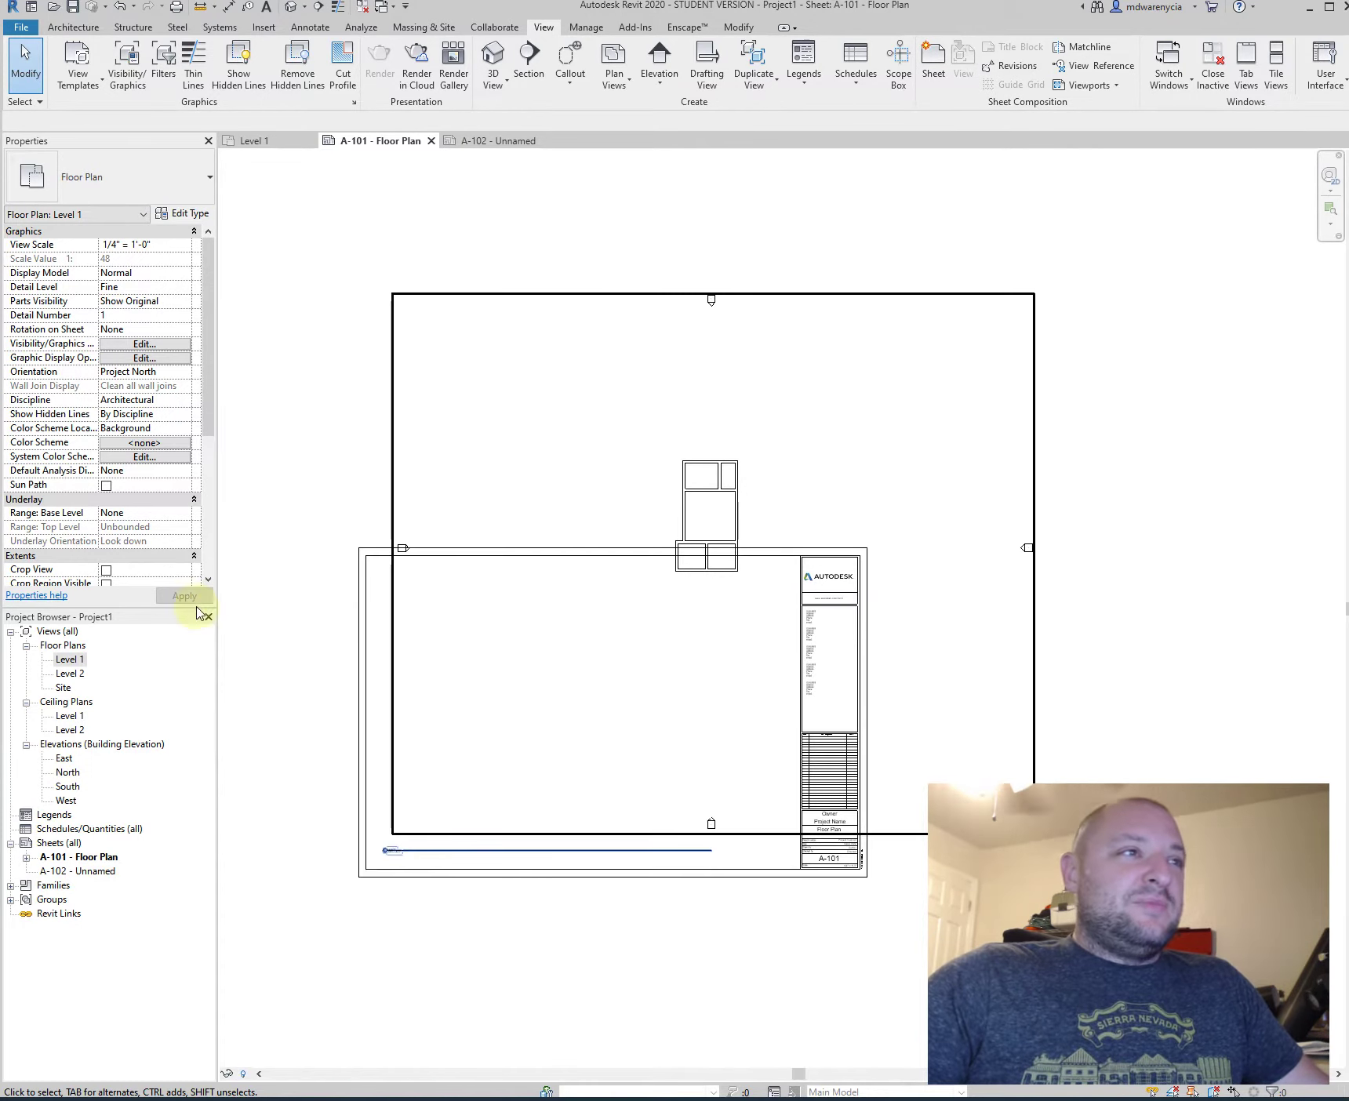
- Duplicate the Level 1 floor plan with detailing and rename the copy as Level 1 - Working
{"action": "right_click", "coordinate": [75, 663]}
{"action": "mouse_move", "coordinate": [177, 783]}
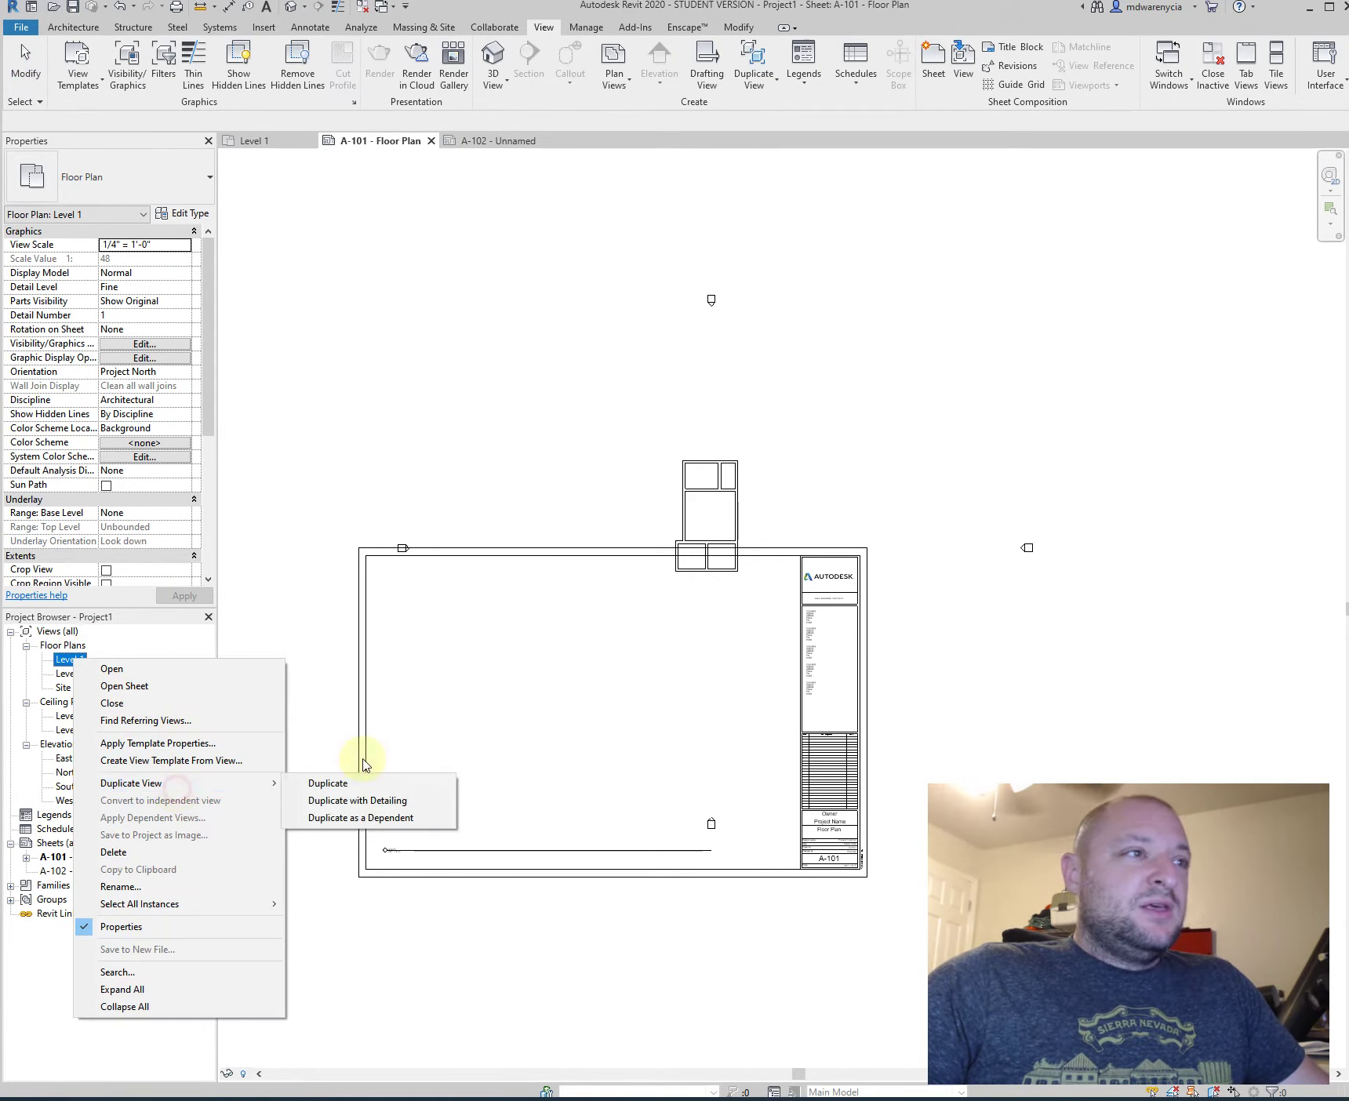
{"action": "left_click", "coordinate": [349, 801]}
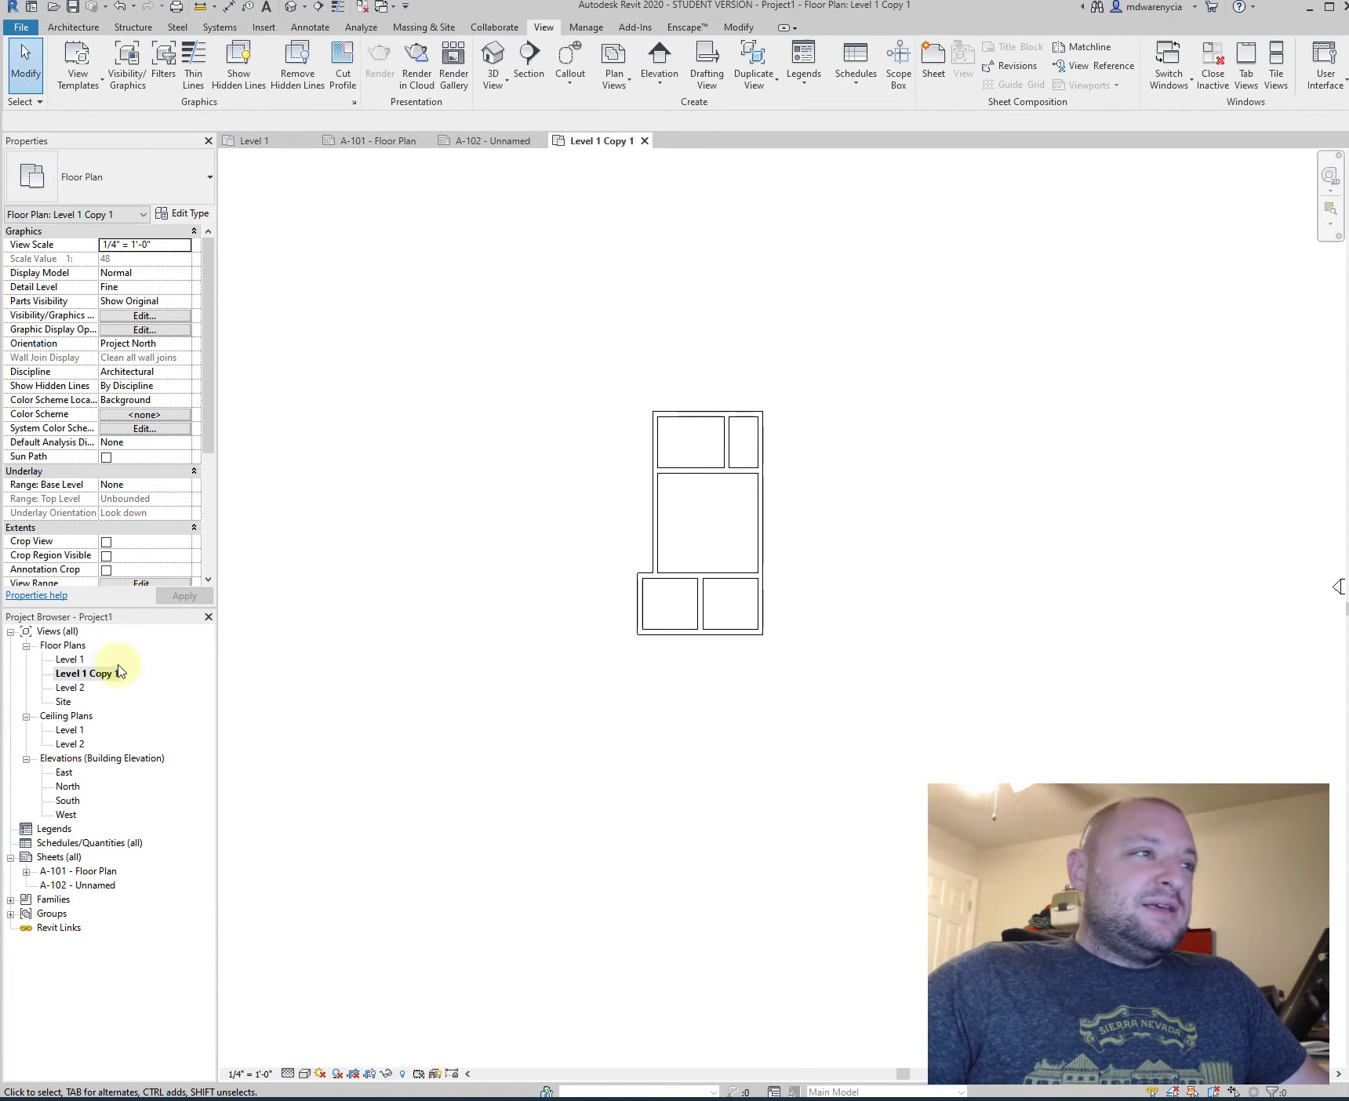
{"action": "right_click", "coordinate": [98, 680]}
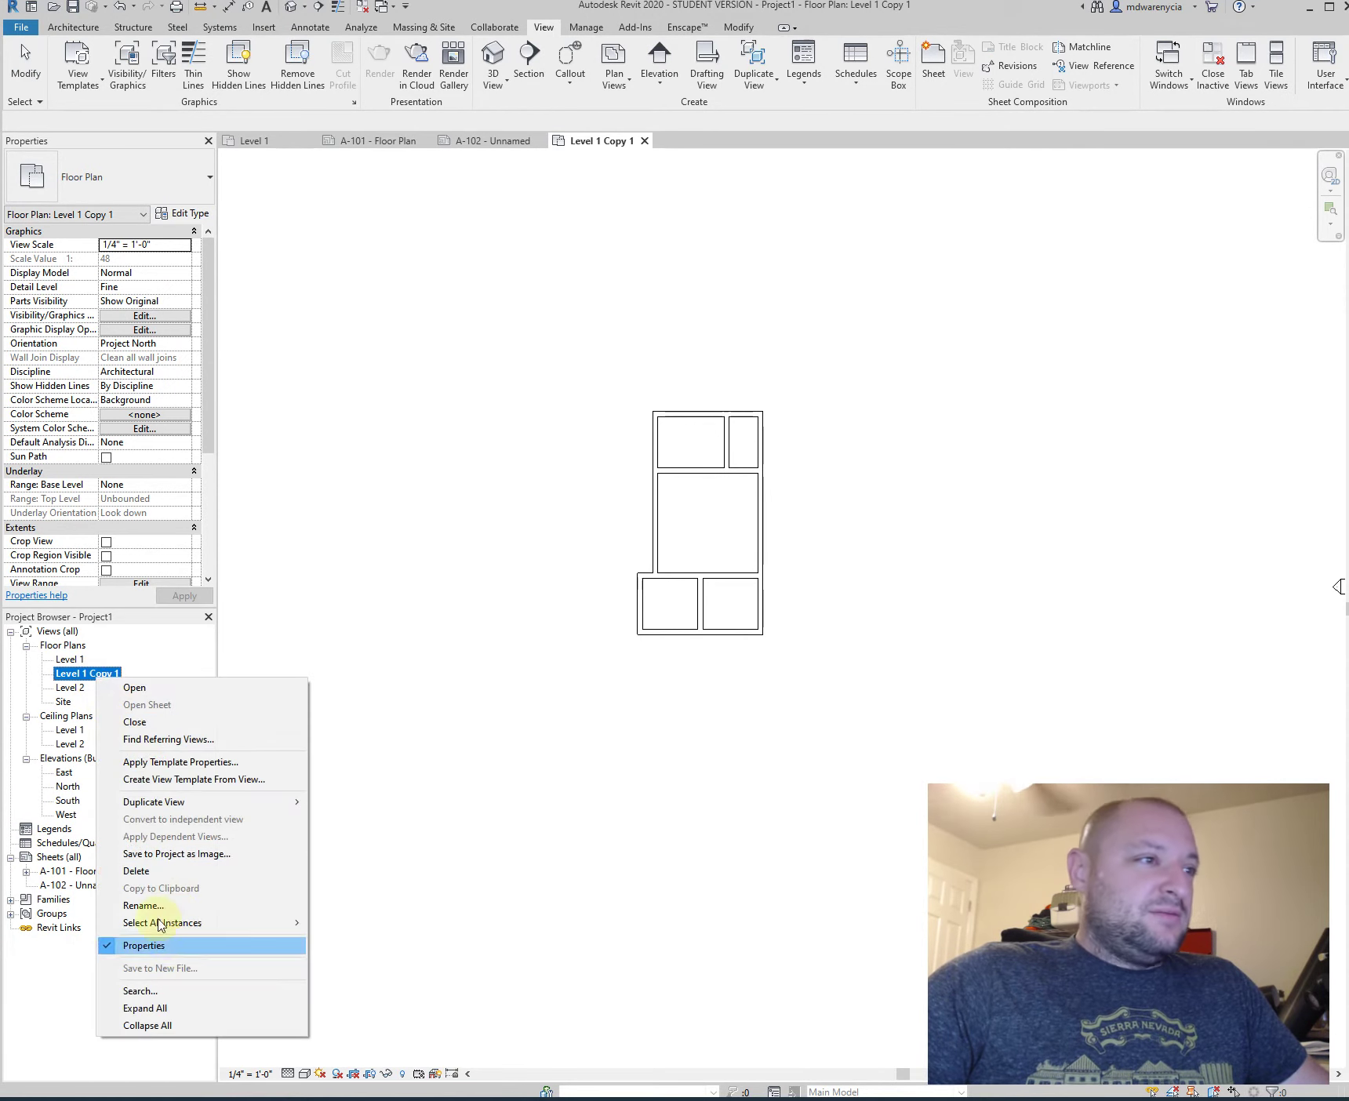
{"action": "left_click", "coordinate": [166, 903]}
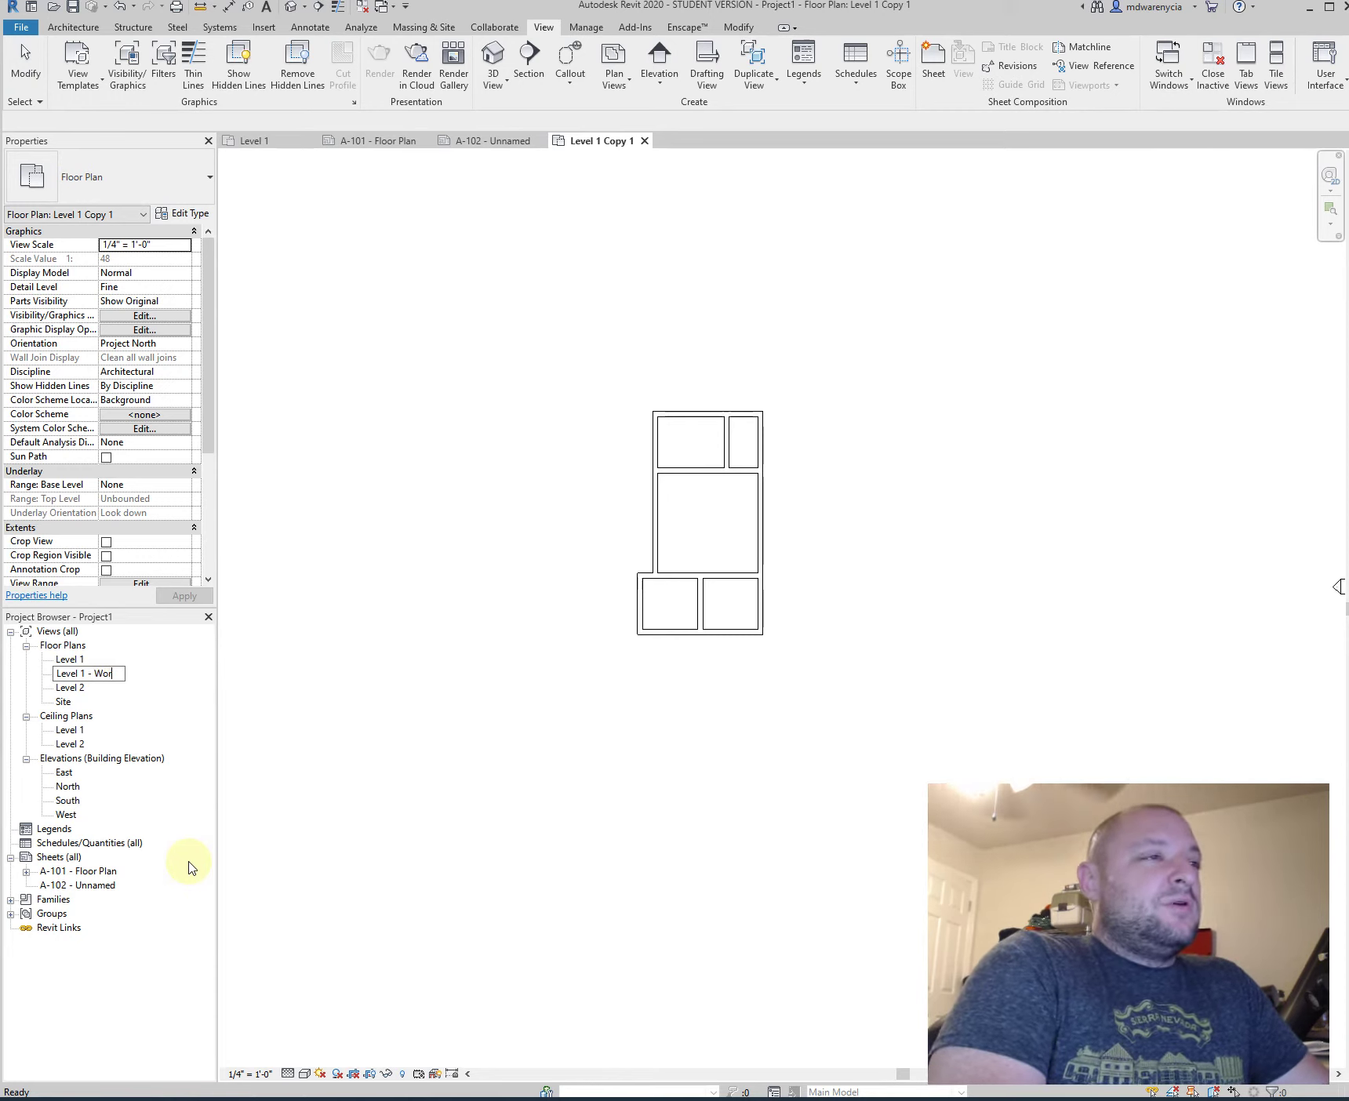
{"action": "key", "text": "Return"}
- Rename the original Level 1 floor plan as Level 1 - Plan View, also renaming the corresponding level and views
{"action": "left_click", "coordinate": [77, 661]}
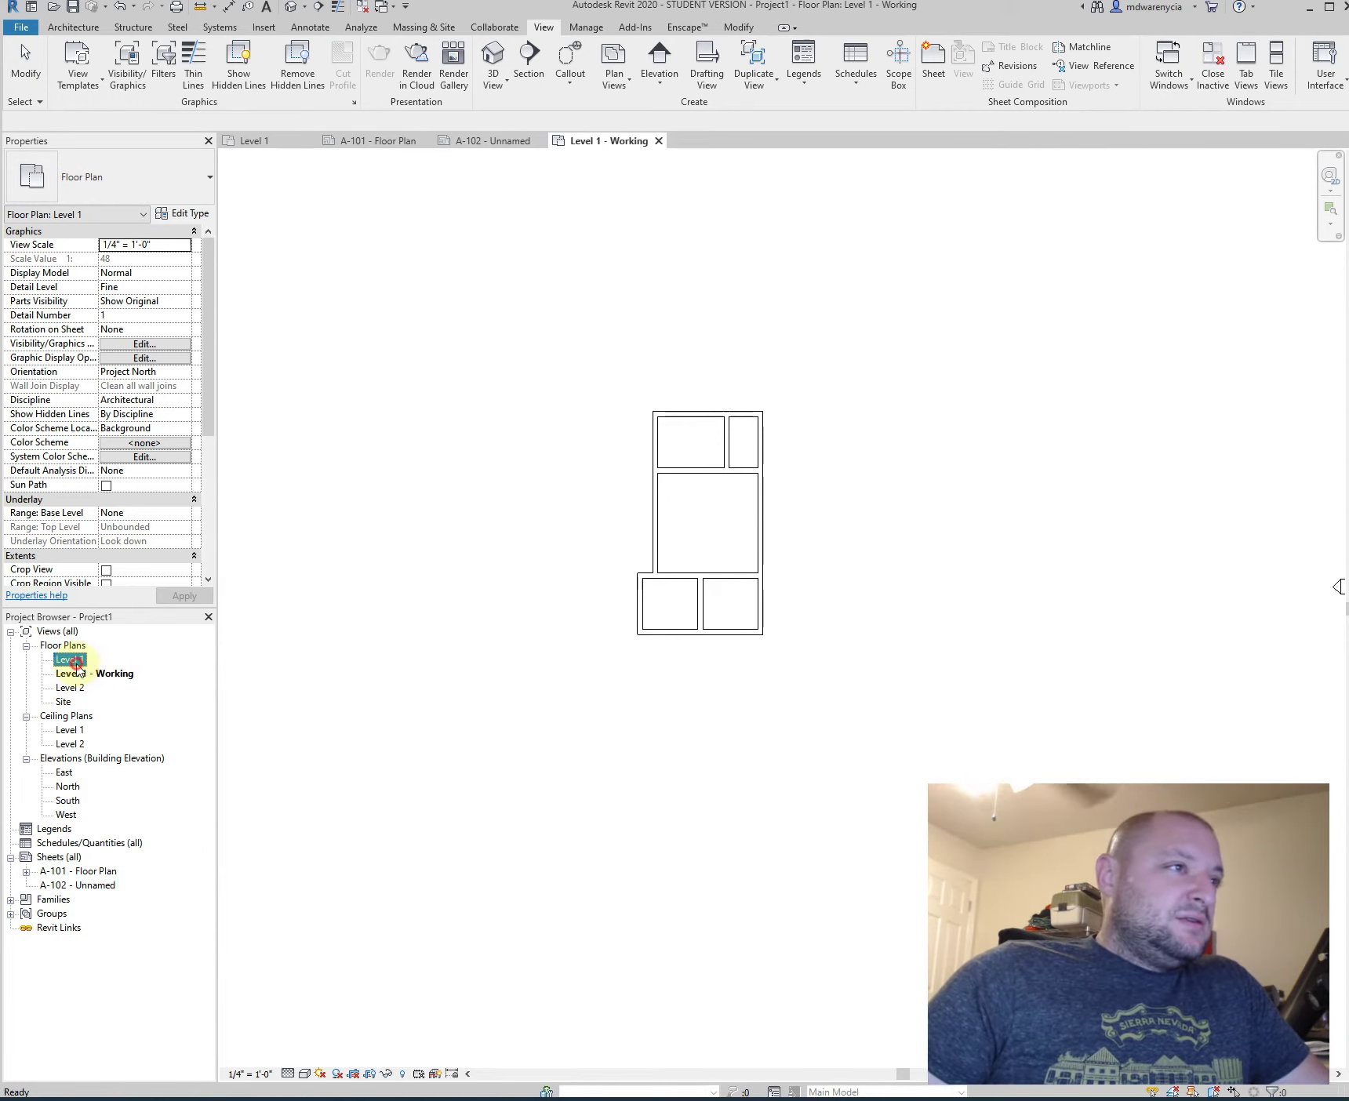
{"action": "right_click", "coordinate": [79, 662]}
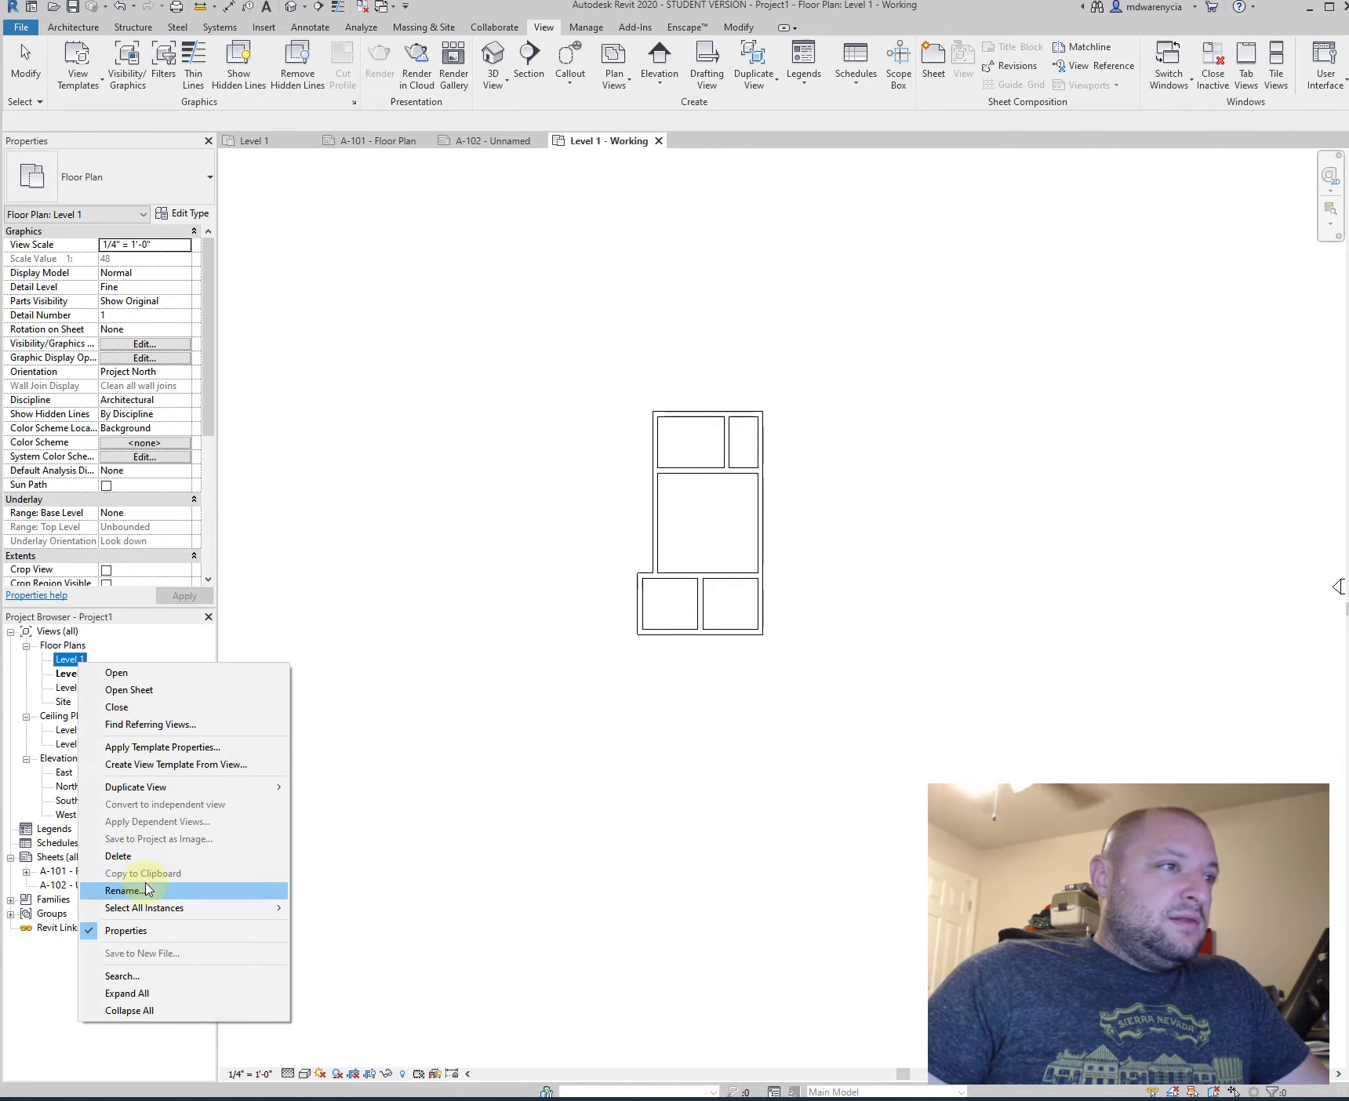
{"action": "left_click", "coordinate": [144, 891]}
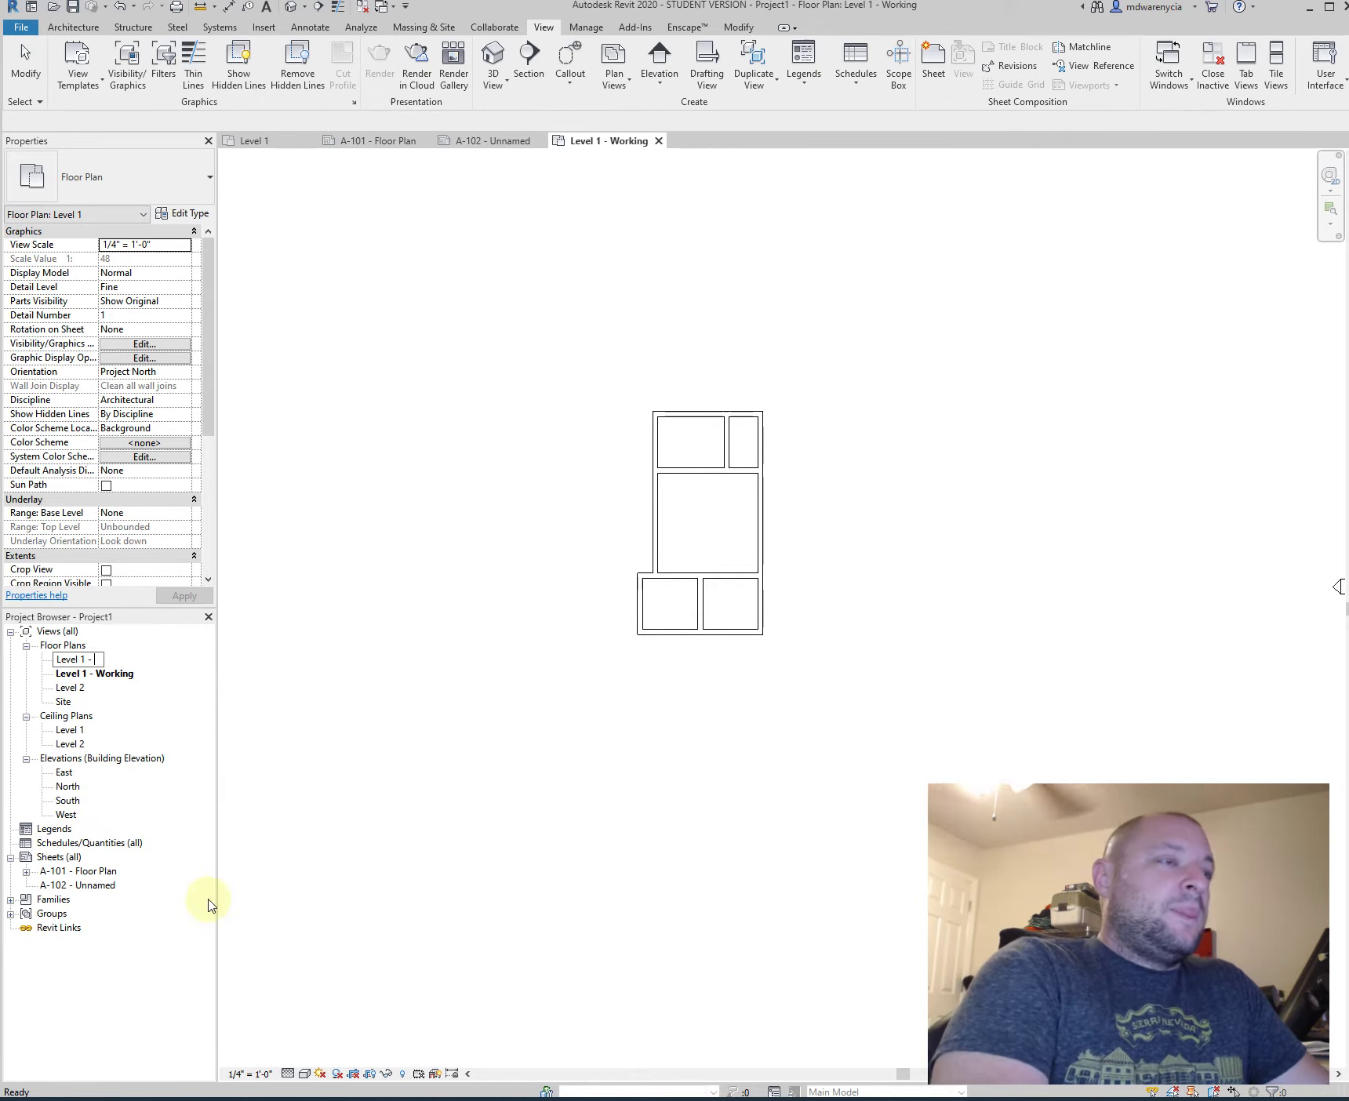
{"action": "type", "text": "Level 1 - Plan View"}
{"action": "key", "text": "Return"}
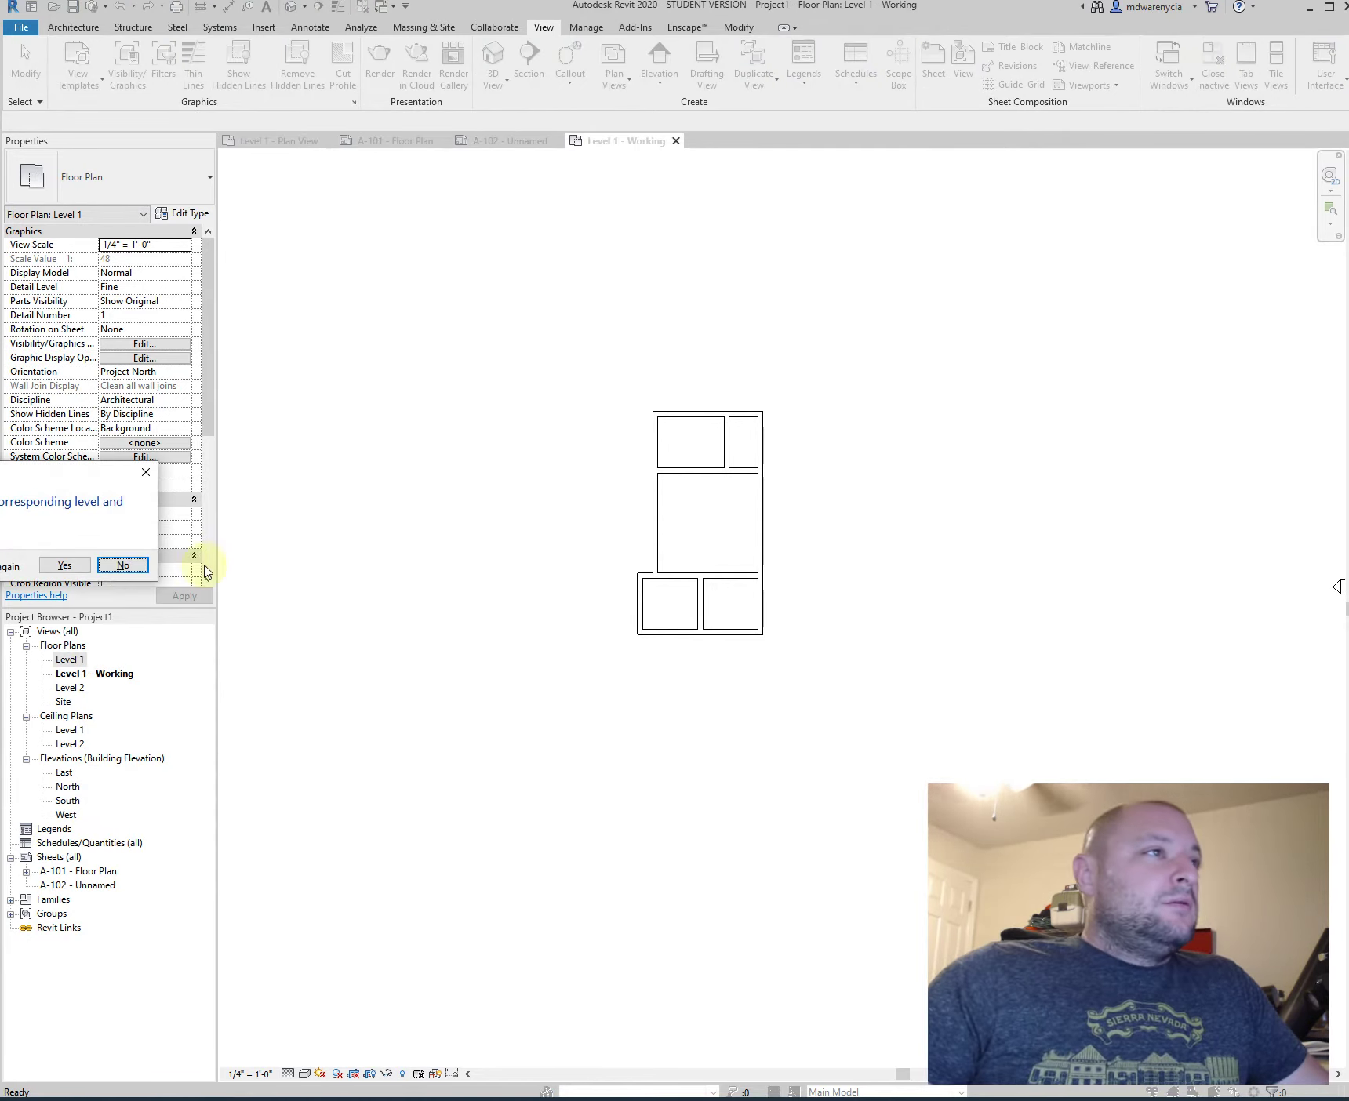
{"action": "left_click", "coordinate": [65, 566]}
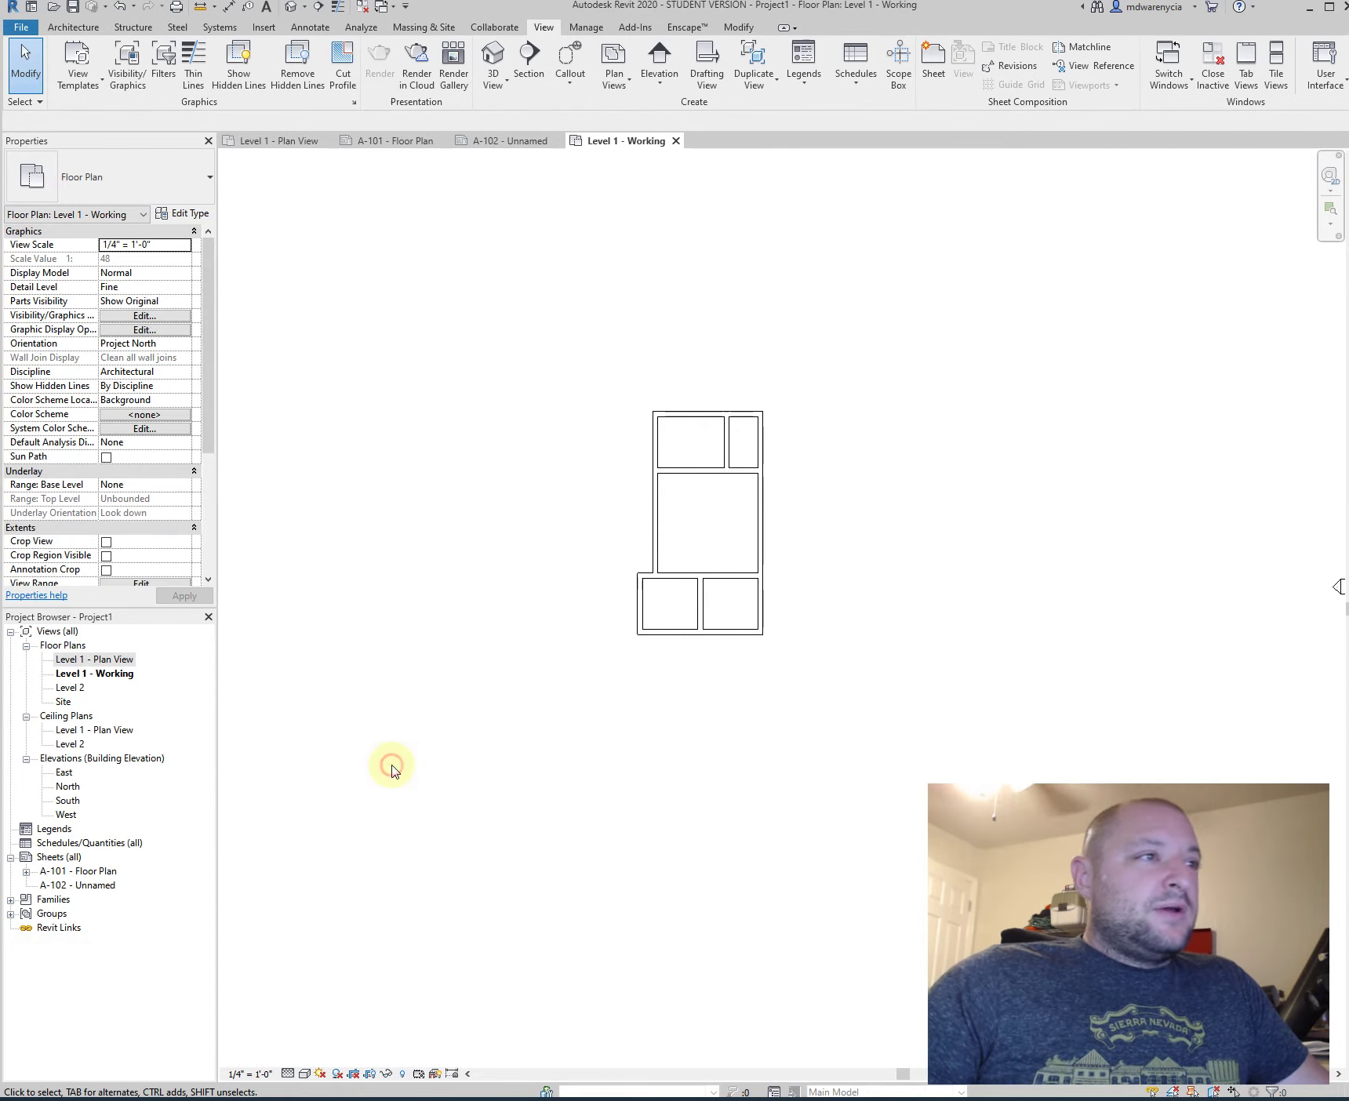
- Return to sheet A-101, activate the plan viewport, and open its Visibility/Graphic Overrides
{"action": "double_click", "coordinate": [59, 871]}
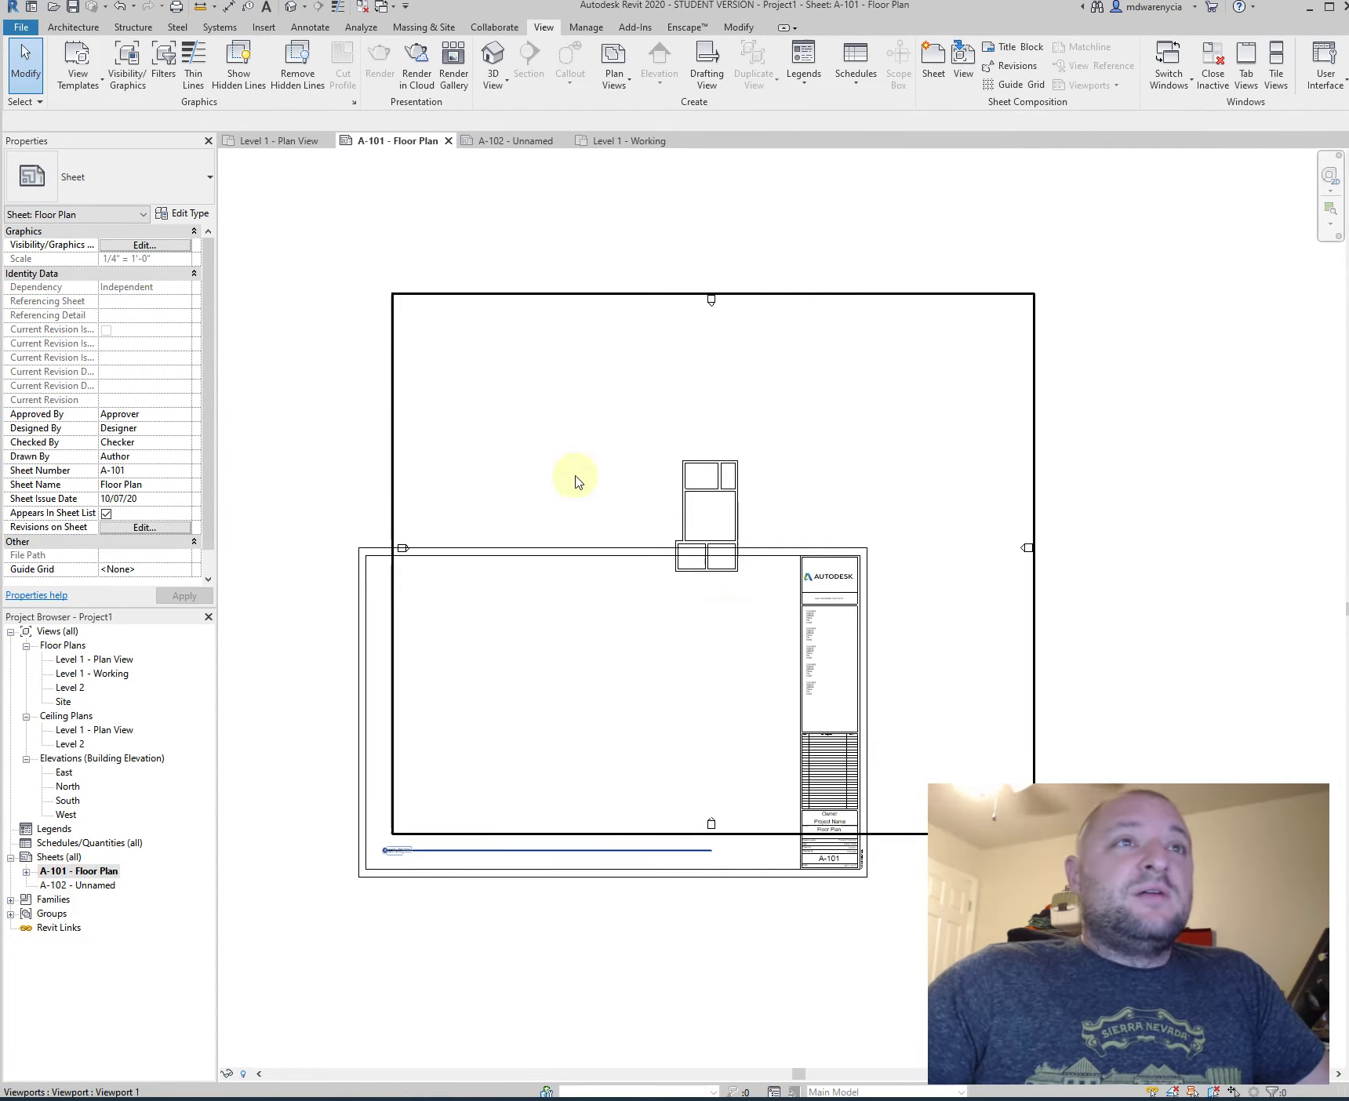
{"action": "double_click", "coordinate": [614, 461]}
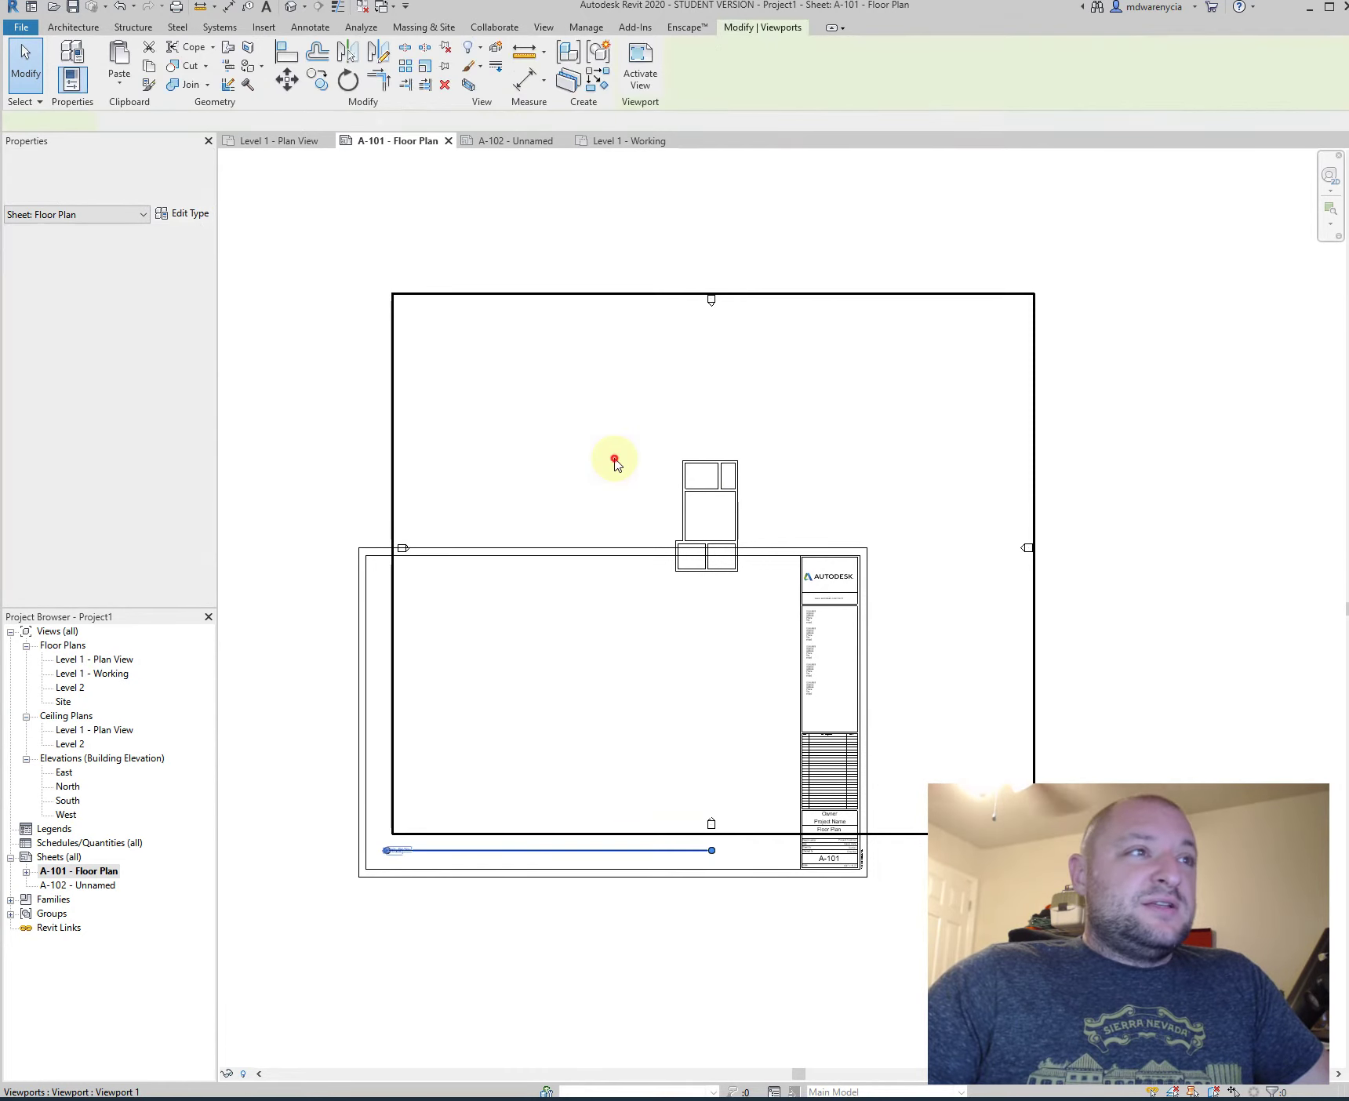
{"action": "left_click", "coordinate": [164, 345]}
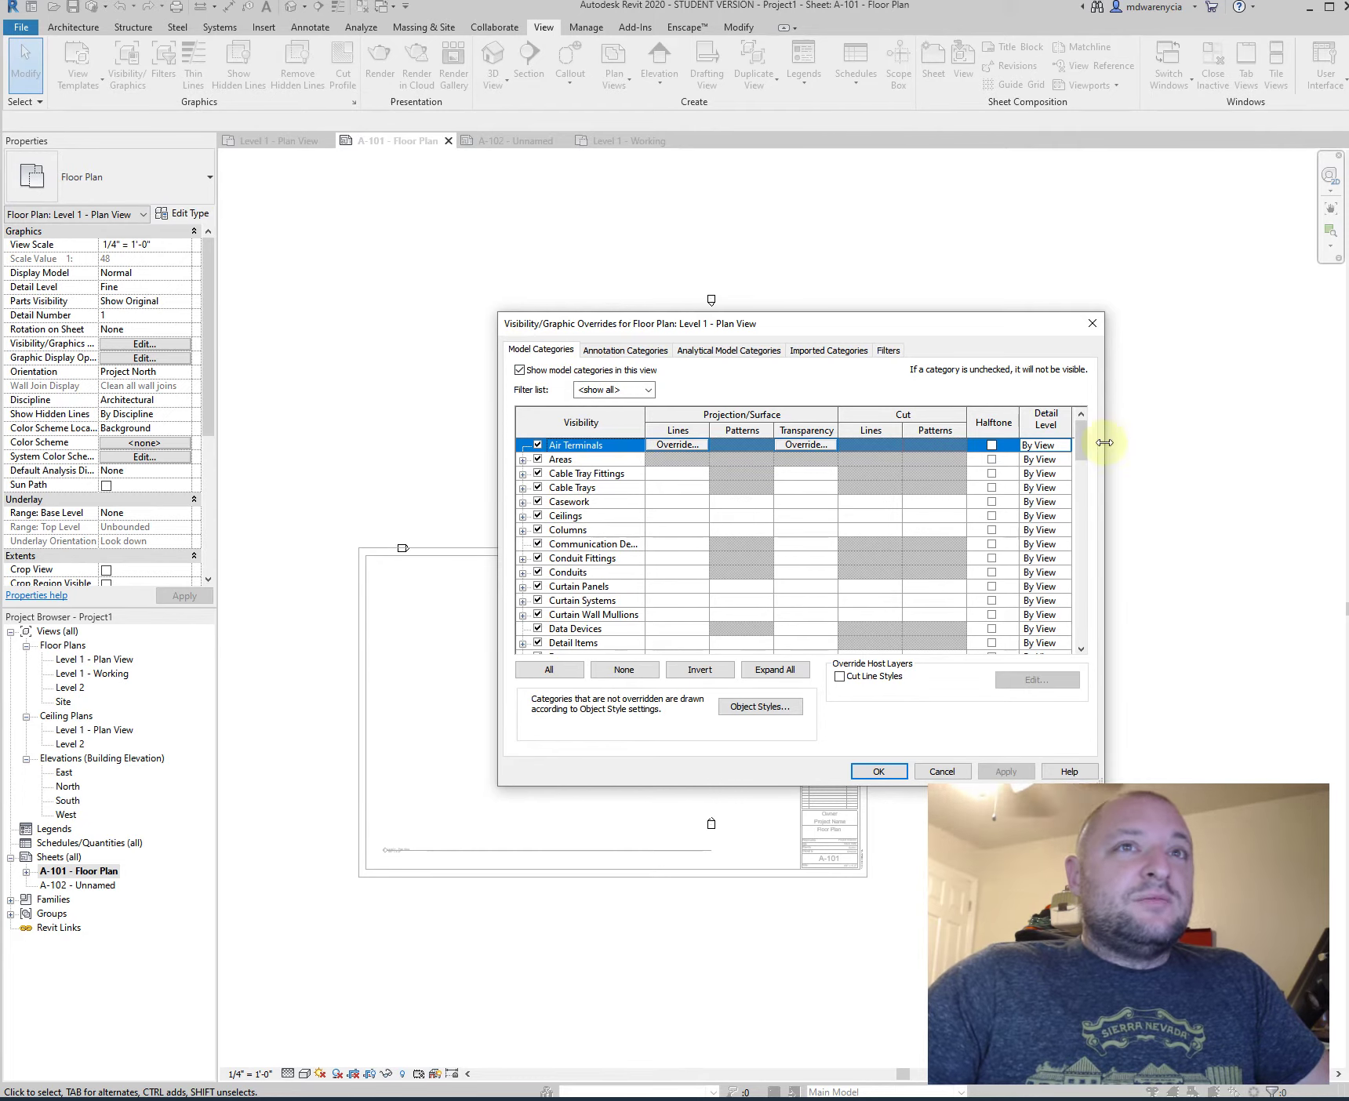
- Expand the Doors model category and switch its visibility off and back on
{"action": "mouse_move", "coordinate": [1085, 461]}
{"action": "left_mouse_down"}
{"action": "mouse_move", "coordinate": [1085, 670]}
{"action": "mouse_move", "coordinate": [1075, 479]}
{"action": "left_mouse_up"}
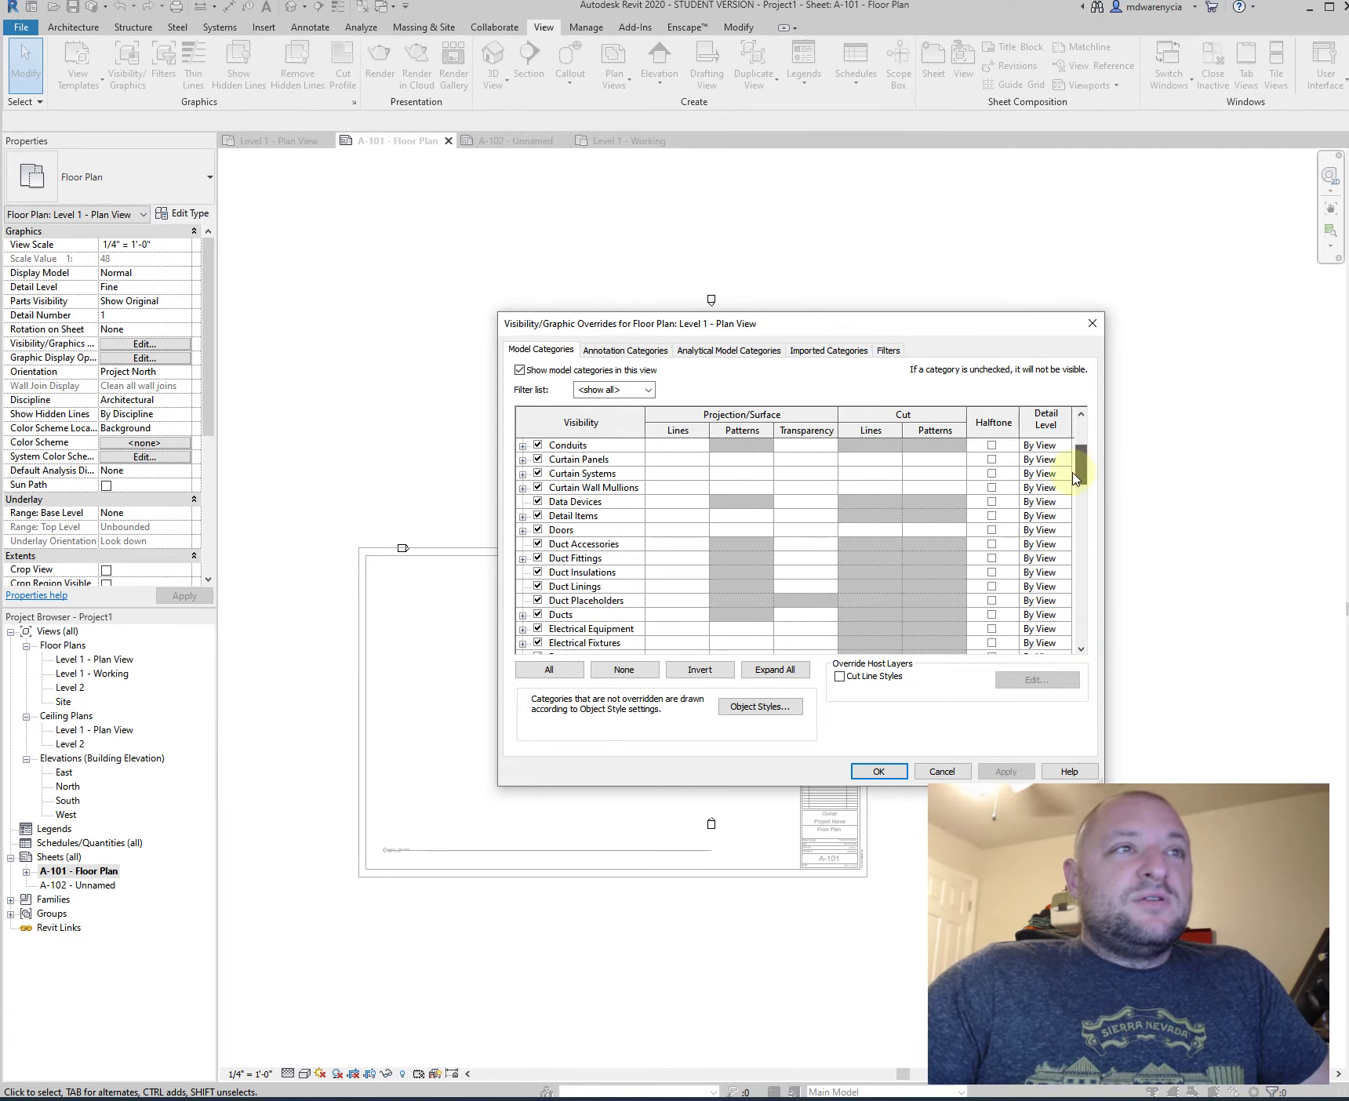
{"action": "left_click", "coordinate": [523, 532]}
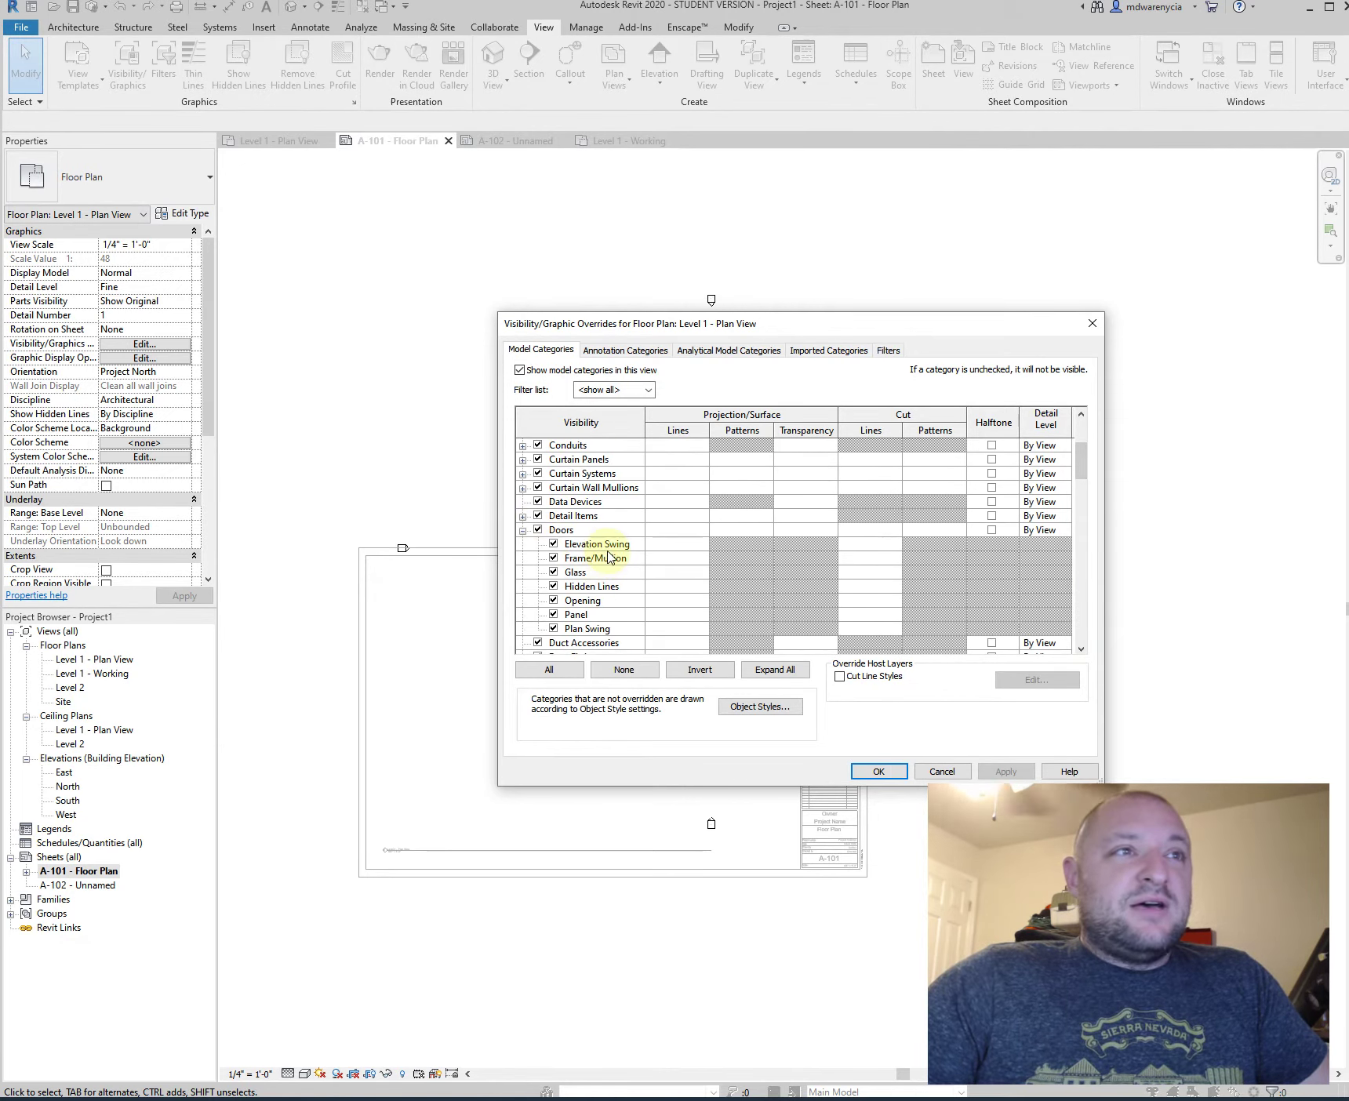
{"action": "left_click", "coordinate": [537, 531]}
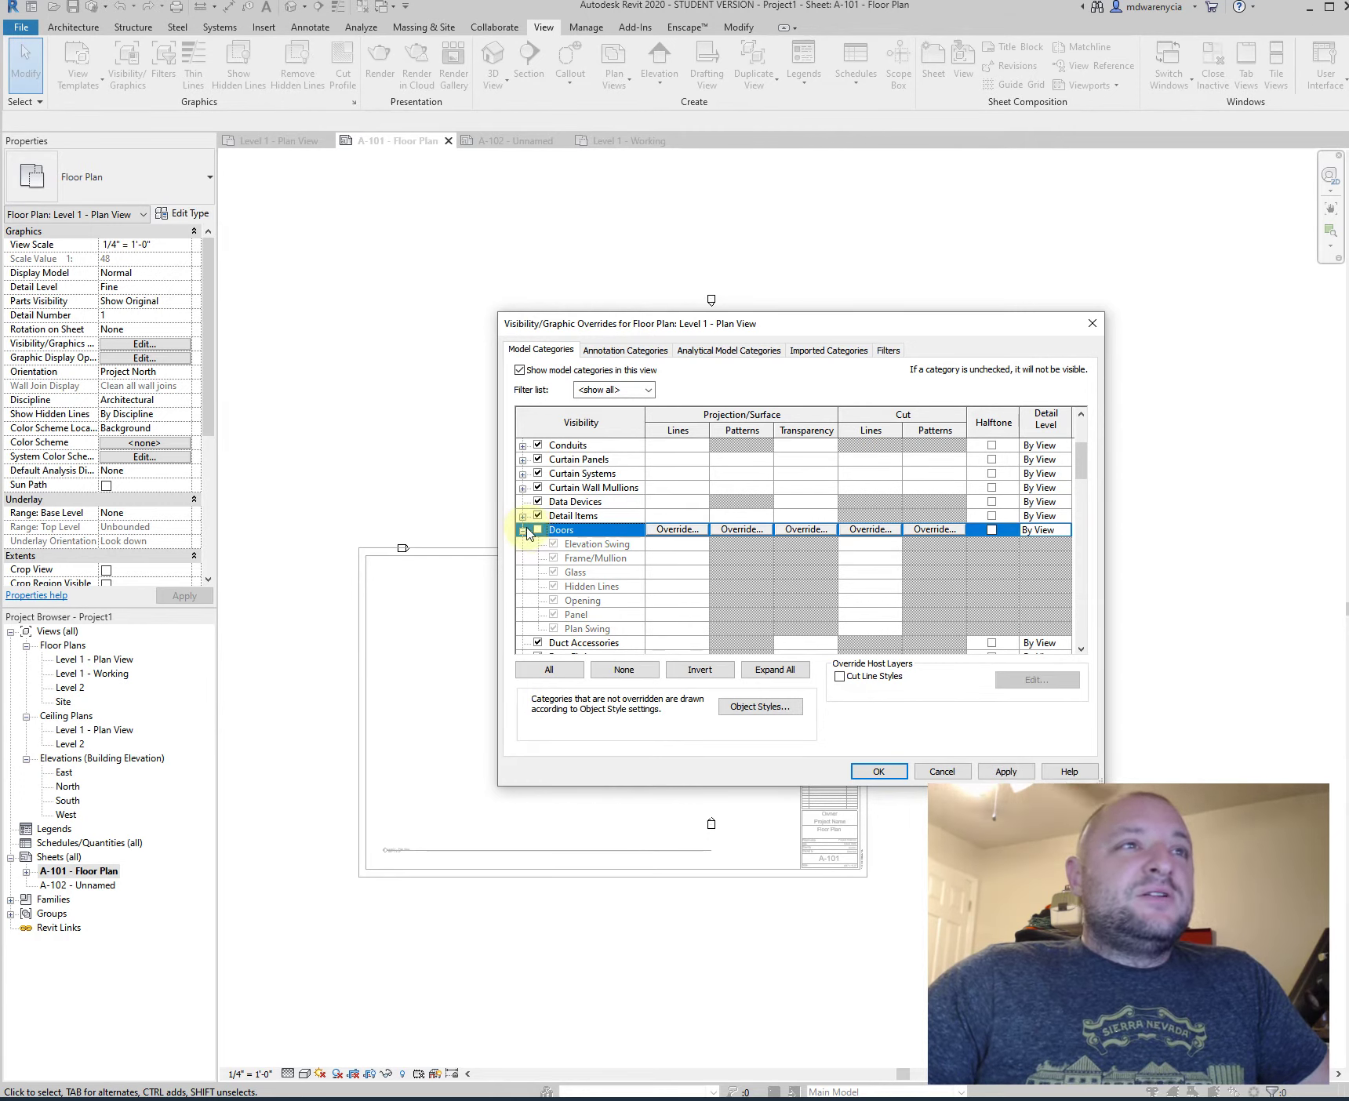
{"action": "left_click", "coordinate": [537, 530]}
{"action": "left_click", "coordinate": [524, 531]}
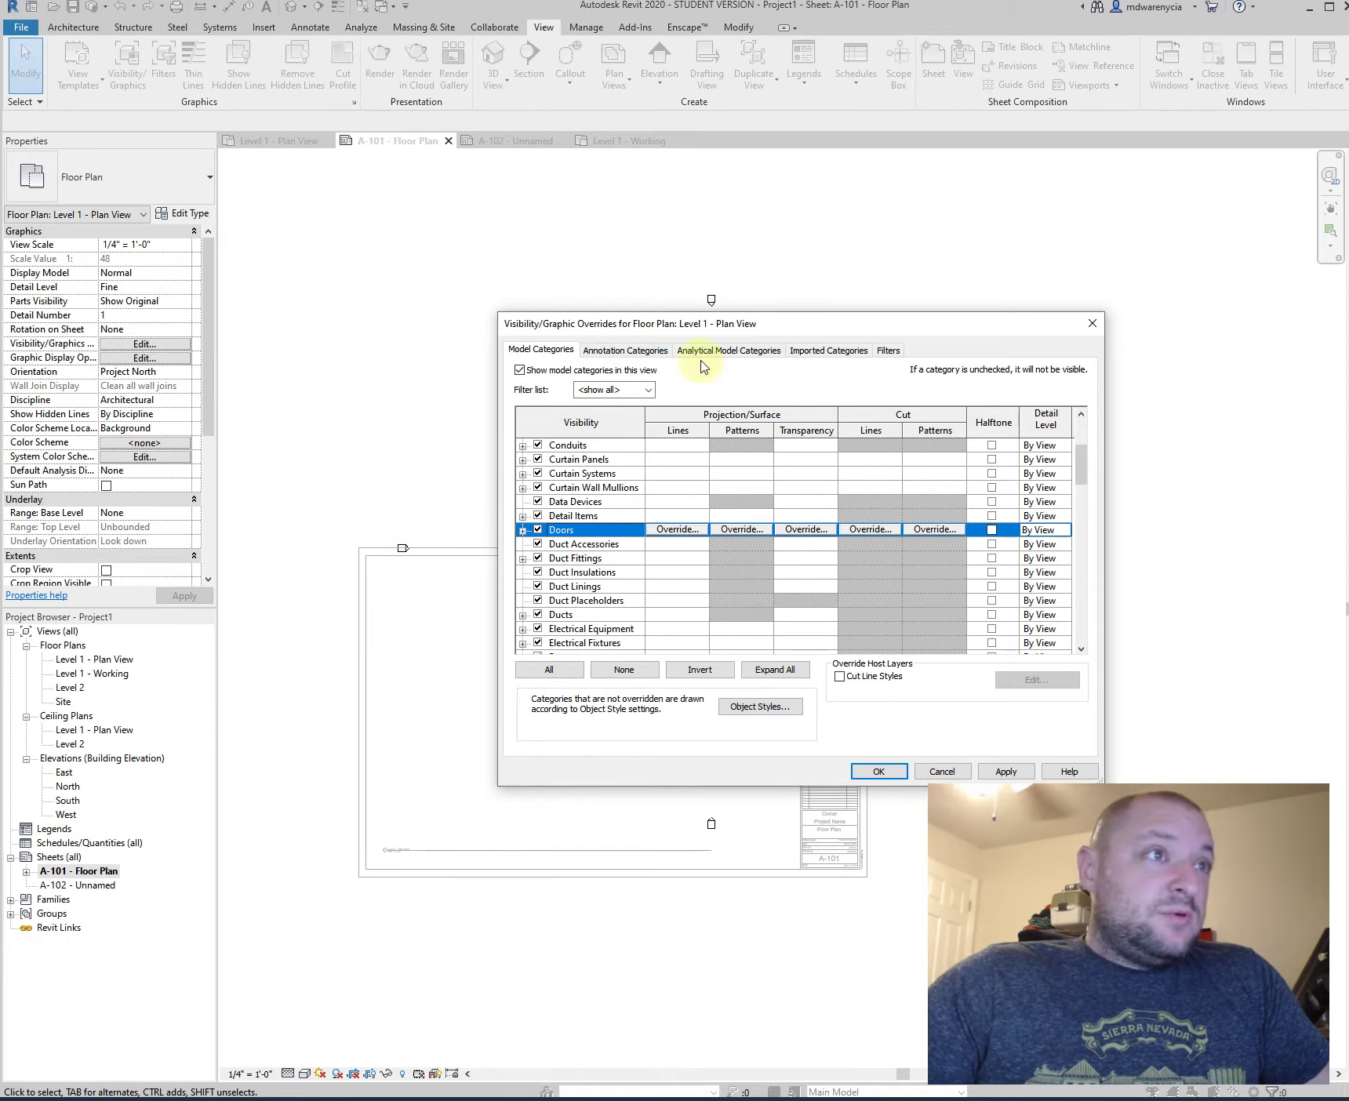
- Hide the Elevations annotation category in the Level 1 - Plan View, apply the override, and deactivate the viewport
{"action": "left_click", "coordinate": [622, 352]}
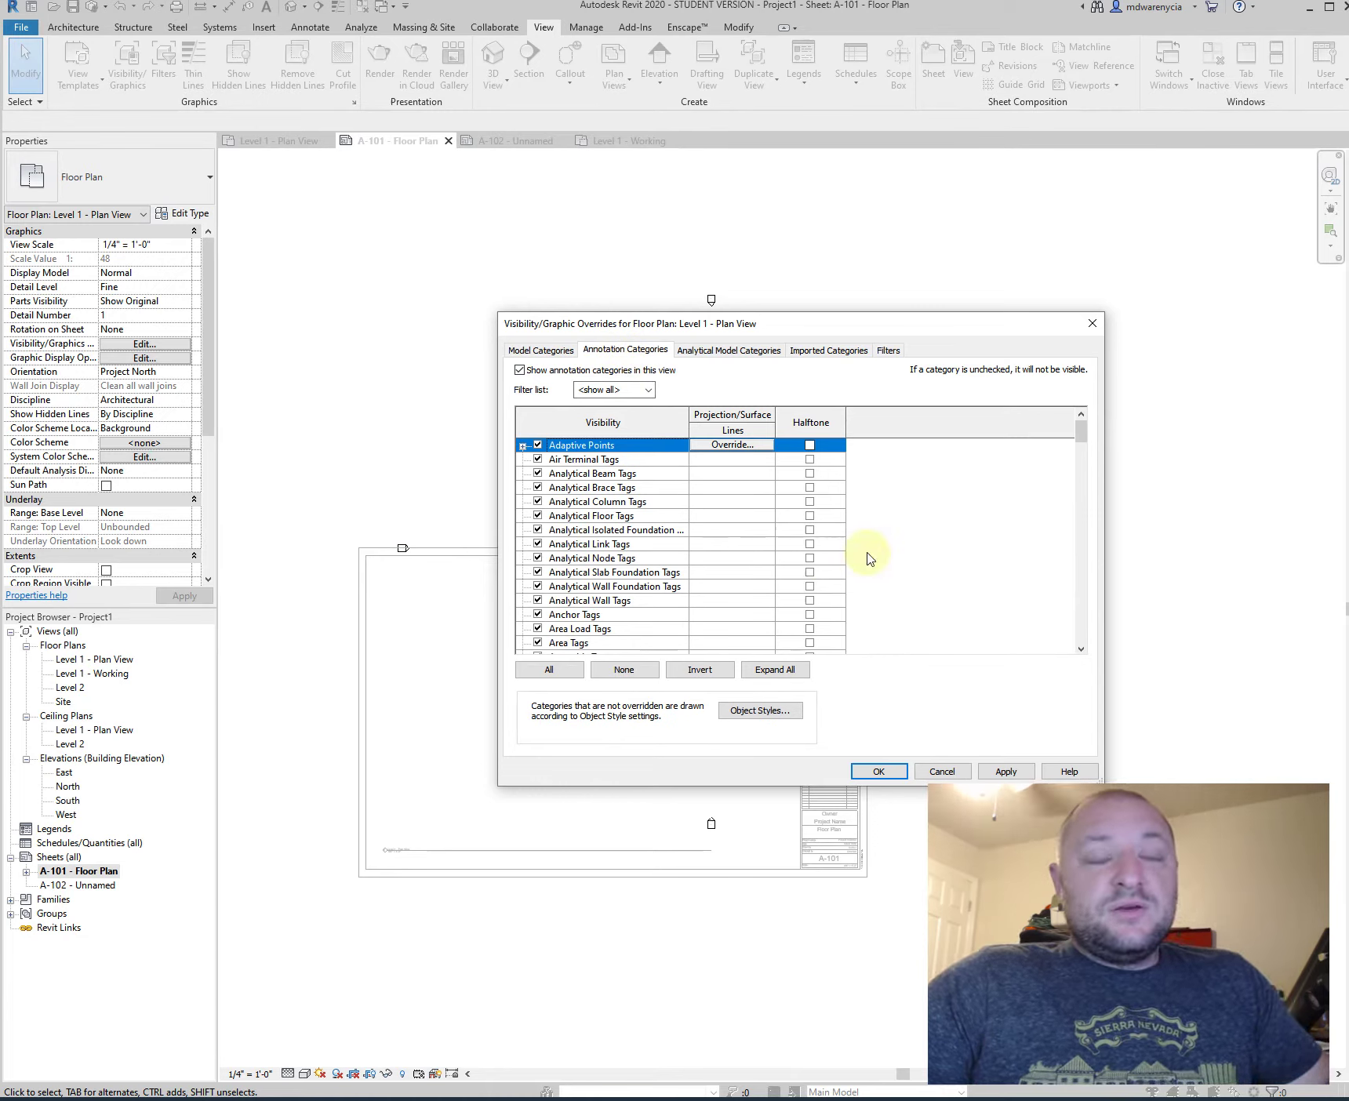
{"action": "left_click_drag", "start_coordinate": [1085, 441], "coordinate": [1085, 476]}
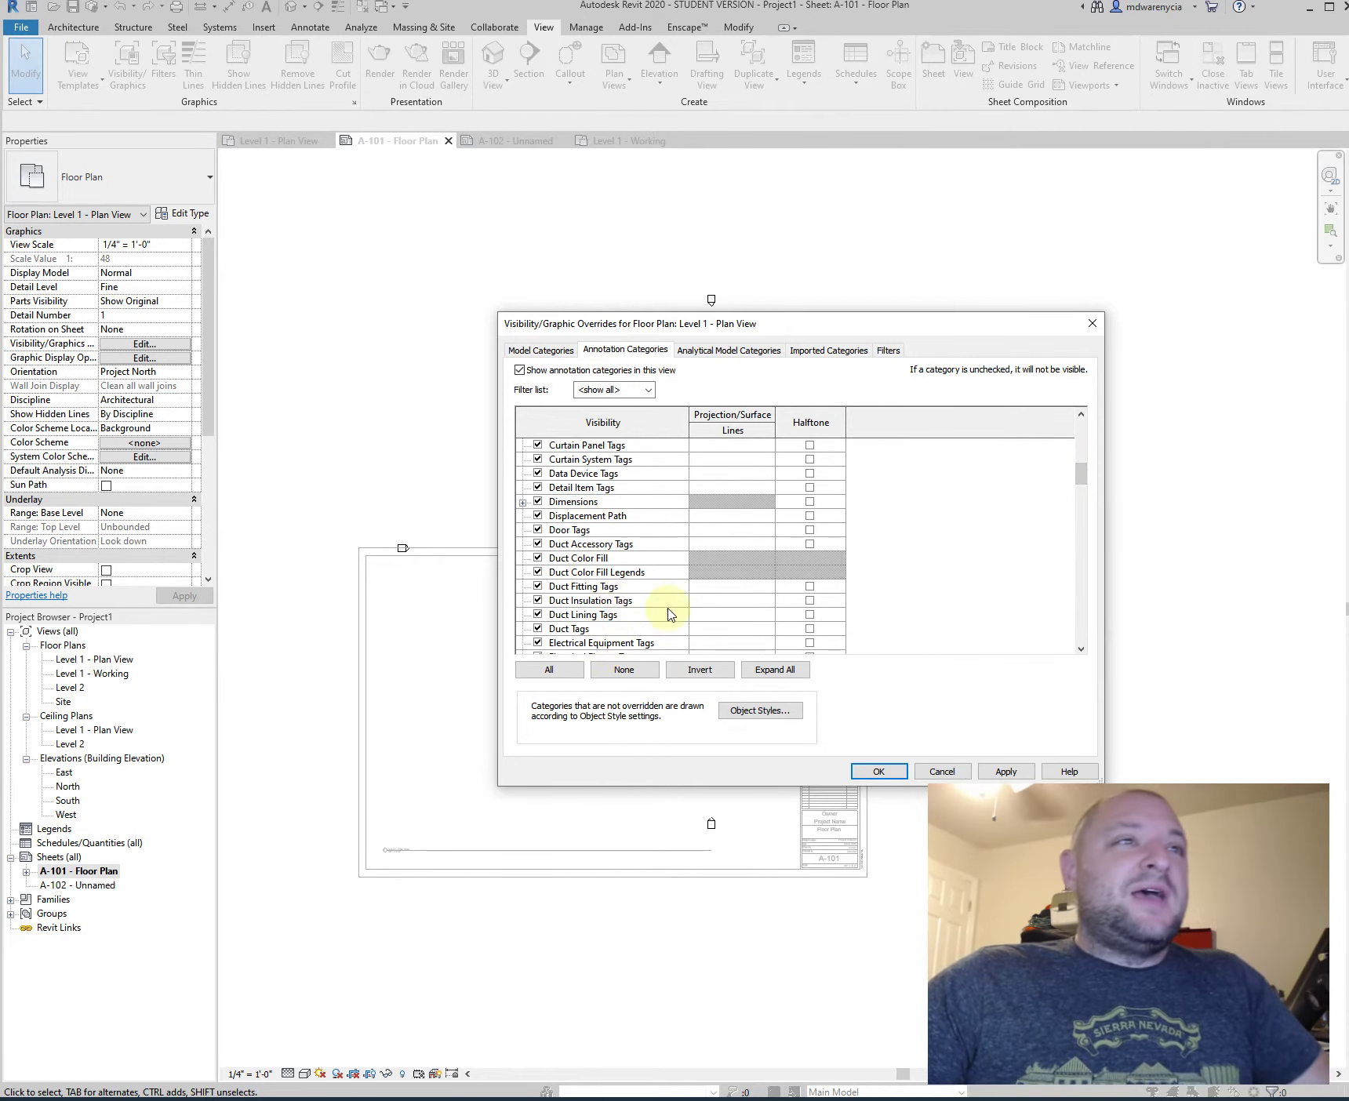
{"action": "scroll", "coordinate": [764, 594], "scroll_direction": "down", "scroll_amount": 3}
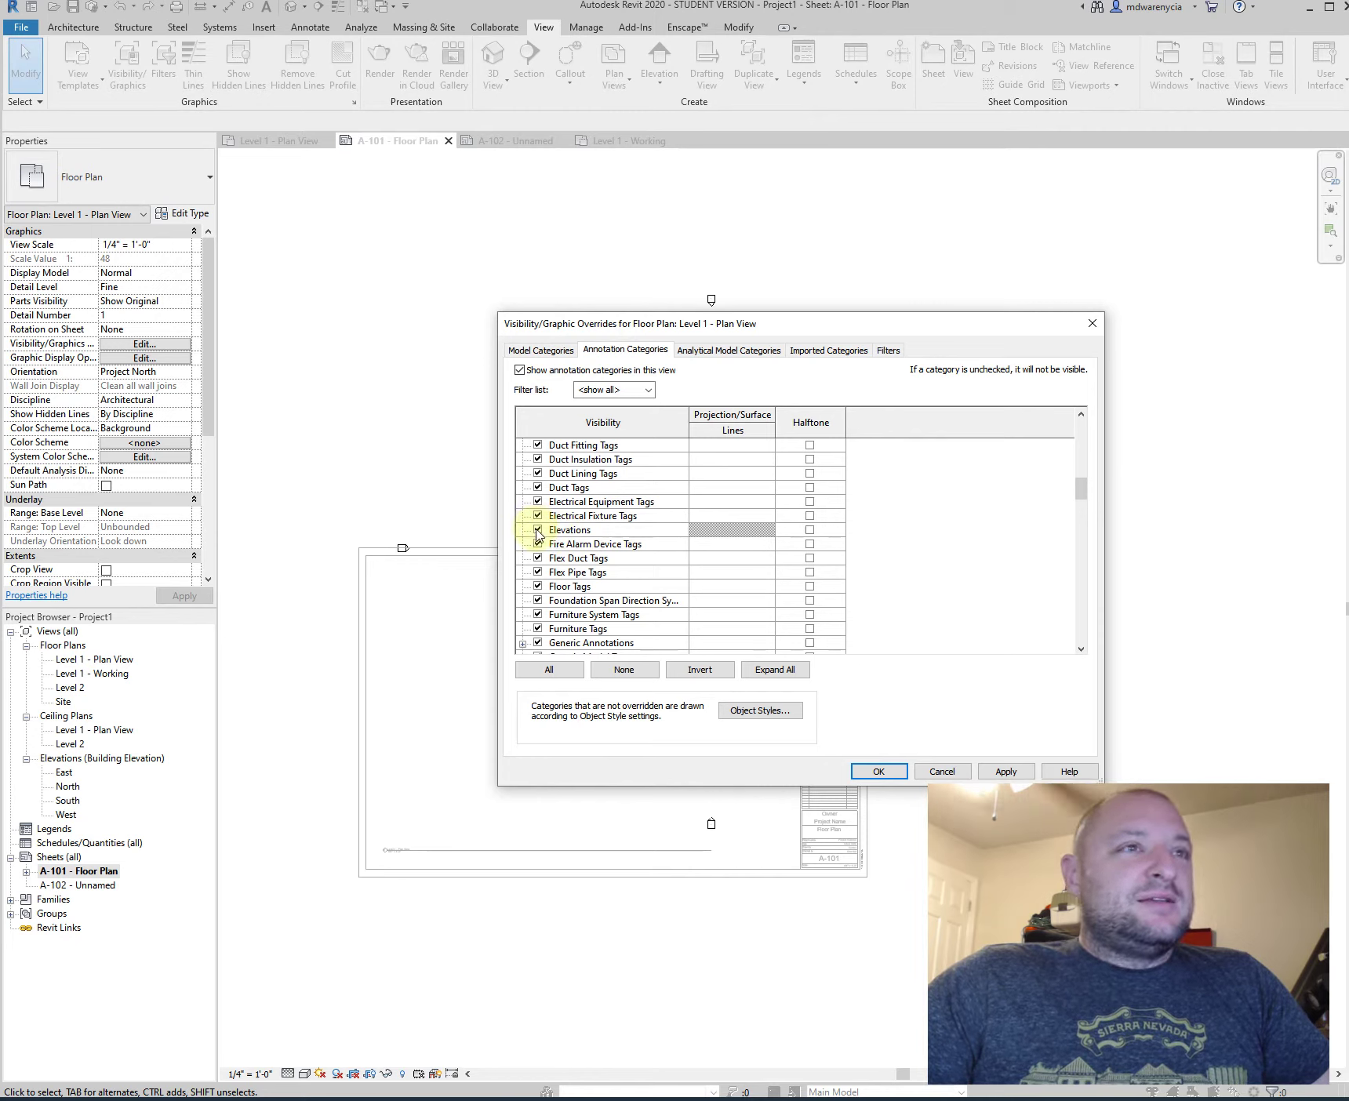
{"action": "left_click", "coordinate": [538, 530]}
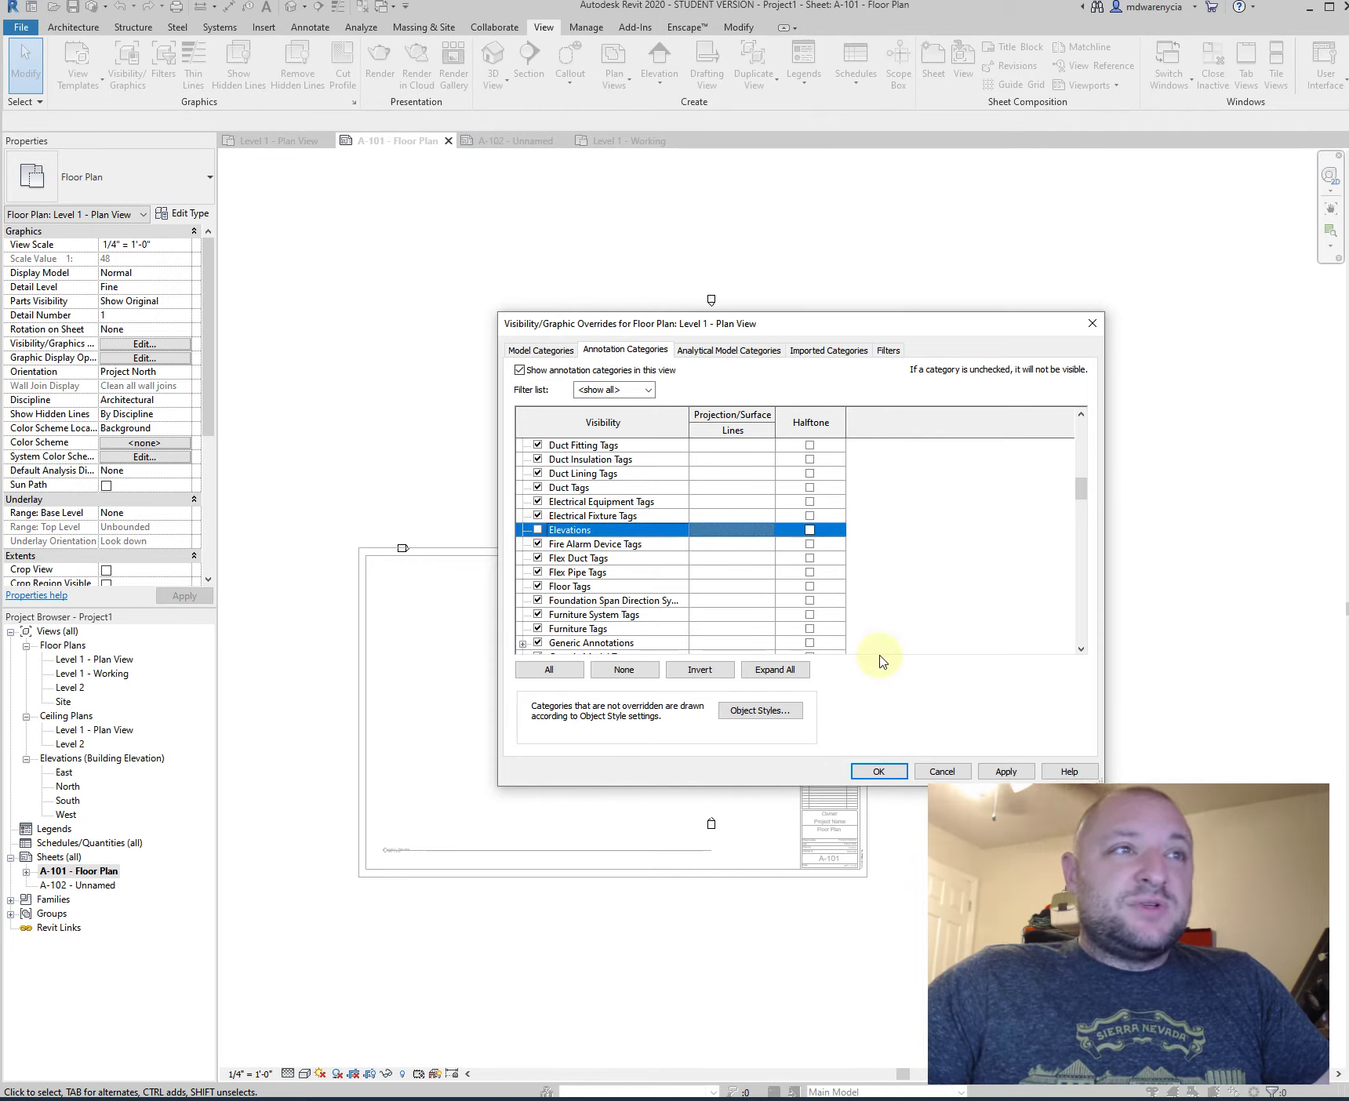
{"action": "left_click", "coordinate": [996, 772]}
{"action": "left_click", "coordinate": [872, 772]}
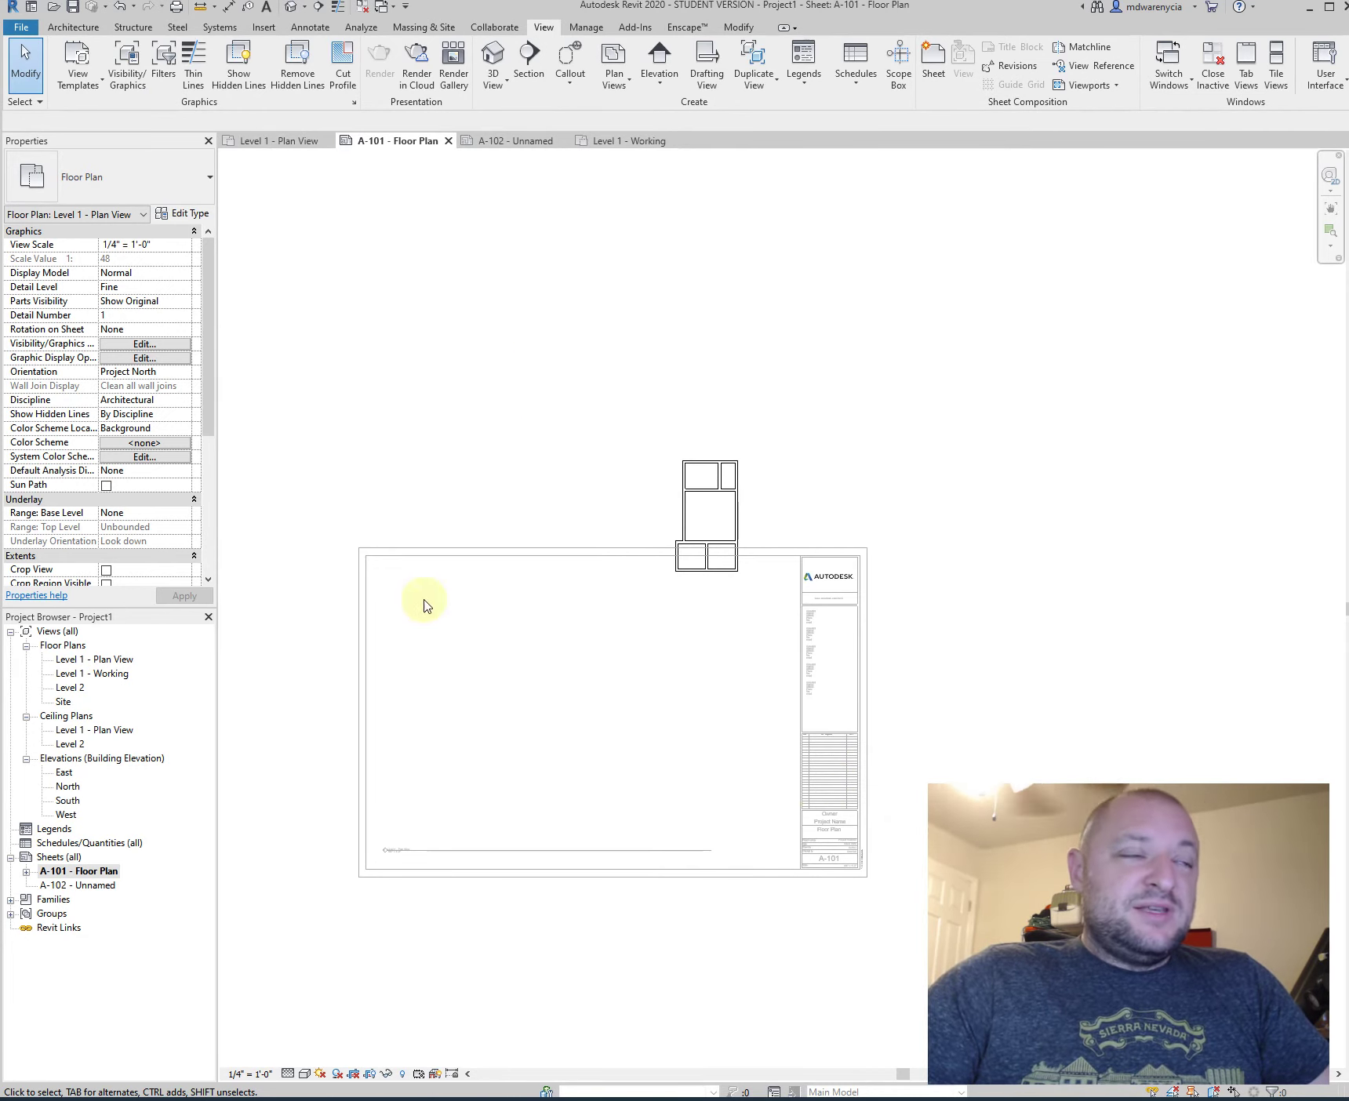
{"action": "double_click", "coordinate": [497, 329]}
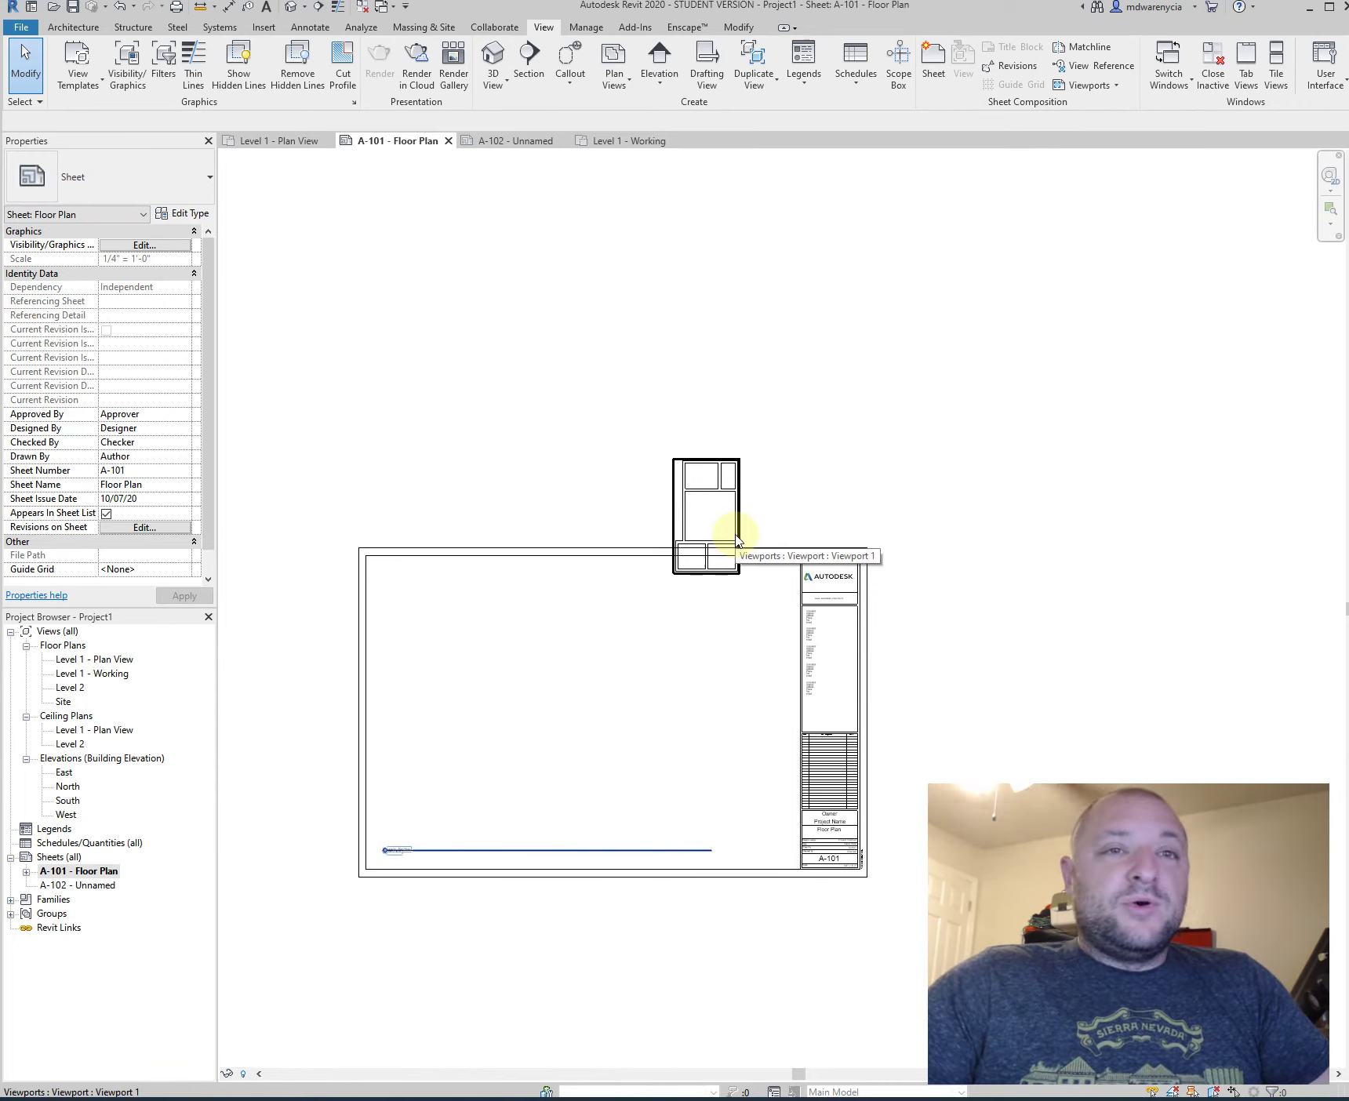
- Move the plan viewport into the lower-left part of the titleblock's drawing area on sheet A-101
{"action": "middle_click_drag", "start_coordinate": [588, 641], "coordinate": [673, 492]}
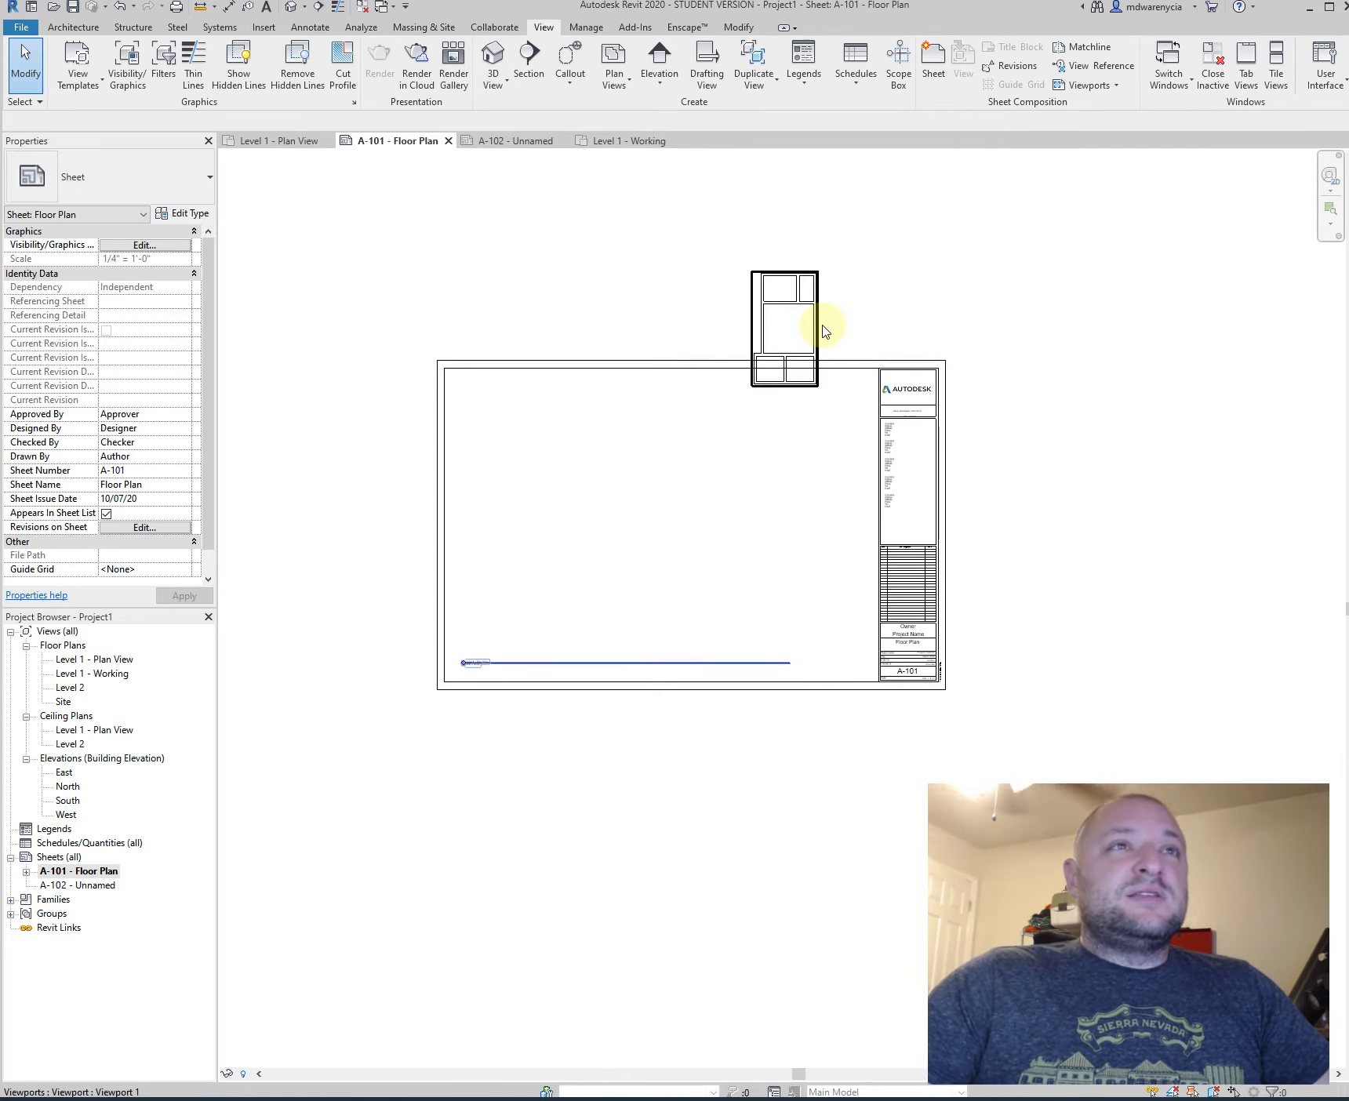
{"action": "left_click_drag", "start_coordinate": [824, 331], "coordinate": [542, 582]}
{"action": "left_click", "coordinate": [316, 964]}
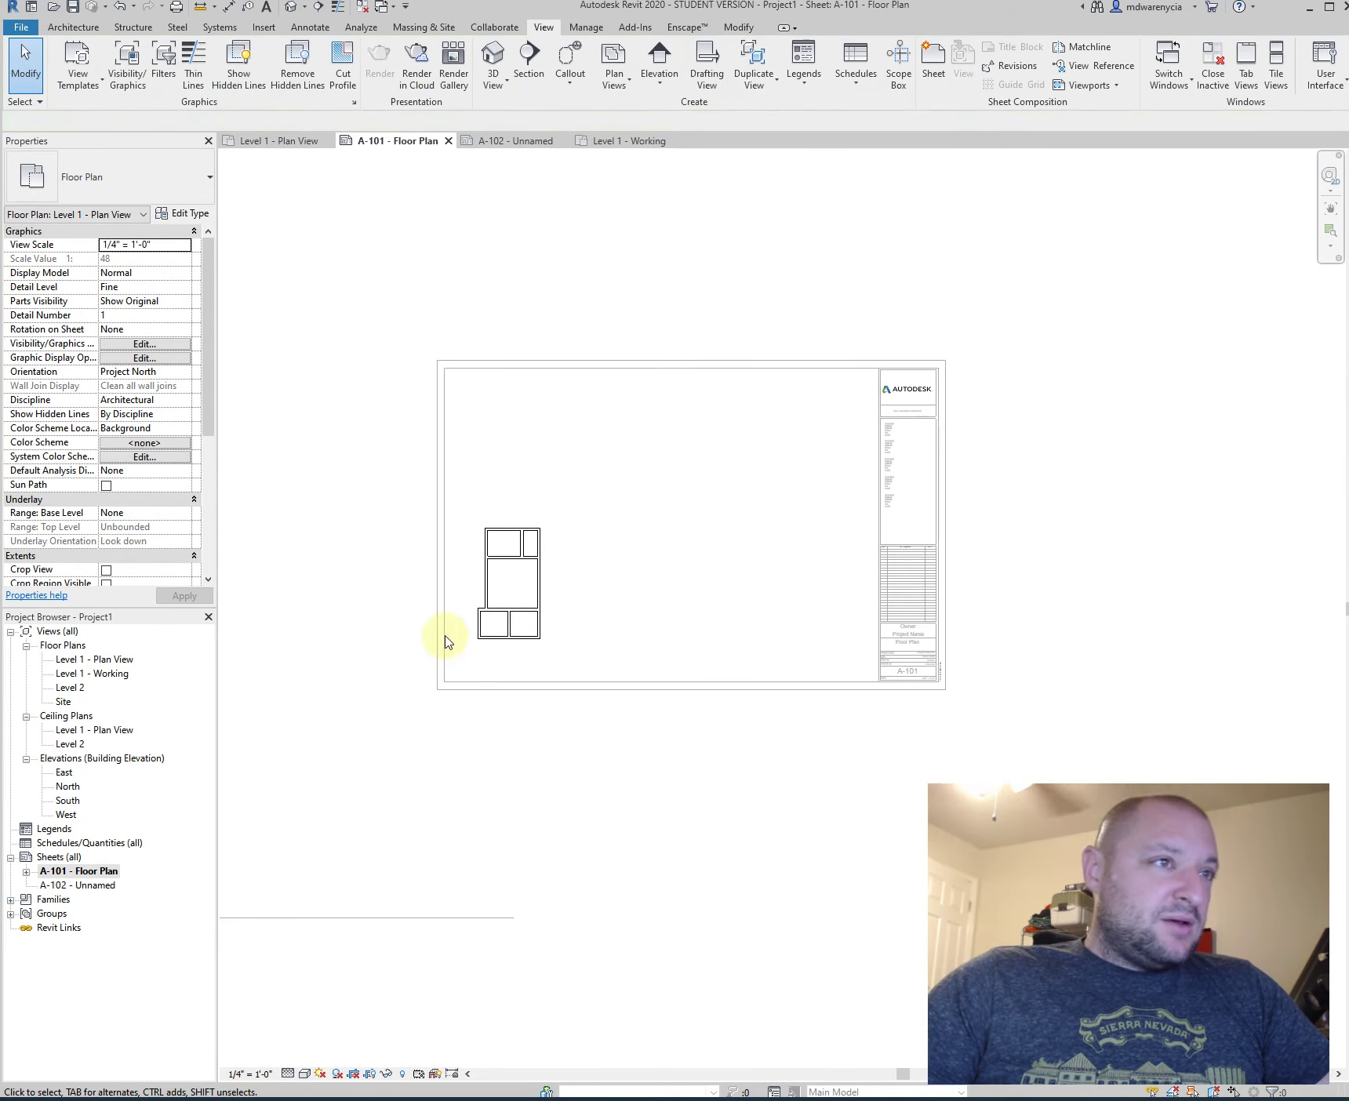
- Set the activated plan viewport's scale to 1/2" = 1'-0" and deactivate the view
{"action": "left_click", "coordinate": [247, 1074]}
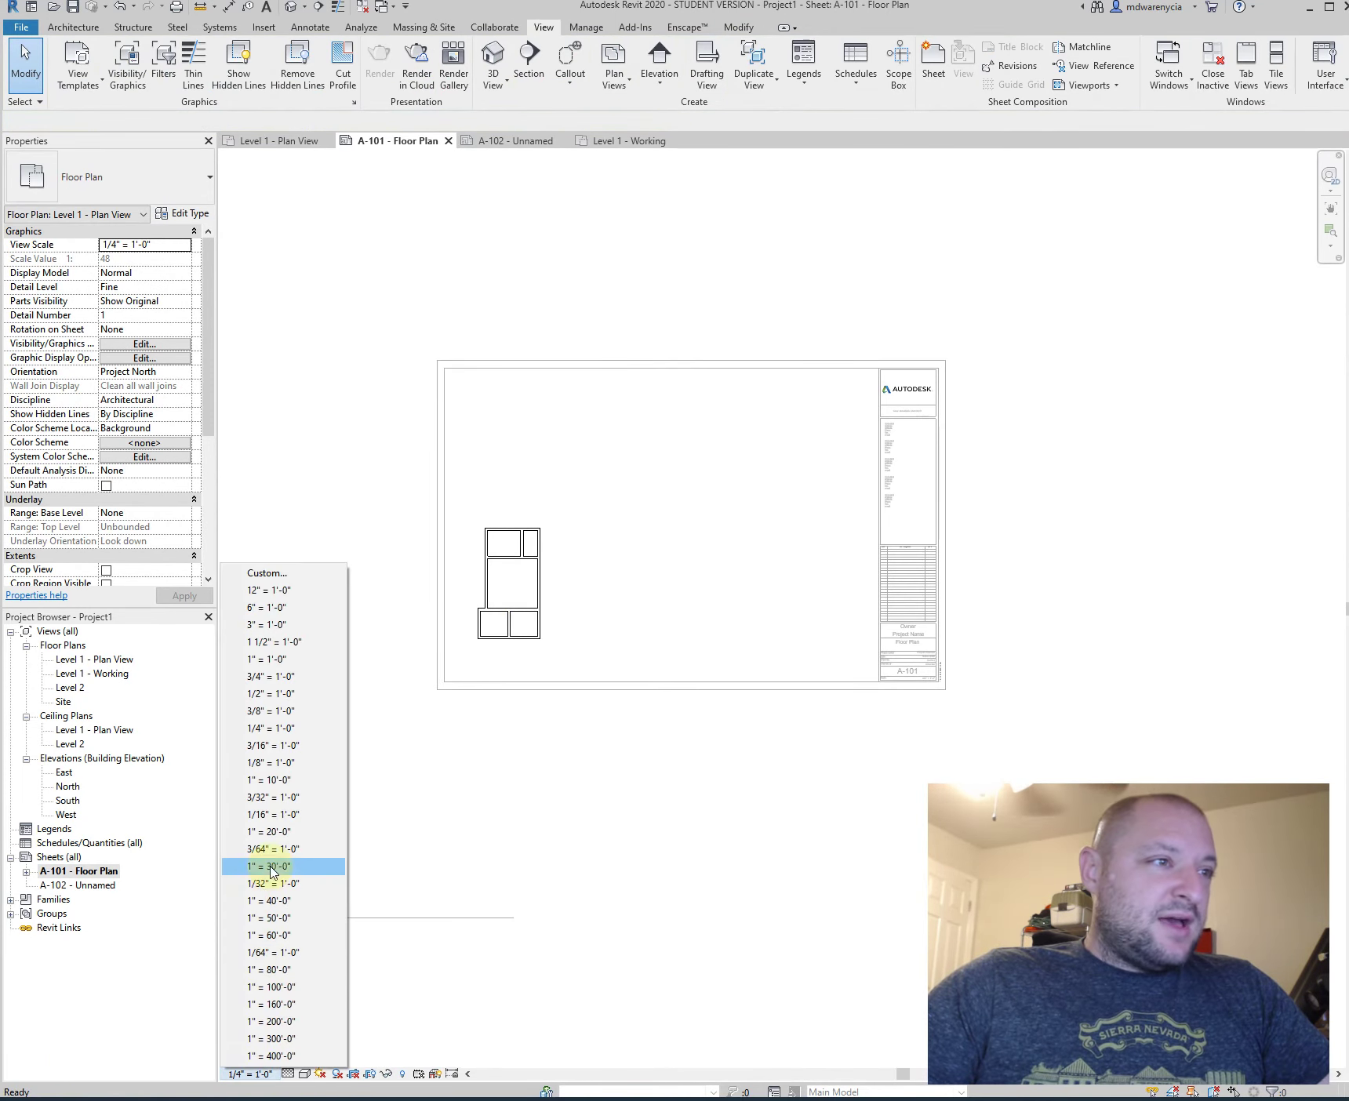
{"action": "left_click", "coordinate": [279, 693]}
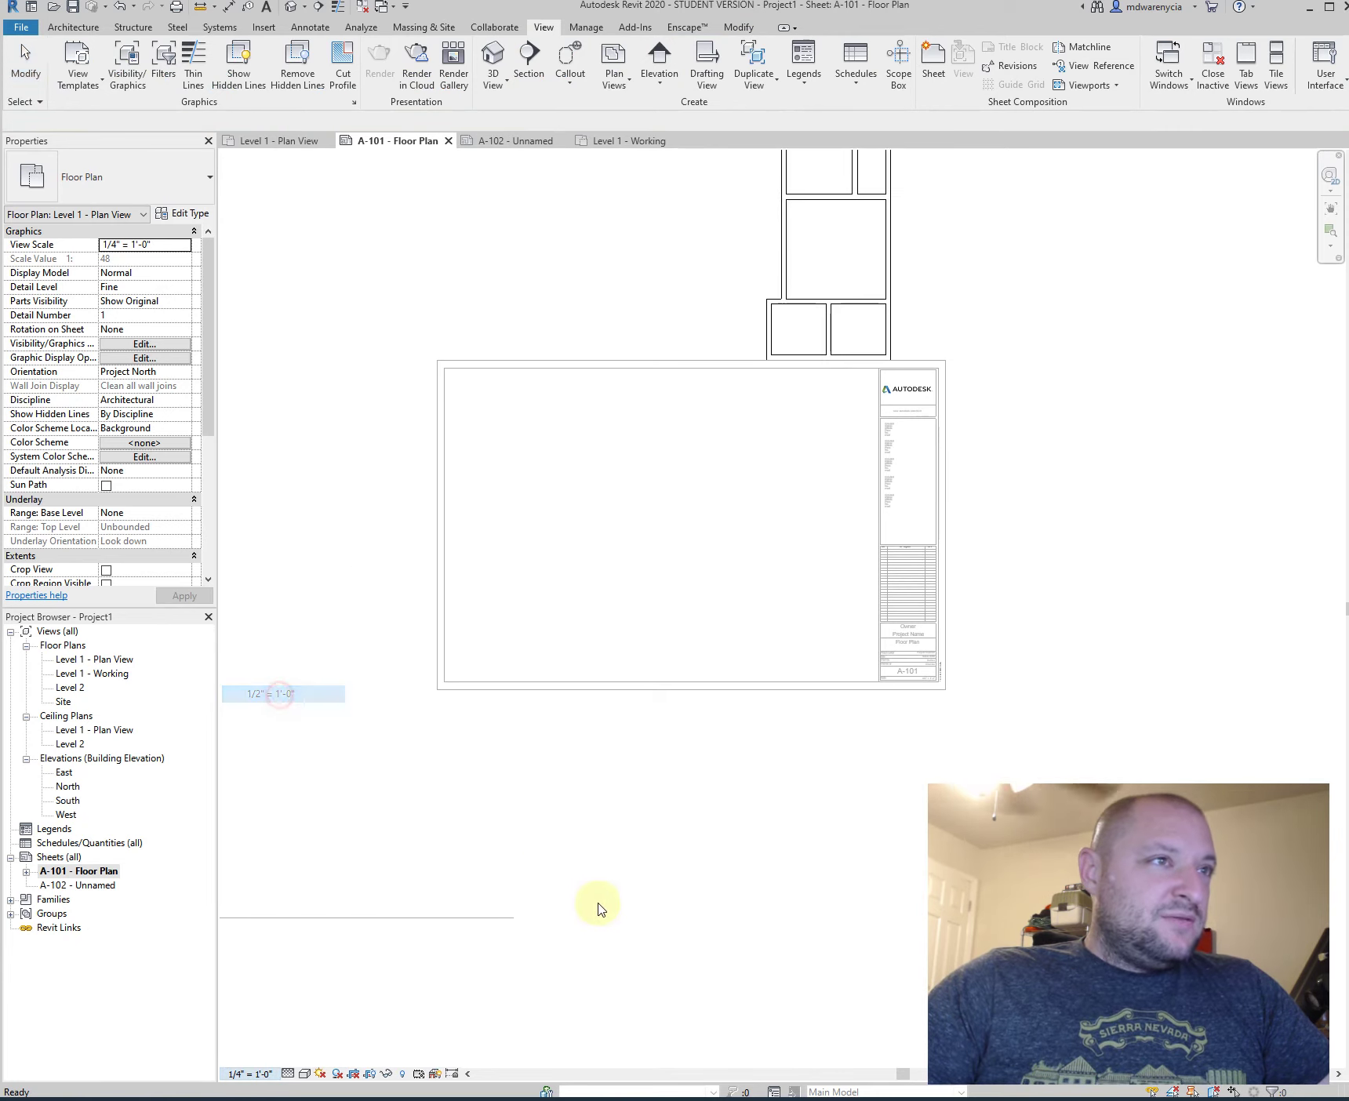
{"action": "double_click", "coordinate": [706, 979]}
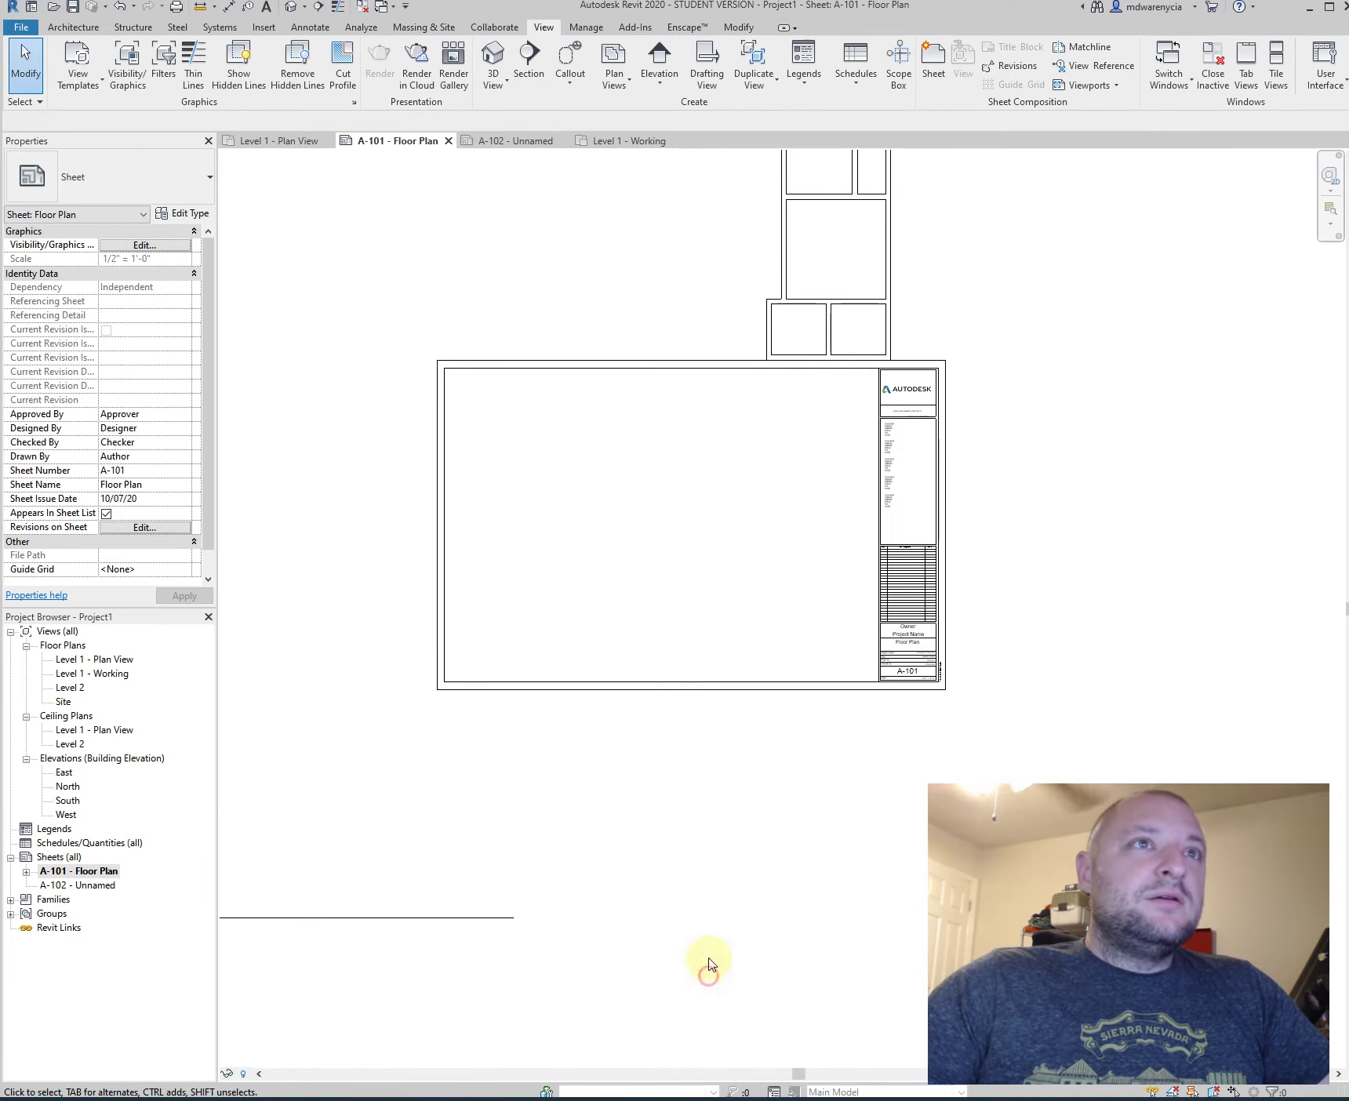
- Move the plan viewport back inside the left part of the titleblock's drawing area on sheet A-101
{"action": "scroll", "coordinate": [710, 894], "scroll_direction": "down", "scroll_amount": 2}
{"action": "left_click", "coordinate": [768, 522]}
{"action": "left_click_drag", "start_coordinate": [768, 521], "coordinate": [616, 700]}
{"action": "left_click", "coordinate": [798, 1022]}
{"action": "middle_click_drag", "start_coordinate": [633, 965], "coordinate": [602, 673]}
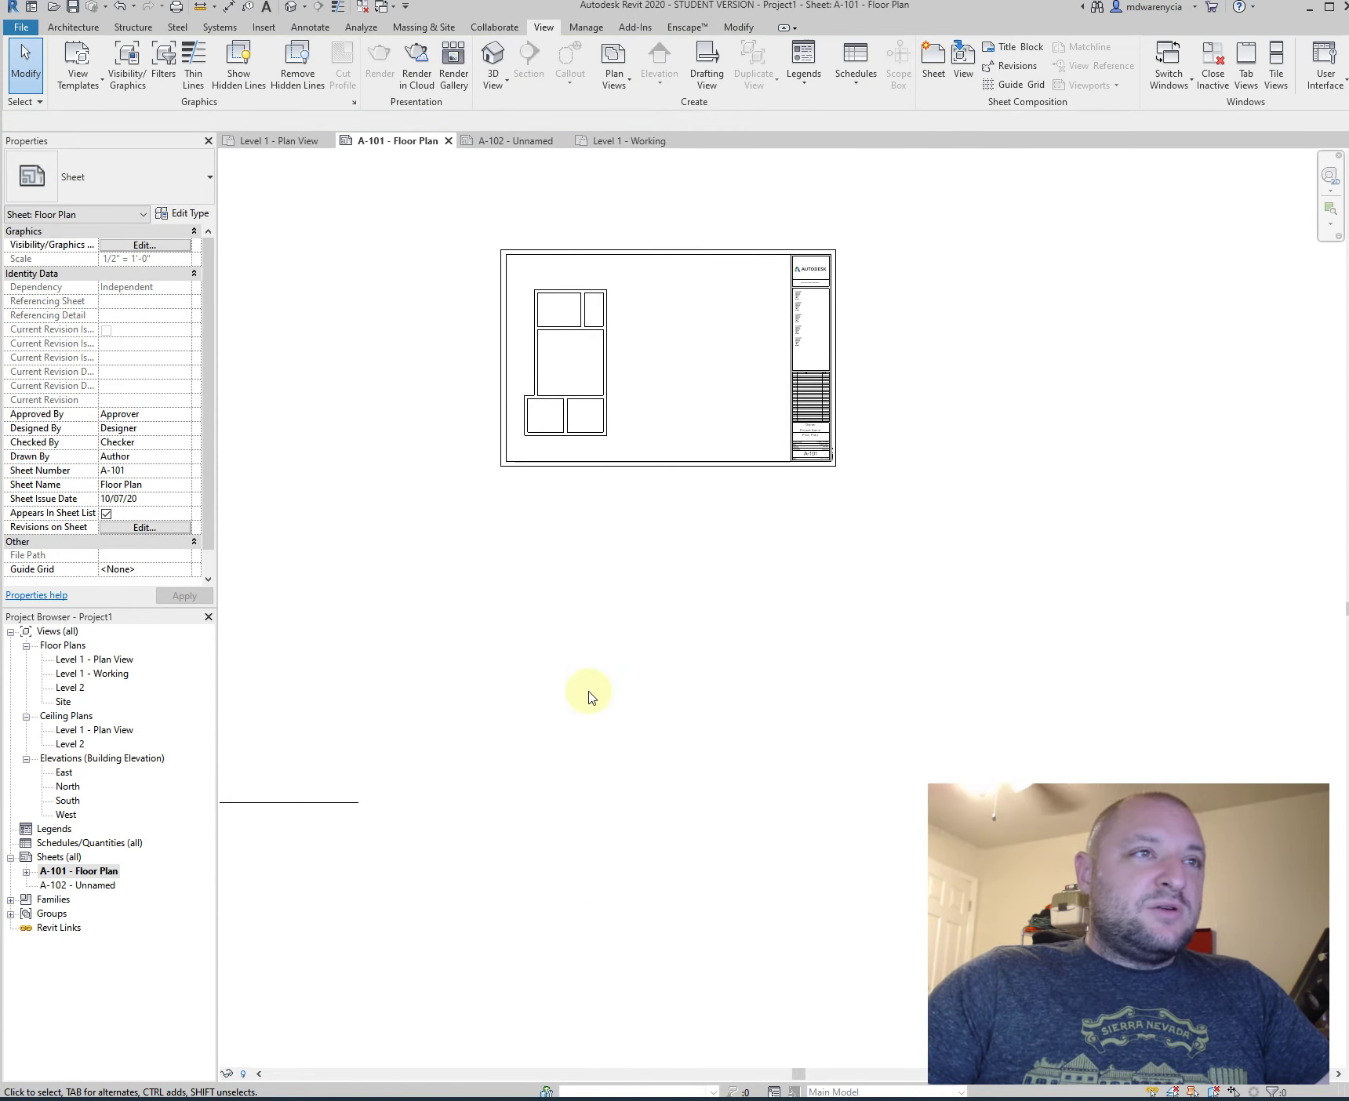
{"action": "scroll", "coordinate": [590, 691], "scroll_direction": "down", "scroll_amount": 1}
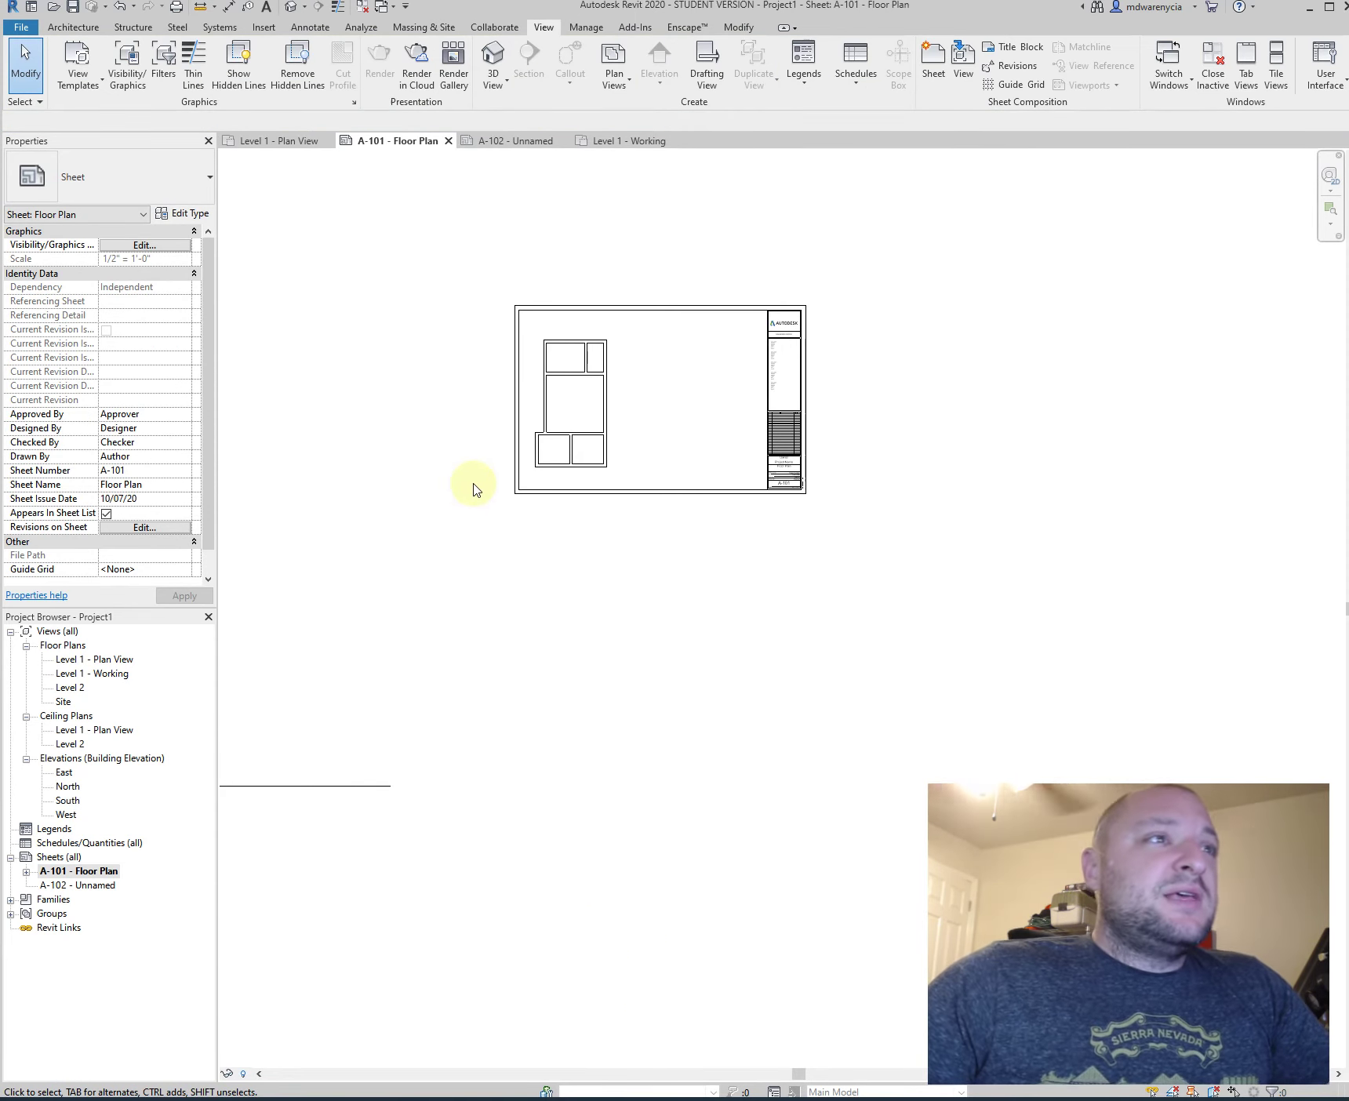
{"action": "left_click", "coordinate": [572, 469]}
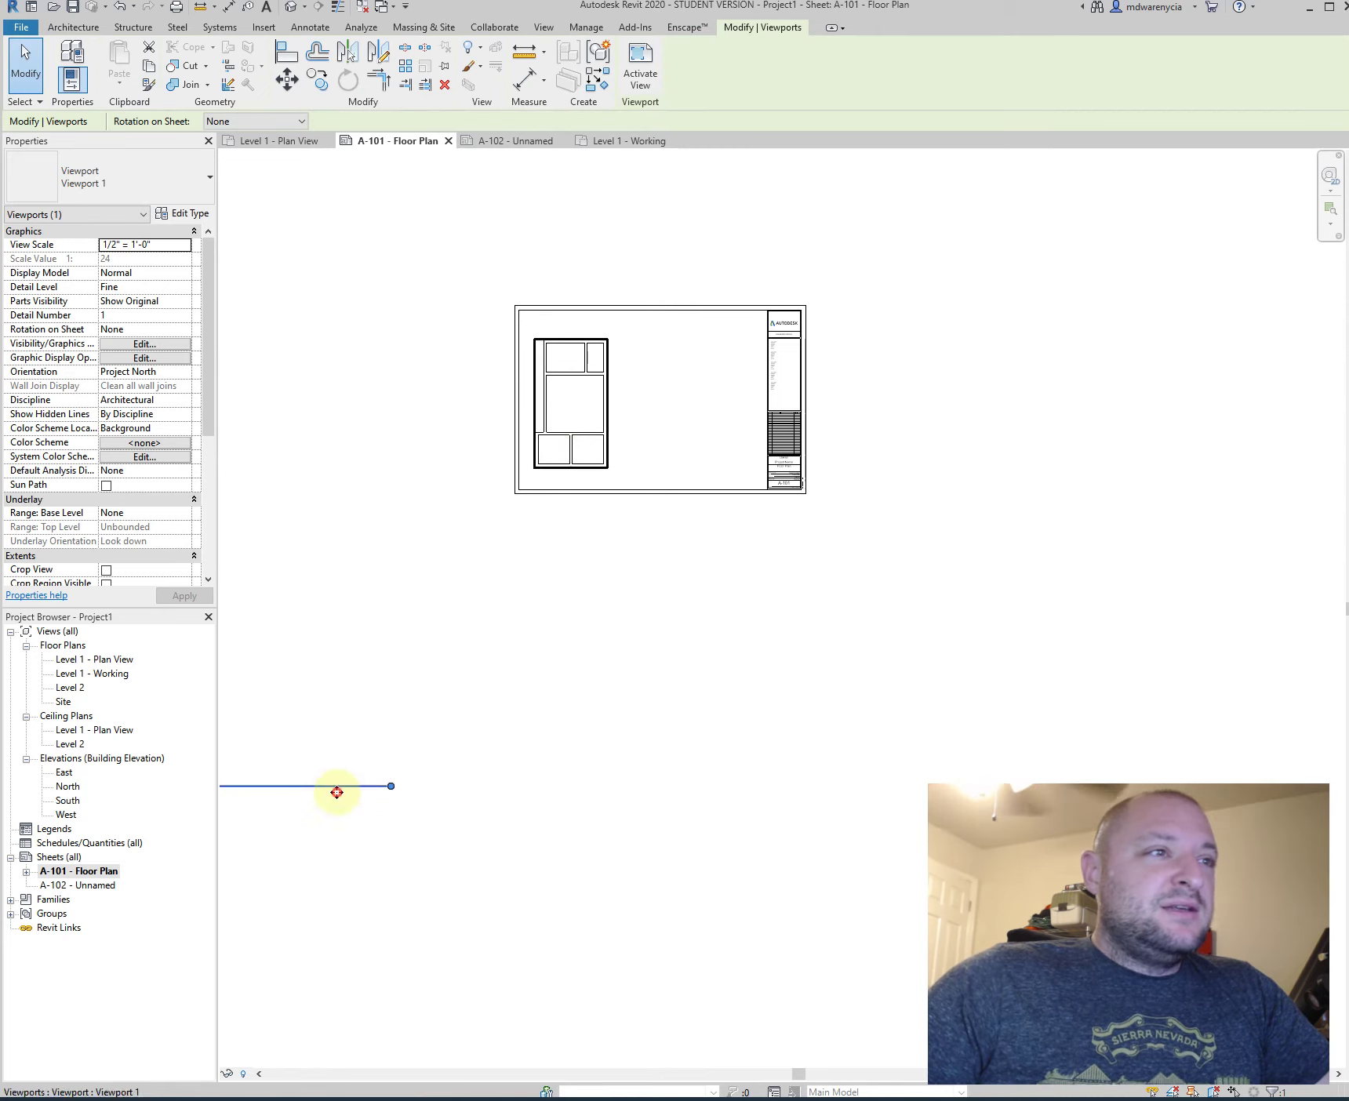
{"action": "left_click_drag", "start_coordinate": [334, 787], "coordinate": [514, 810]}
{"action": "key", "text": "ctrl+z"}
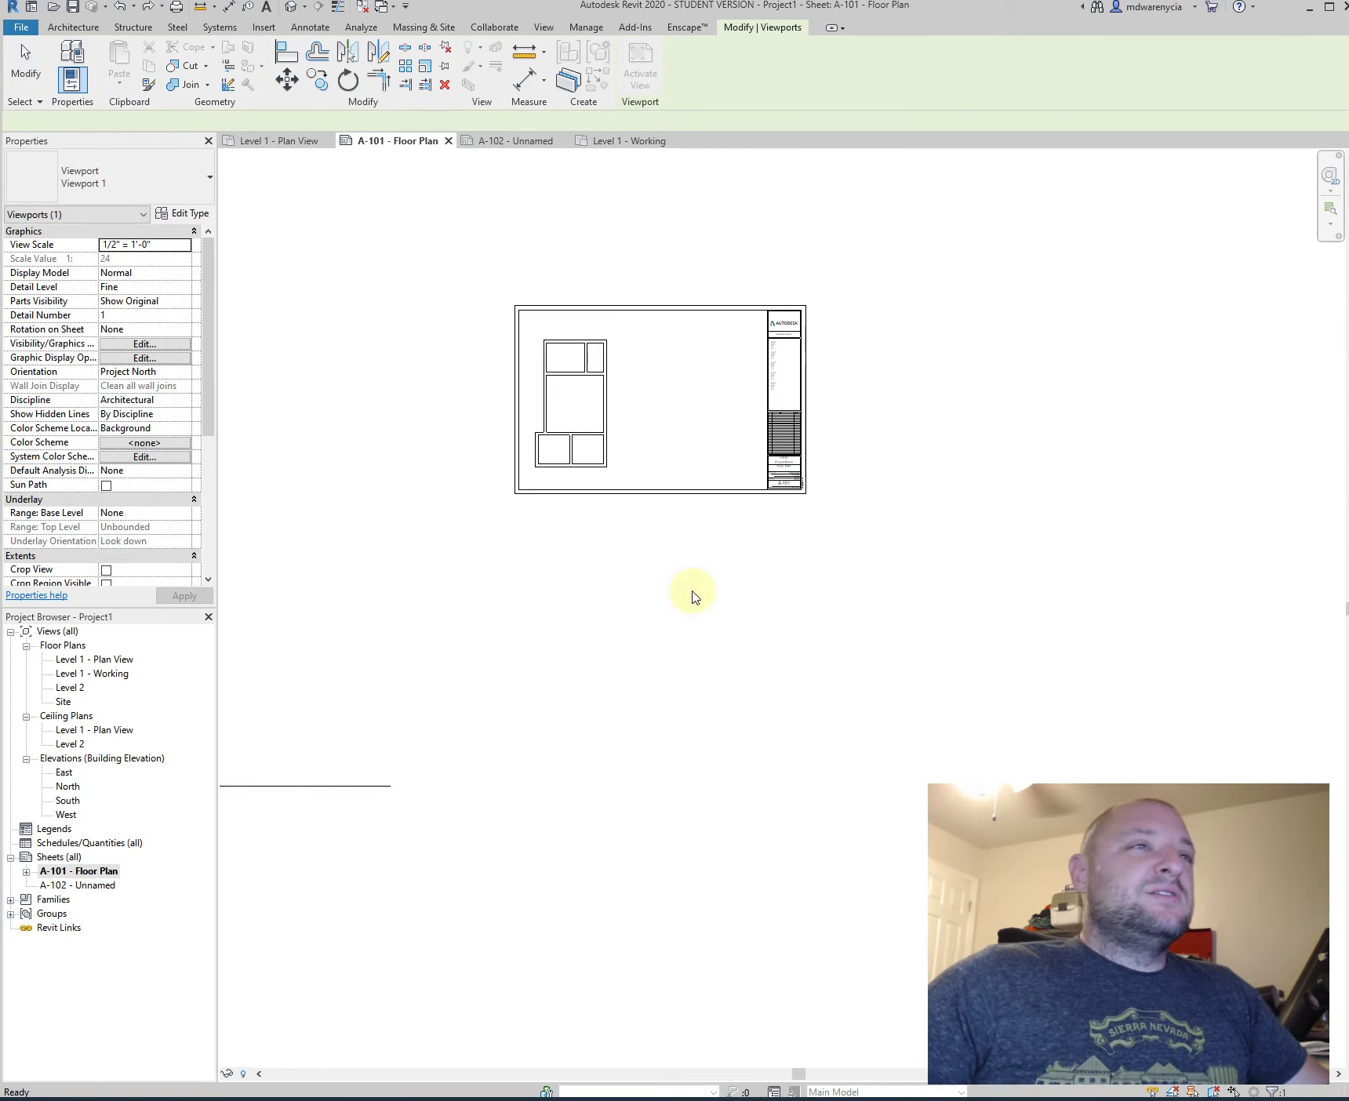
- Move the viewport's title line onto the sheet, directly beneath the floor plan
{"action": "scroll", "coordinate": [620, 694], "scroll_direction": "down", "scroll_amount": 2}
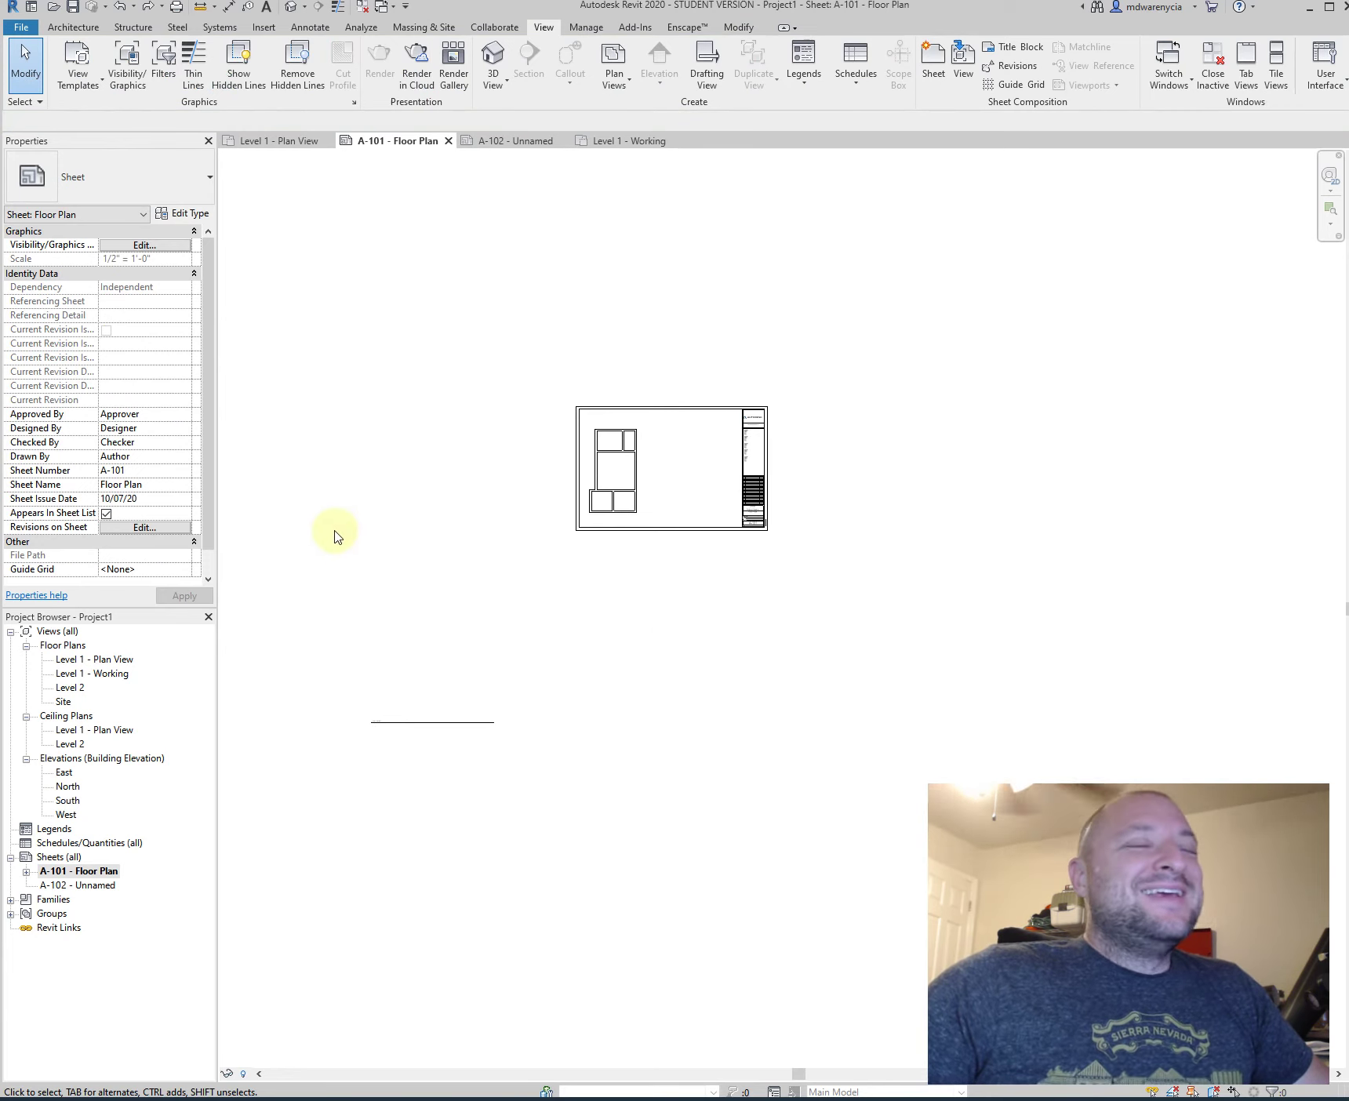
{"action": "left_click_drag", "start_coordinate": [431, 724], "coordinate": [637, 514]}
{"action": "scroll", "coordinate": [640, 511], "scroll_direction": "up", "scroll_amount": 3}
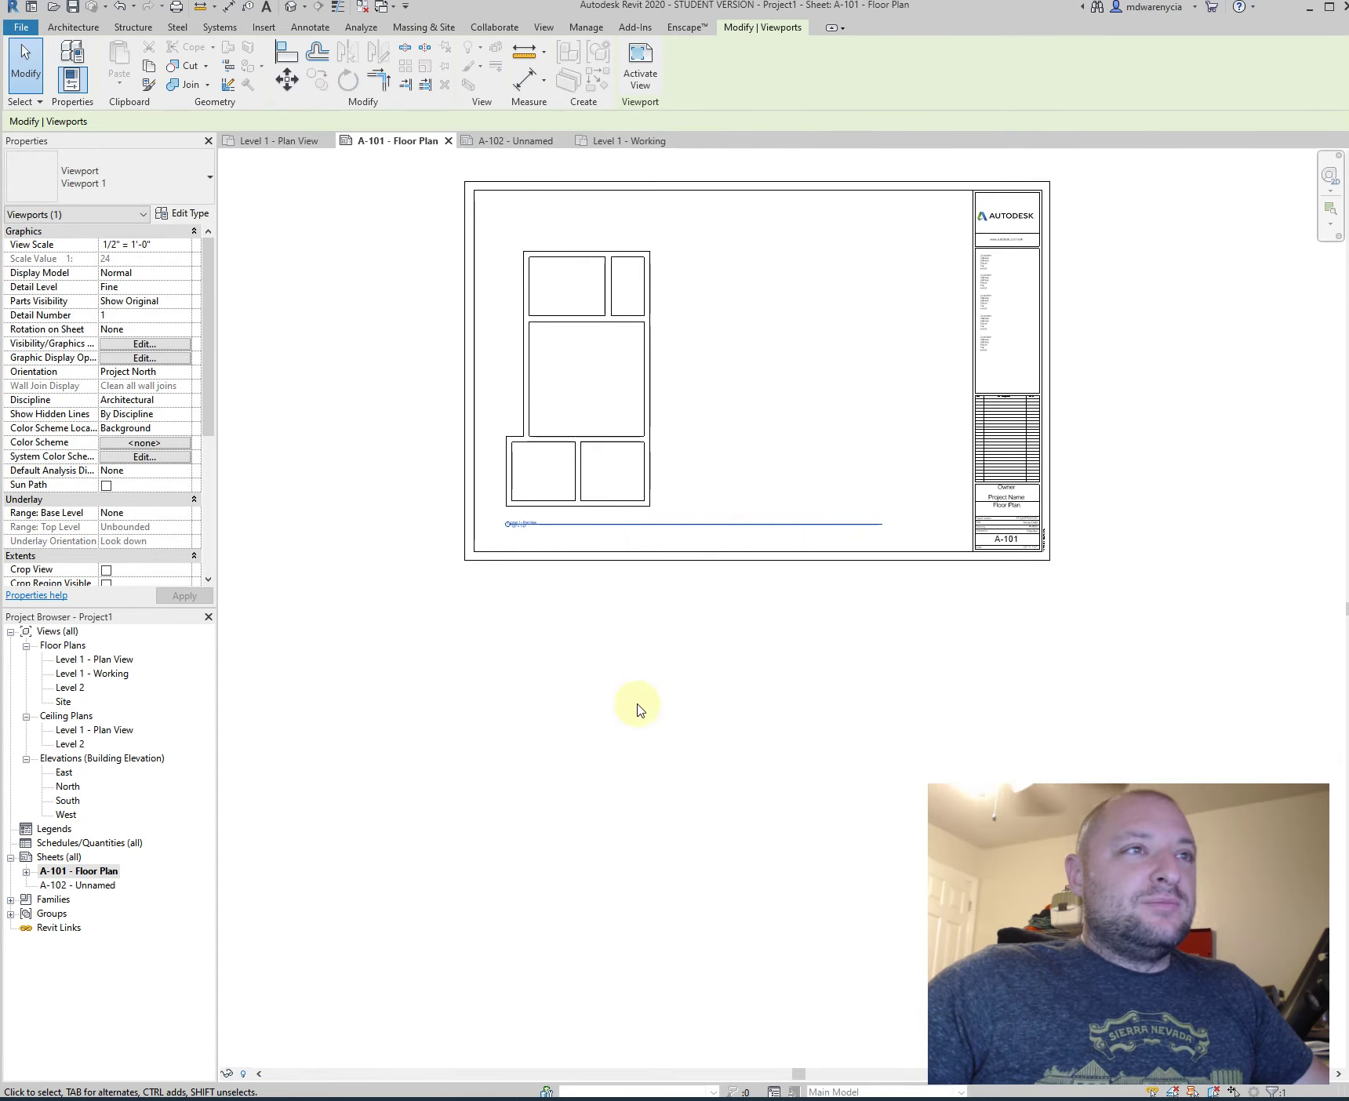
- Shorten the viewport's title line to match the width of the floor plan and deselect the viewport
{"action": "left_click", "coordinate": [593, 359]}
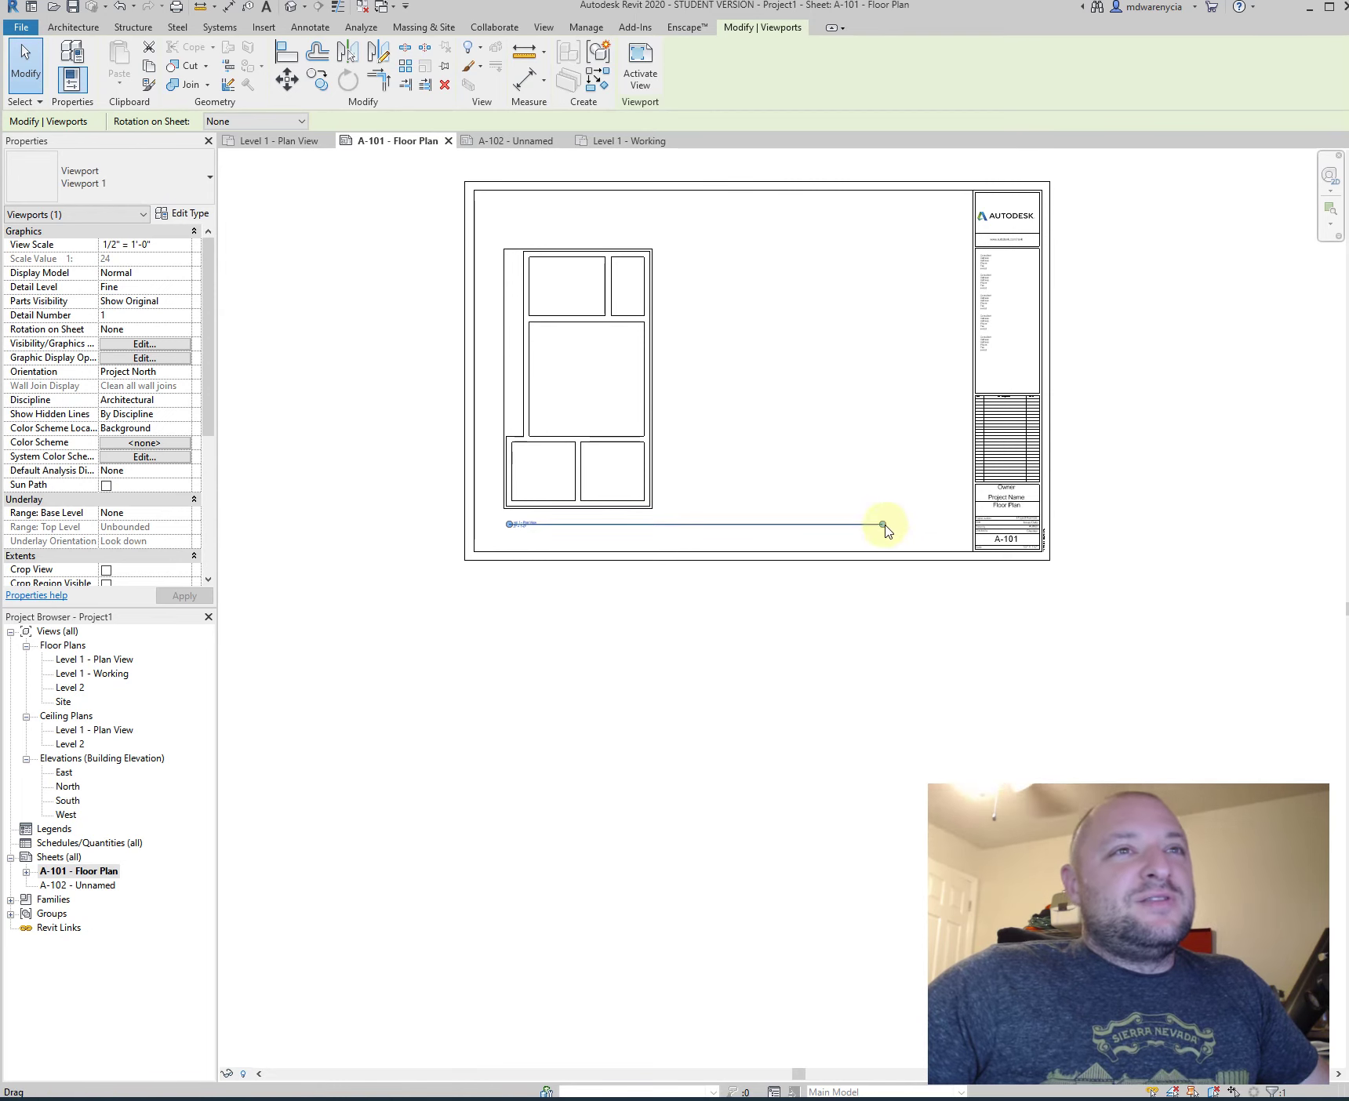
{"action": "left_click_drag", "start_coordinate": [883, 526], "coordinate": [653, 533]}
{"action": "left_click", "coordinate": [679, 739]}
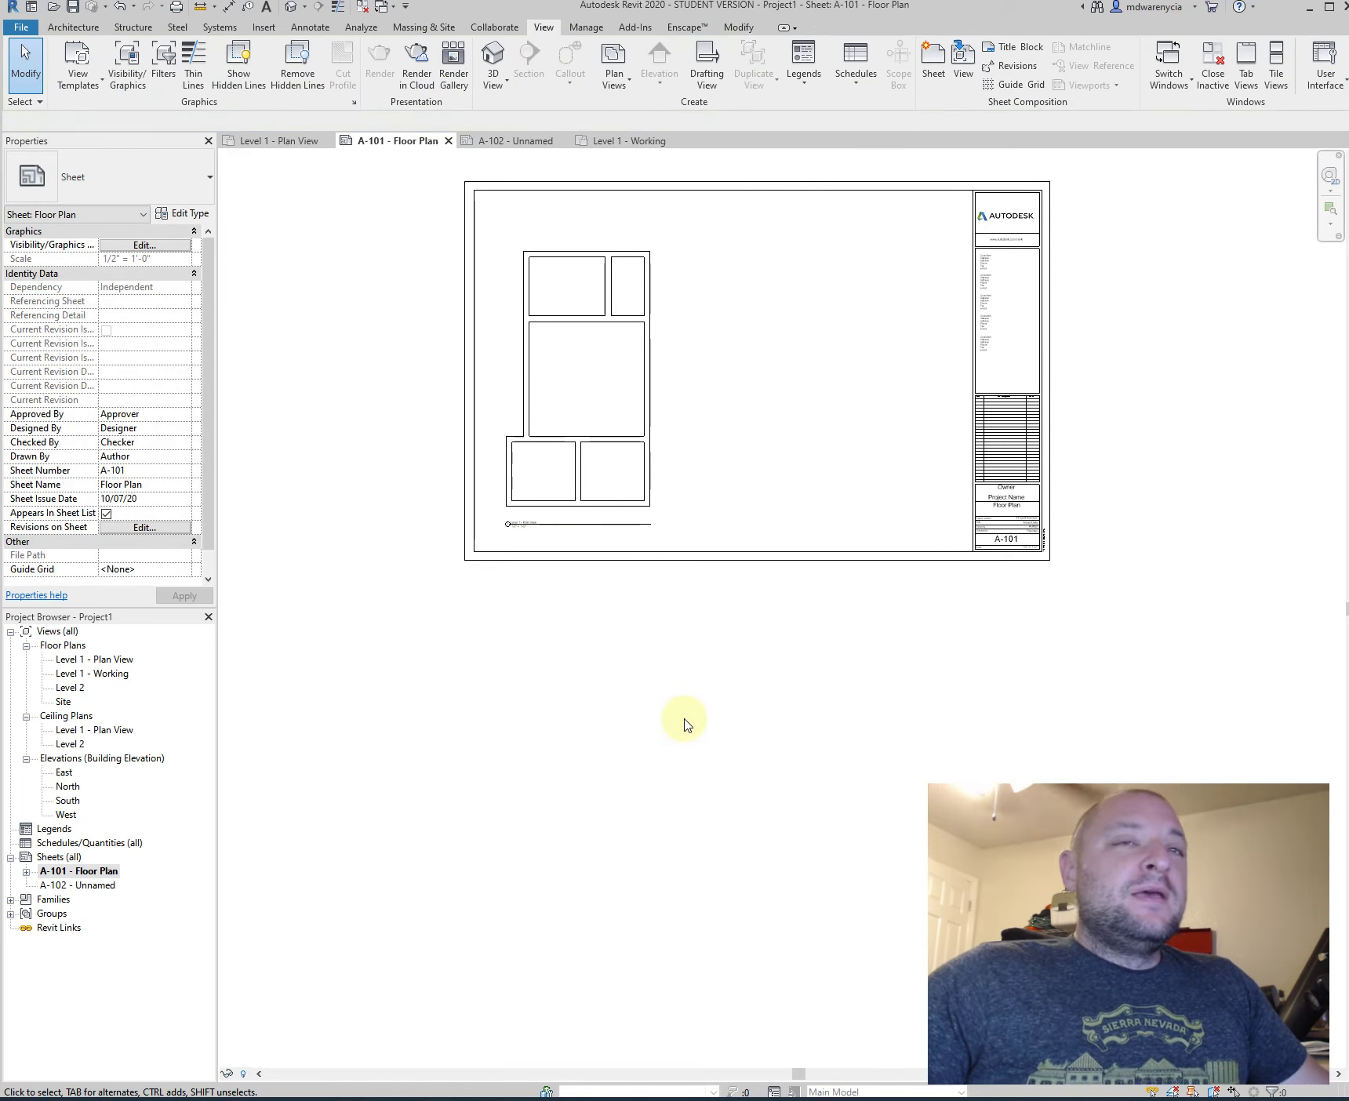
- Move the plan viewport with its title horizontally across the drawing area, next to the titleblock's information column
{"action": "left_click_drag", "start_coordinate": [588, 473], "coordinate": [889, 536]}
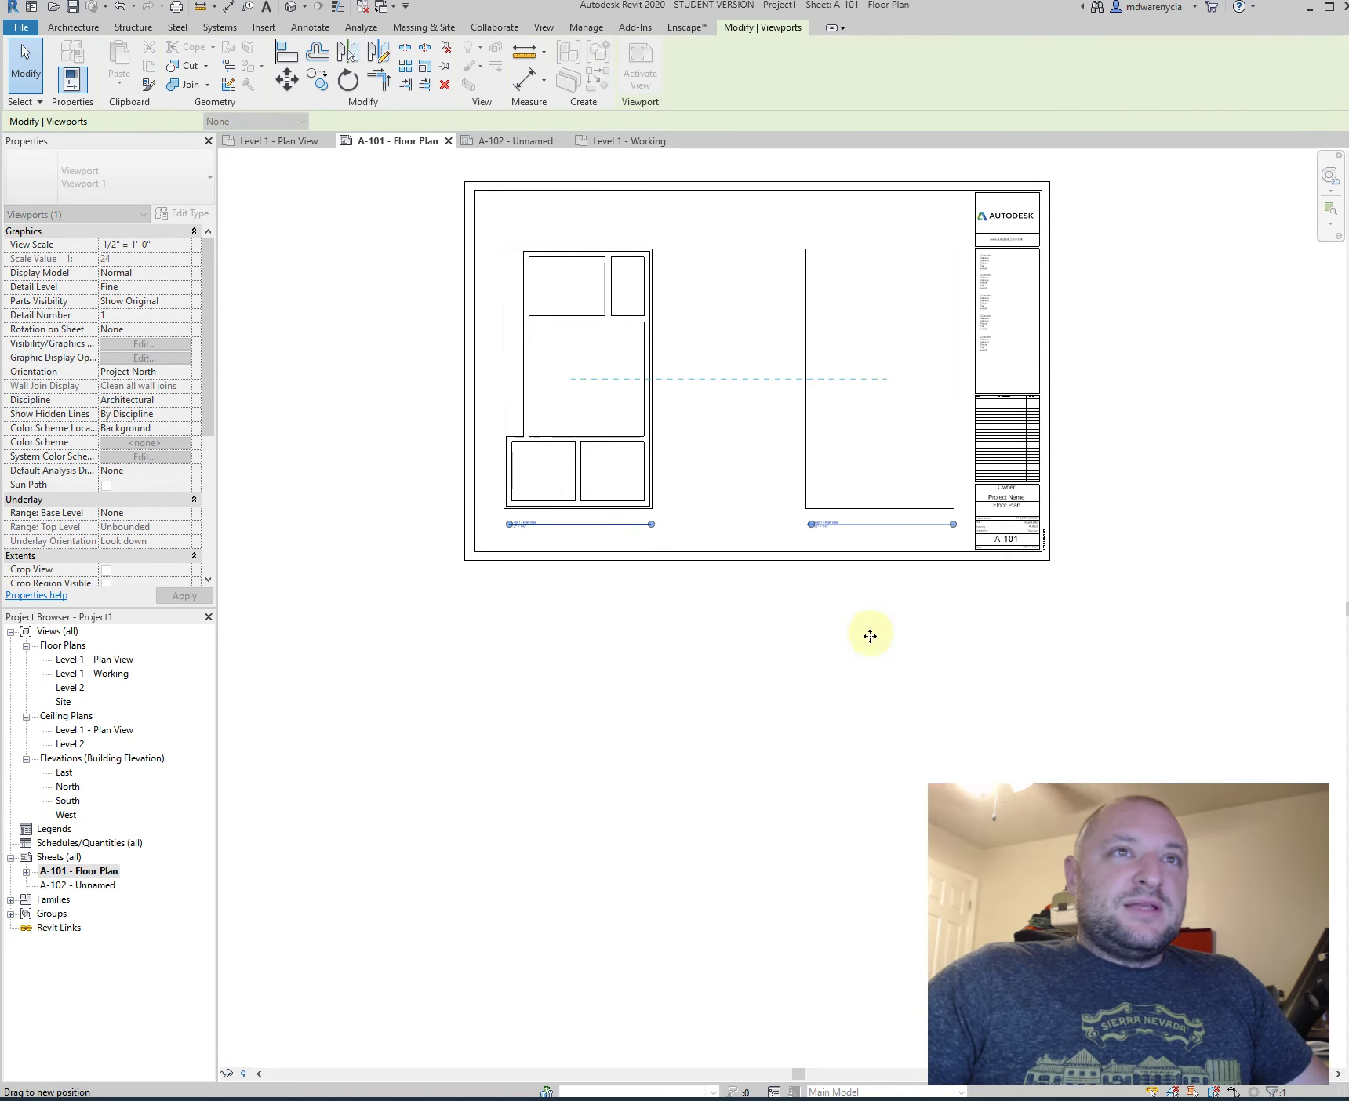
{"action": "left_click", "coordinate": [808, 731]}
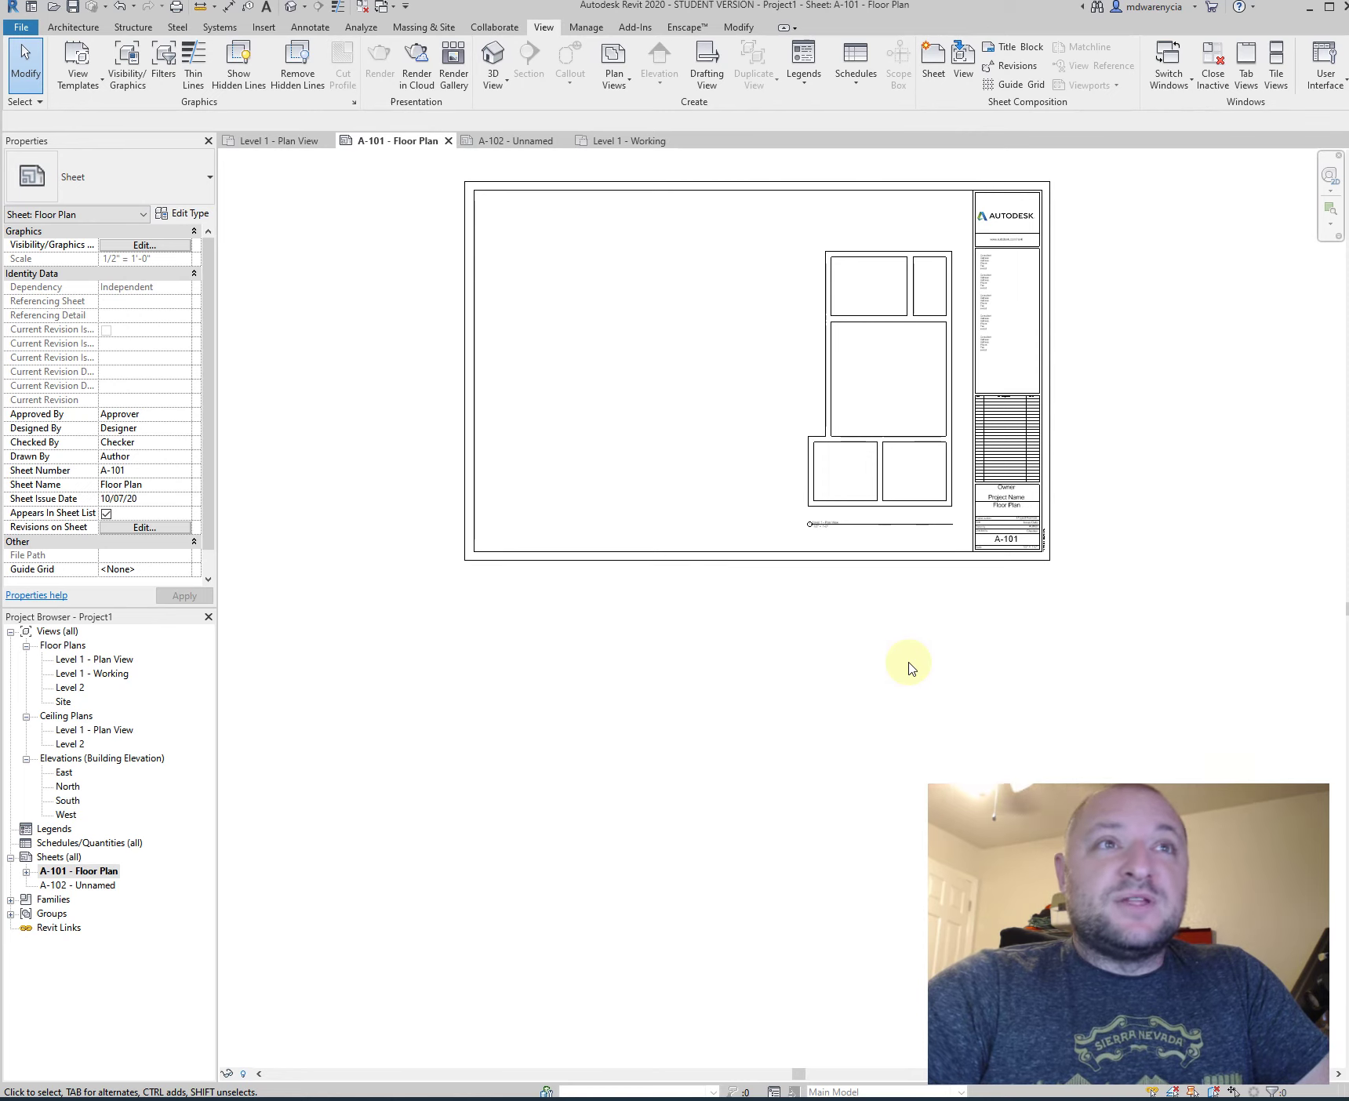
{"action": "scroll", "coordinate": [843, 431], "scroll_direction": "up", "scroll_amount": 2}
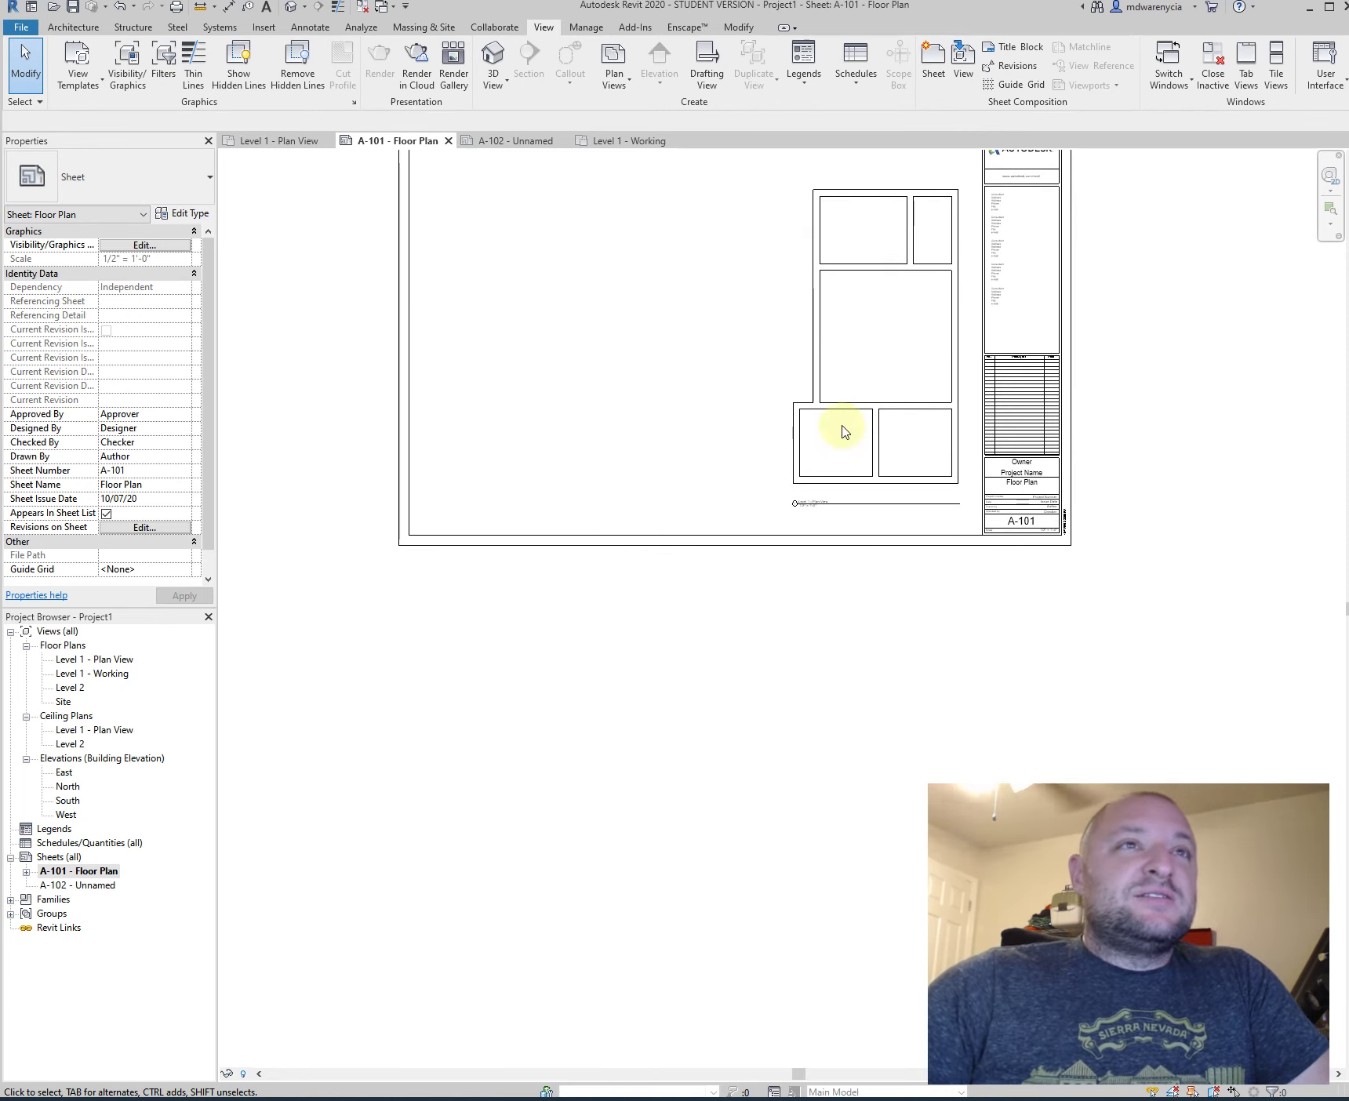
{"action": "scroll", "coordinate": [783, 491], "scroll_direction": "down", "scroll_amount": 1}
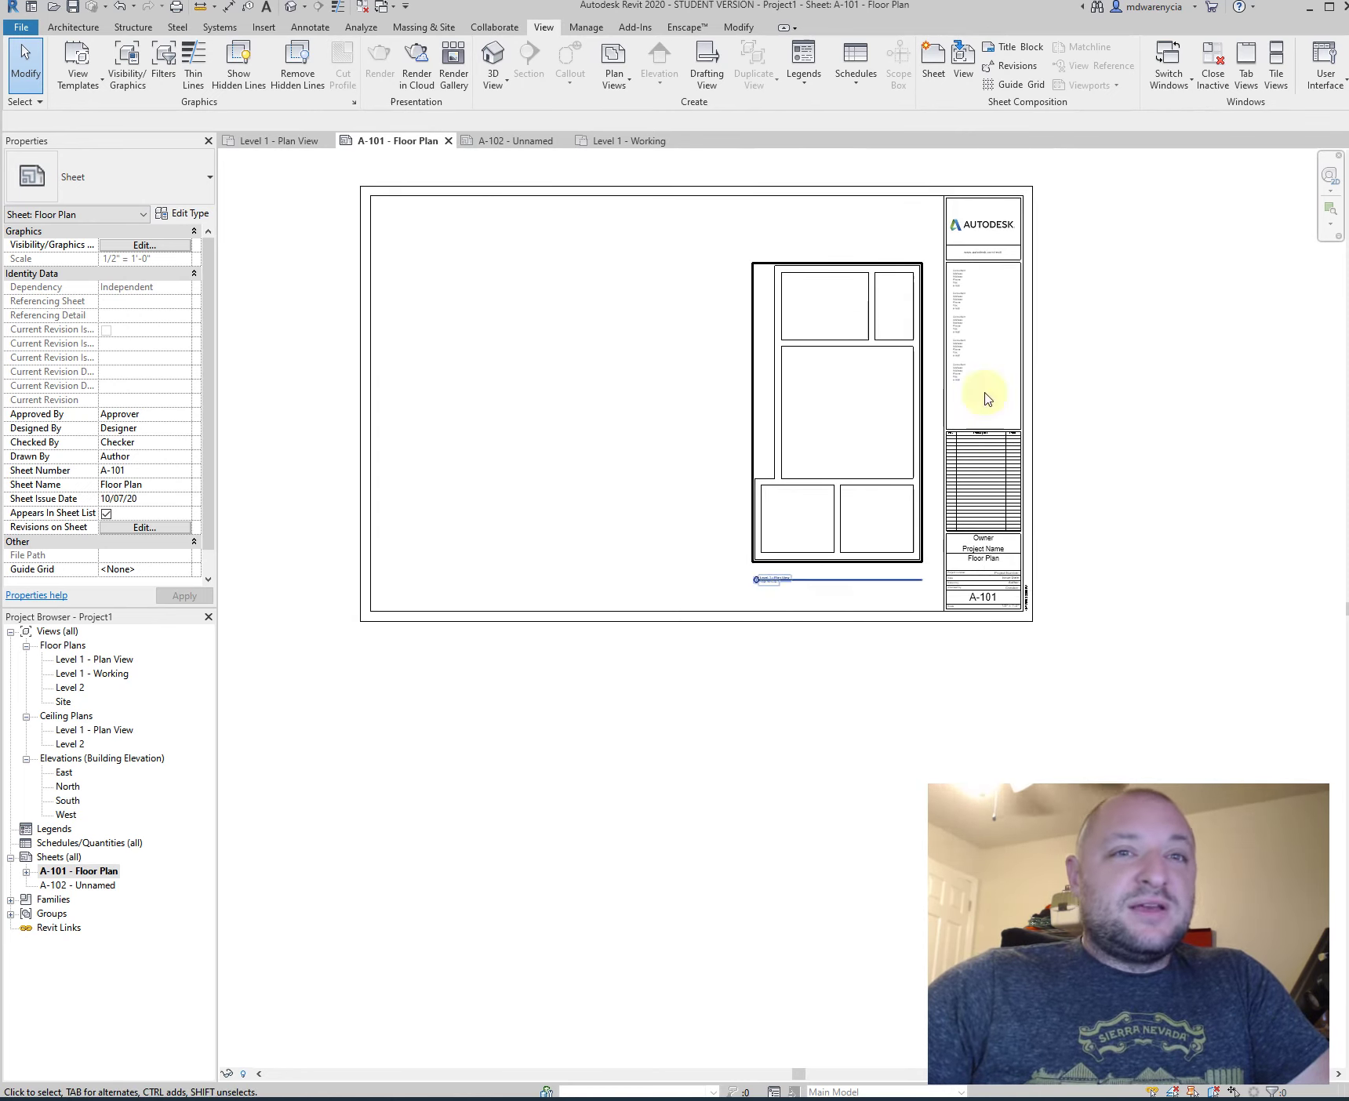